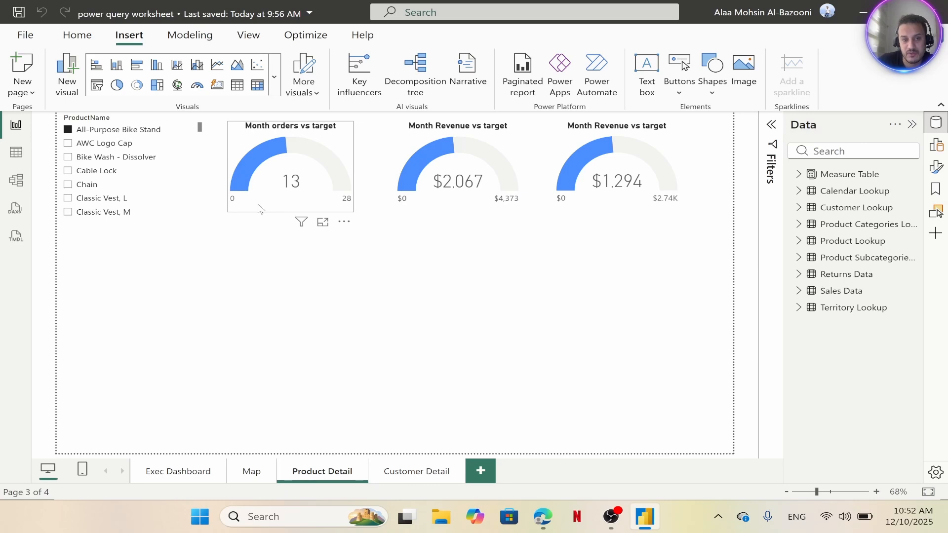
Create a new measure named Order Target Gap in the Measure Table, starting its expression on a second line
click(840, 174)
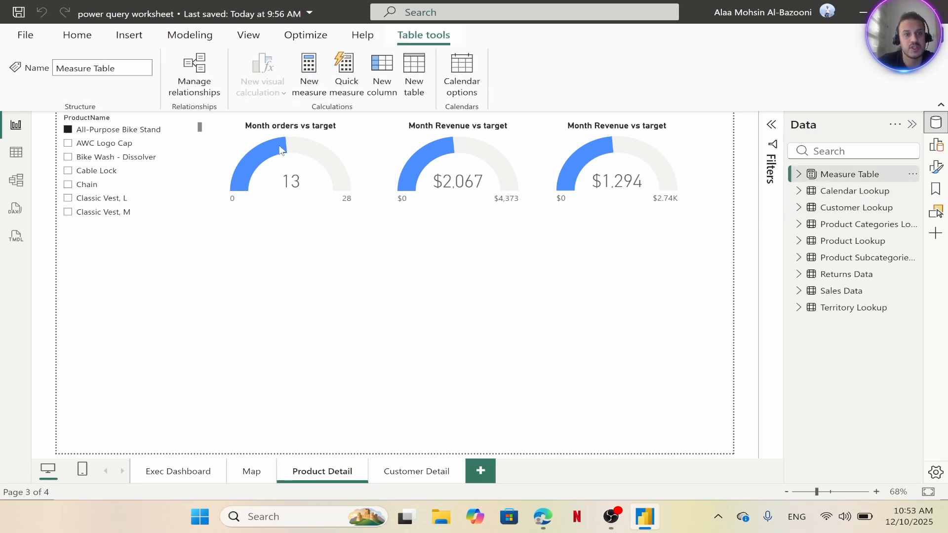
key(BackSpace)
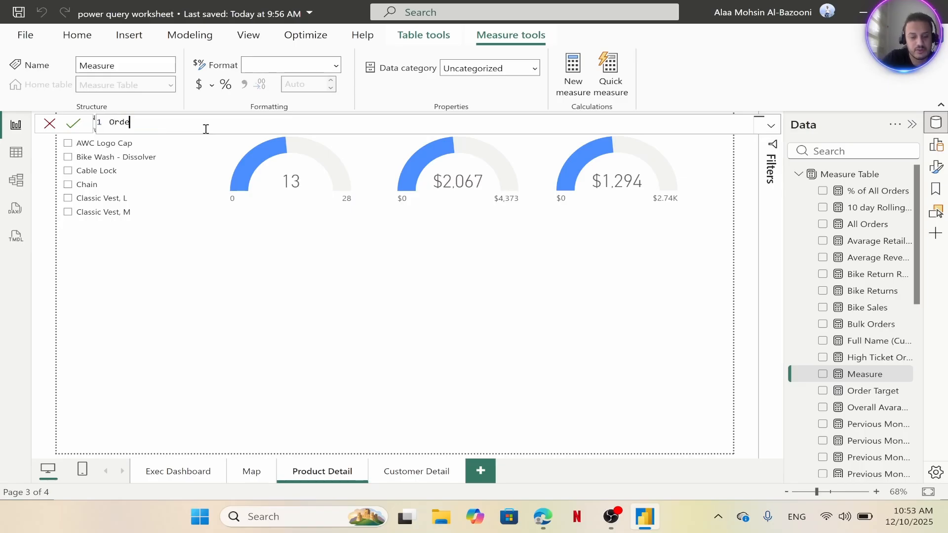
text(Order Target Gap)
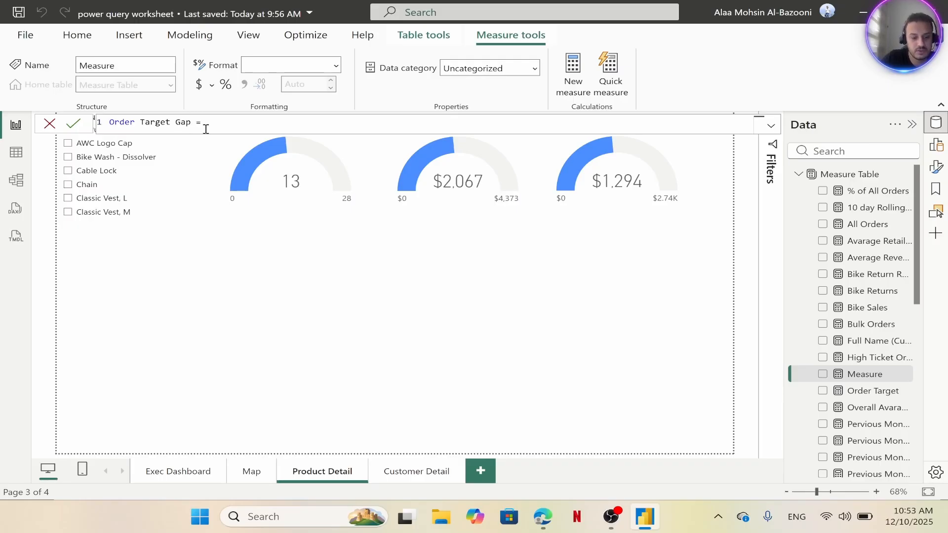
text( =)
key(shift+Return)
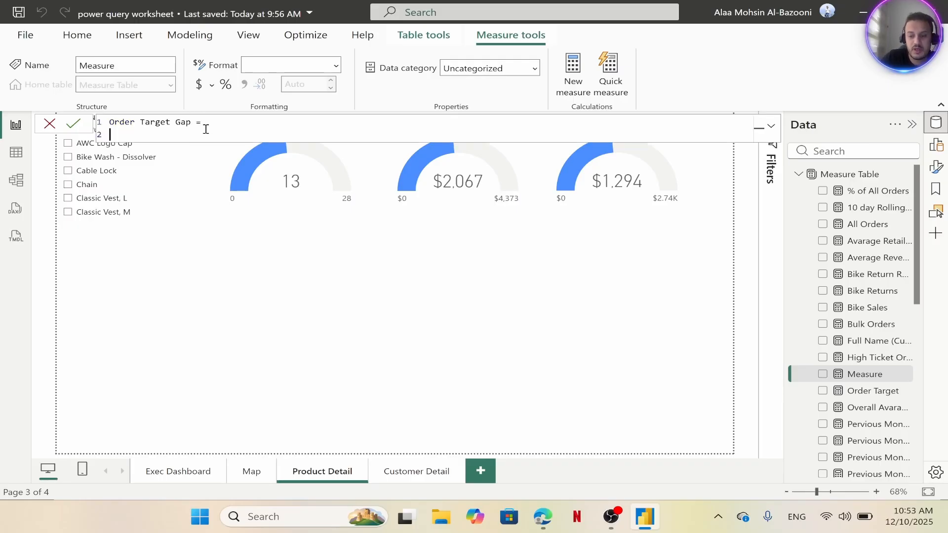
Define Order Target Gap as [Total Order]-[Order Target] and commit the measure
text([)
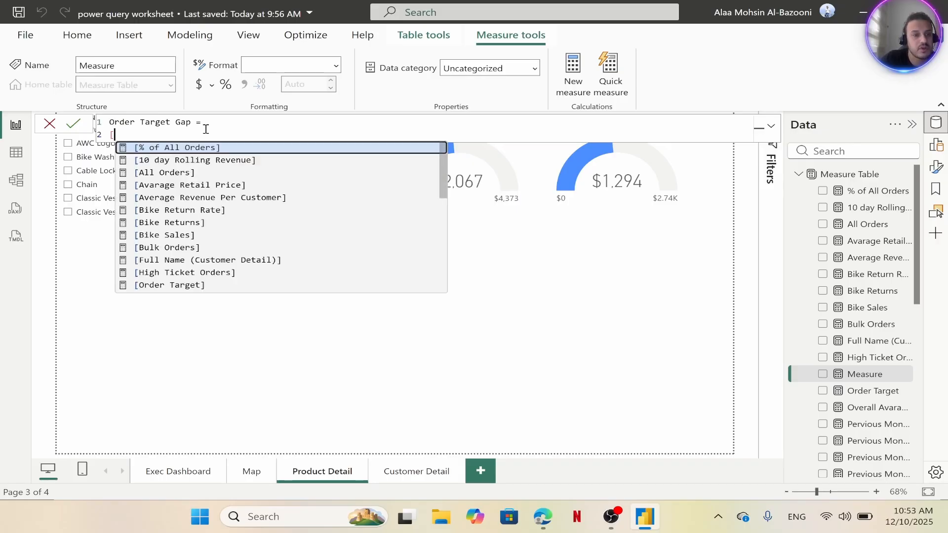
text(tota)
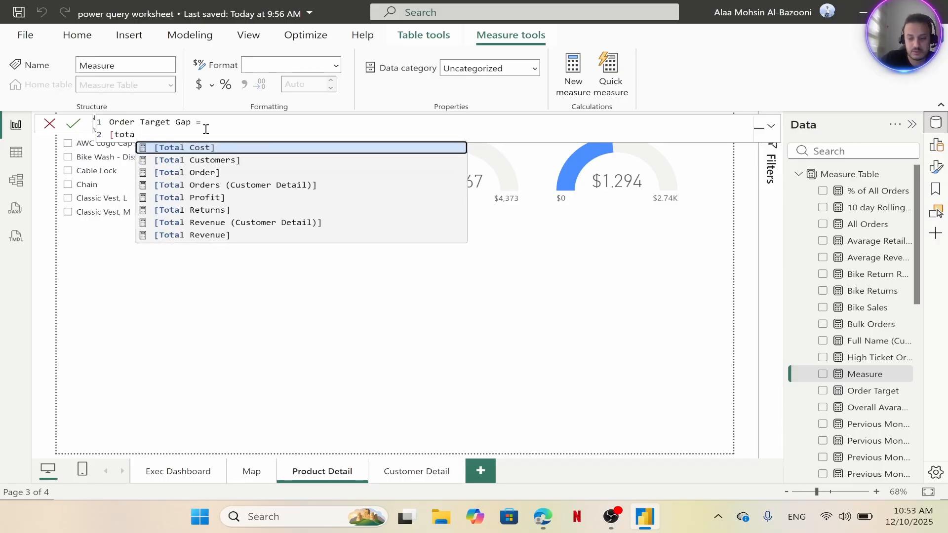
key(Down)
key(Down)
key(Tab)
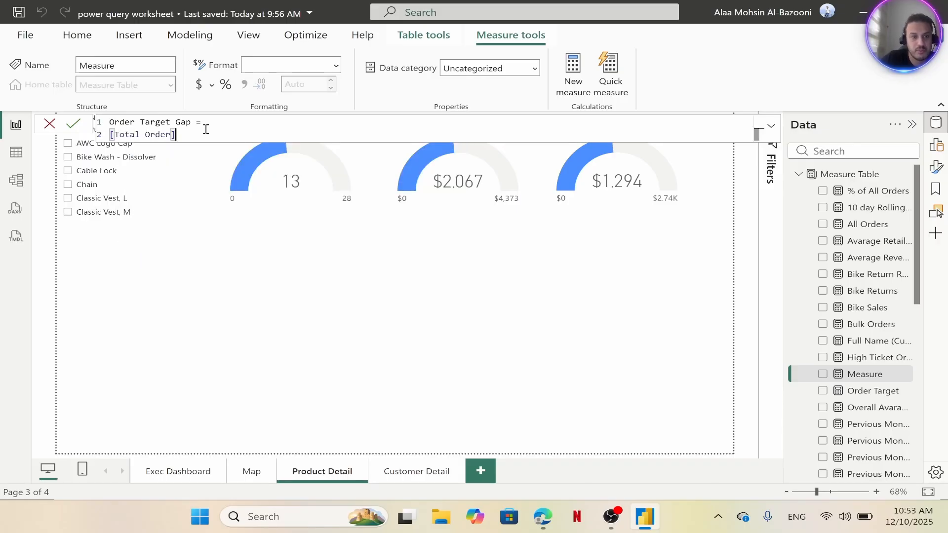
text(-)
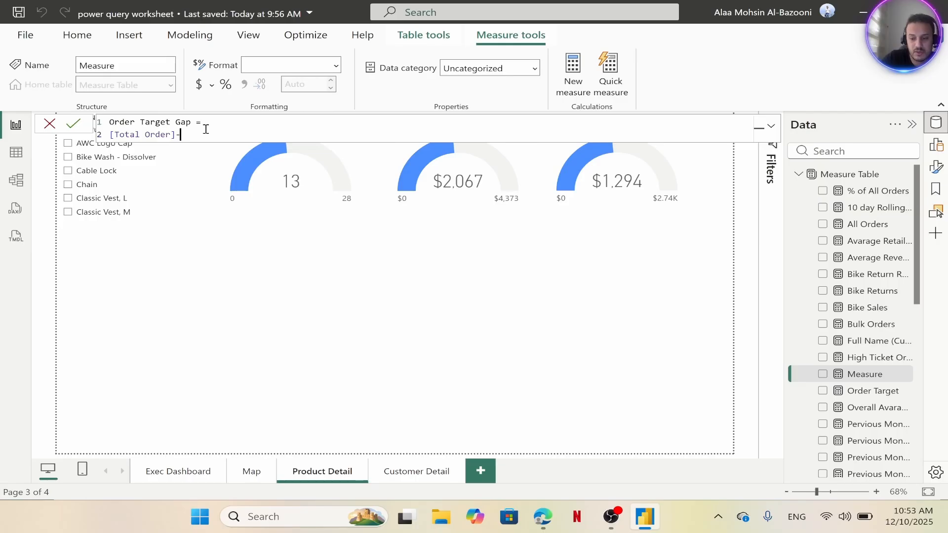
text([or)
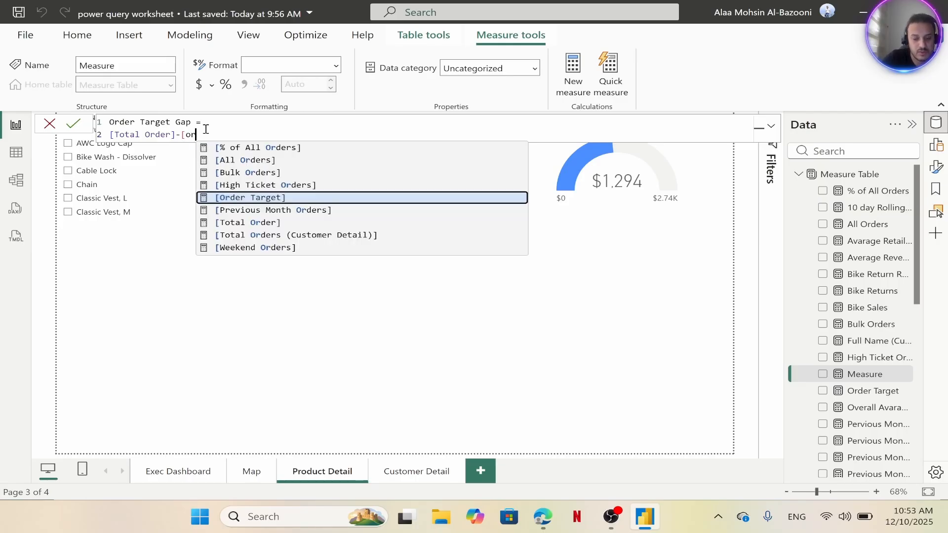
text(der)
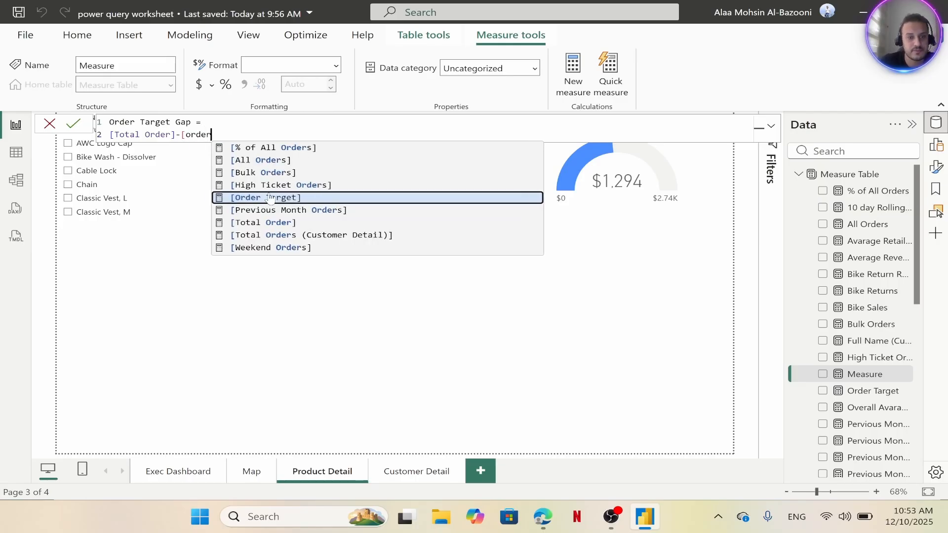
key(Tab)
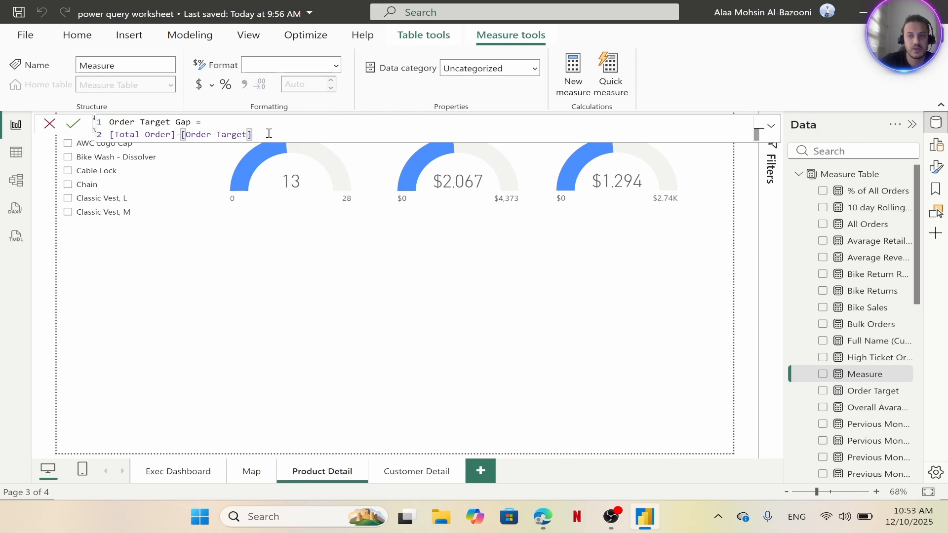
key(Return)
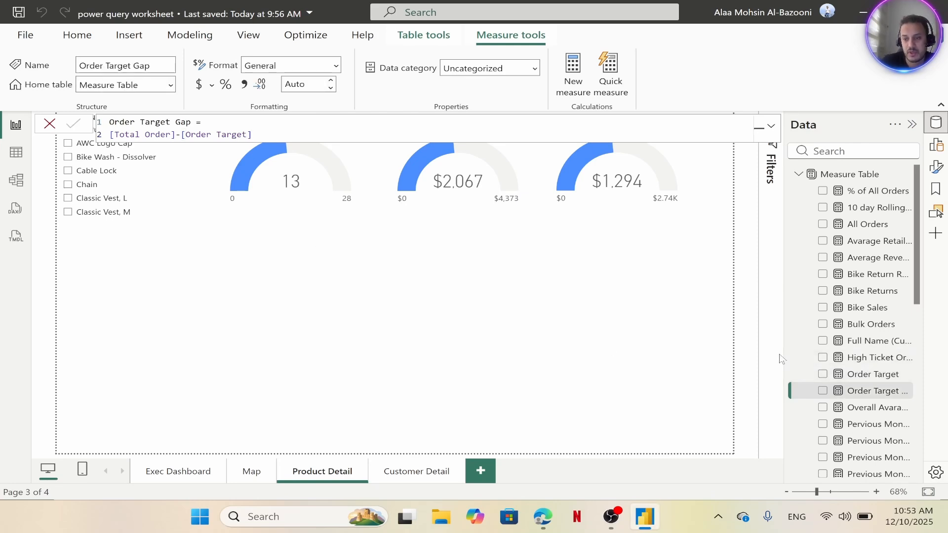
Widen the Data pane to fit the full measure names and copy the entire Order Target Gap formula
drag(785, 353, 680, 357)
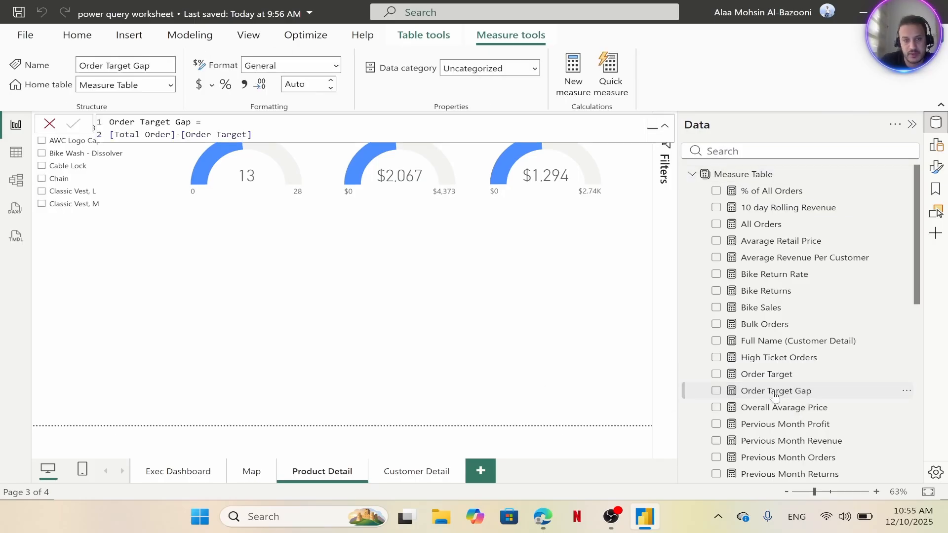
drag(252, 135, 94, 127)
key(ctrl+c)
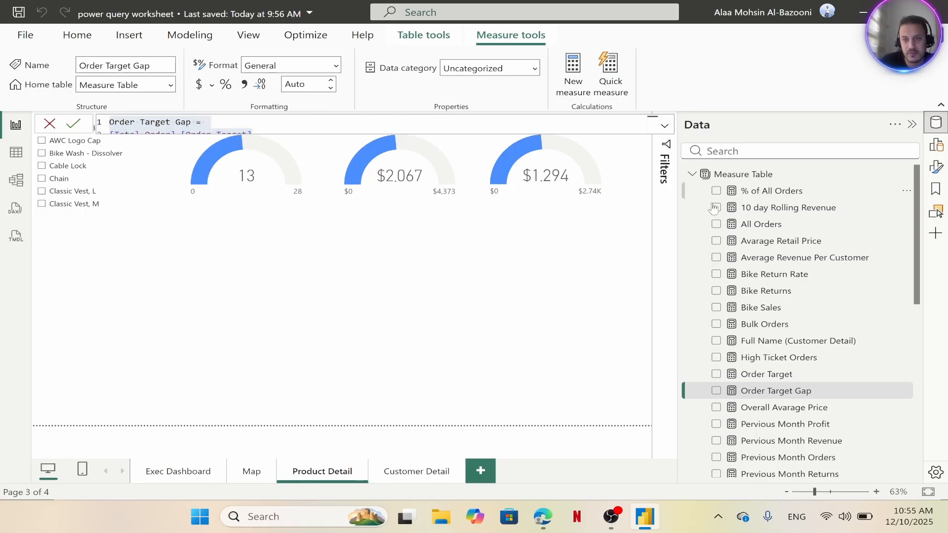
Create another measure in the Measure Table from the copied formula and name it Revenue Target Gap
click(711, 174)
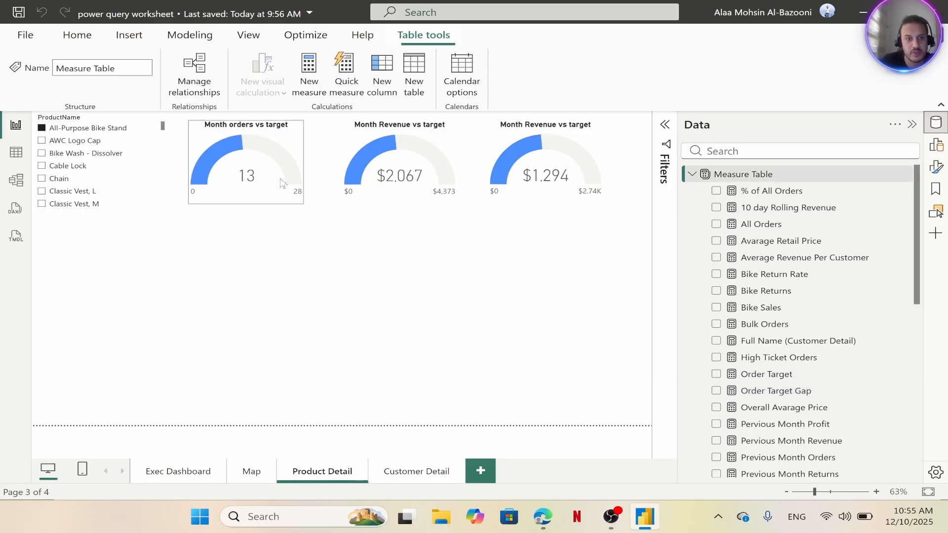
click(318, 74)
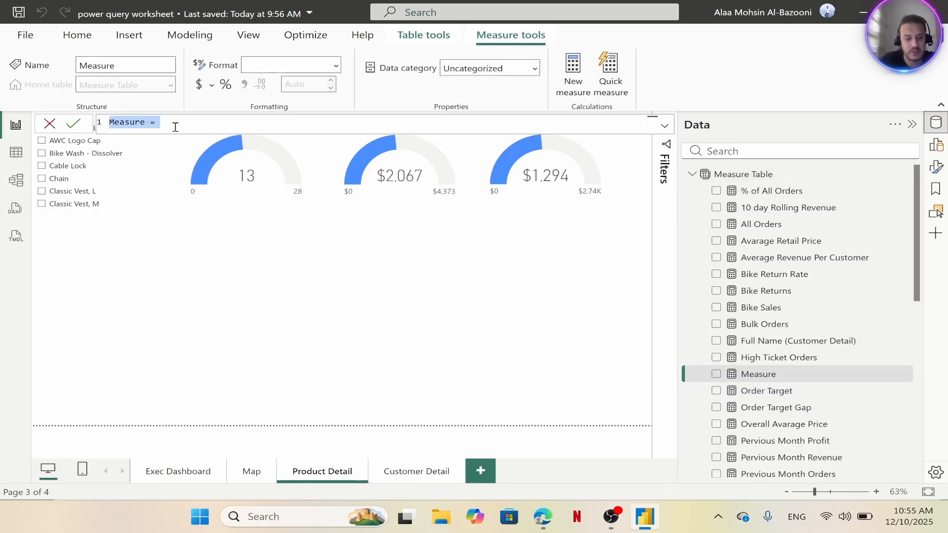
key(ctrl+v)
drag(136, 123, 110, 124)
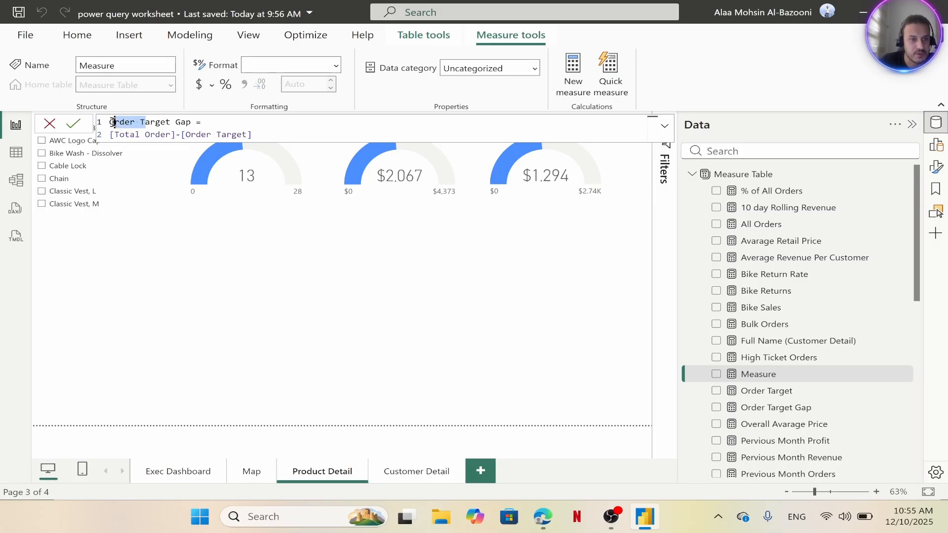
text(Revenue)
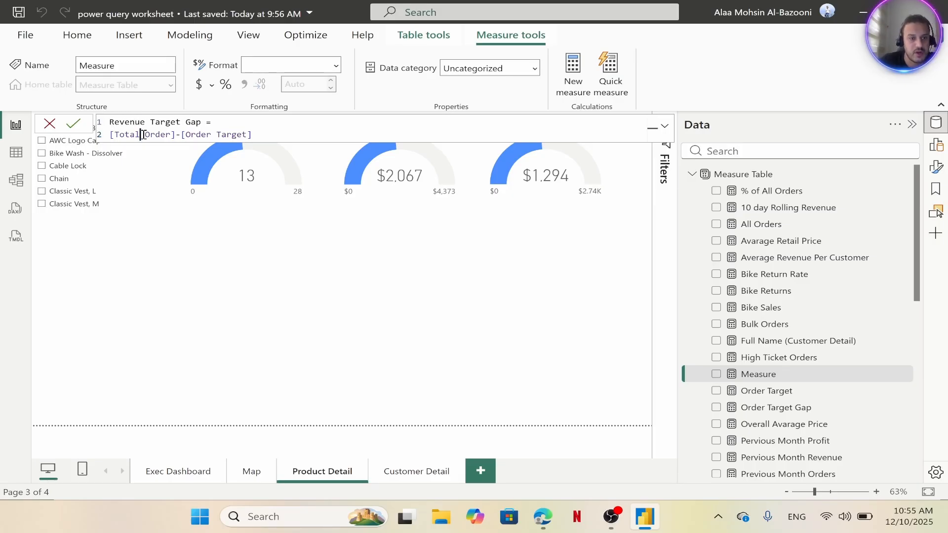
Replace [Total Order] with [Total Revenue] in the Revenue Target Gap formula
drag(141, 134, 171, 134)
text(reve)
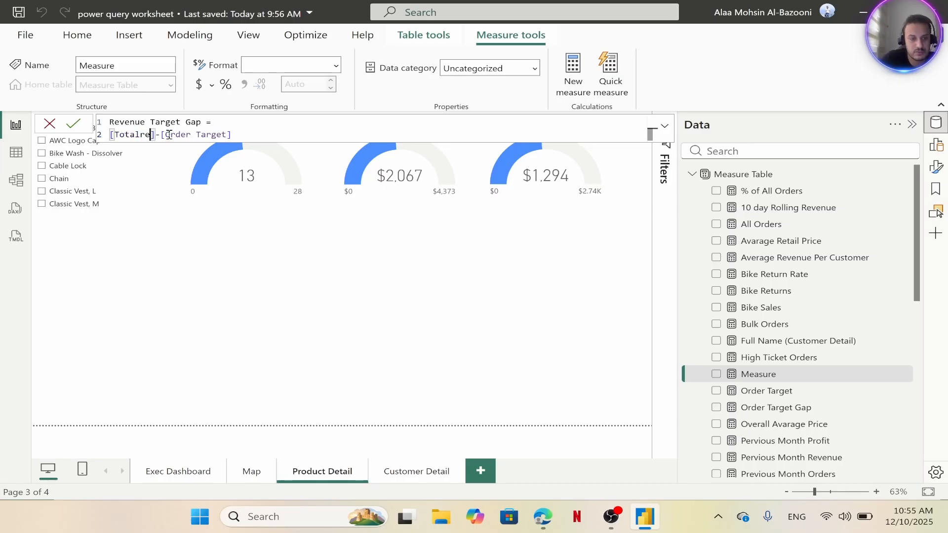
key(BackSpace)
key(BackSpace)
key(BackSpace)
key(BackSpace)
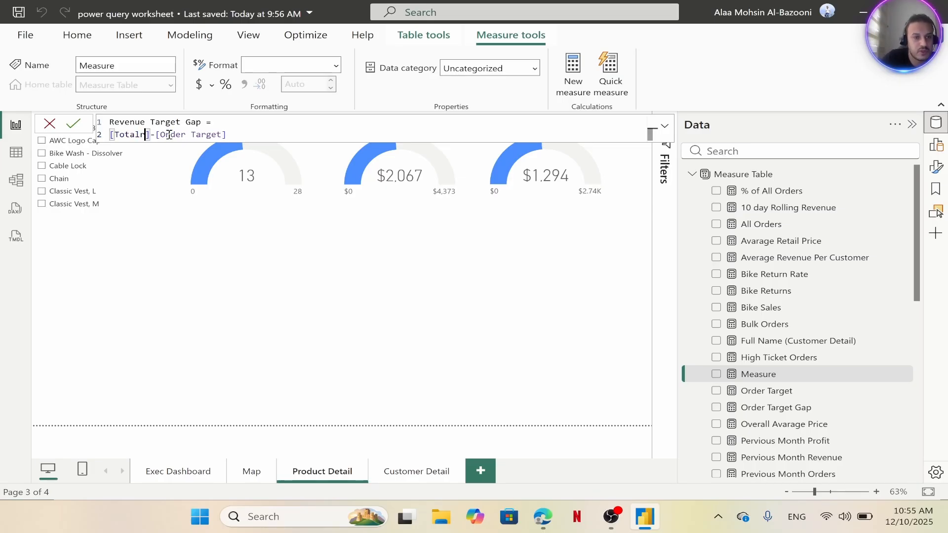
text(r)
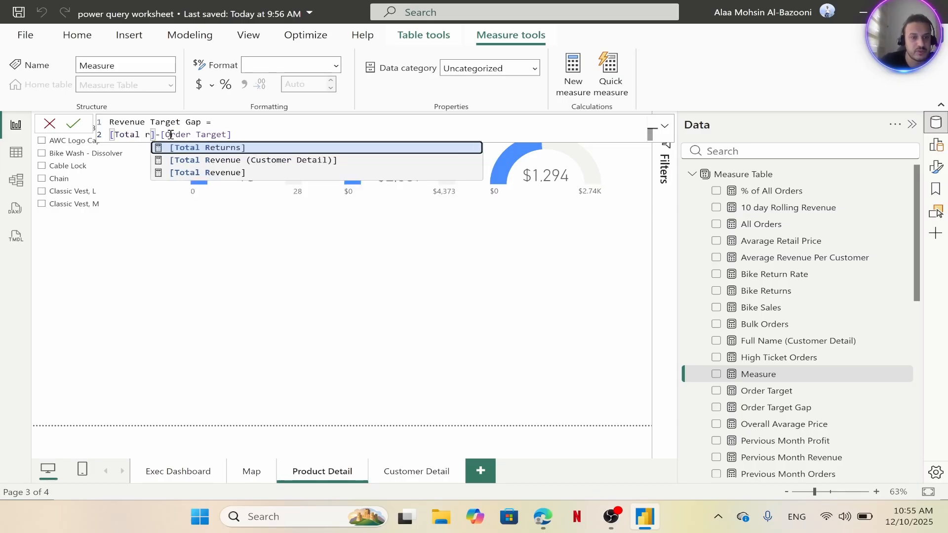
key(Down)
key(Down)
key(Tab)
Replace [Order Target] with [Revenue Target] in the Revenue Target Gap formula, commit the measure and close the formula editor
drag(222, 134, 196, 134)
text(rev)
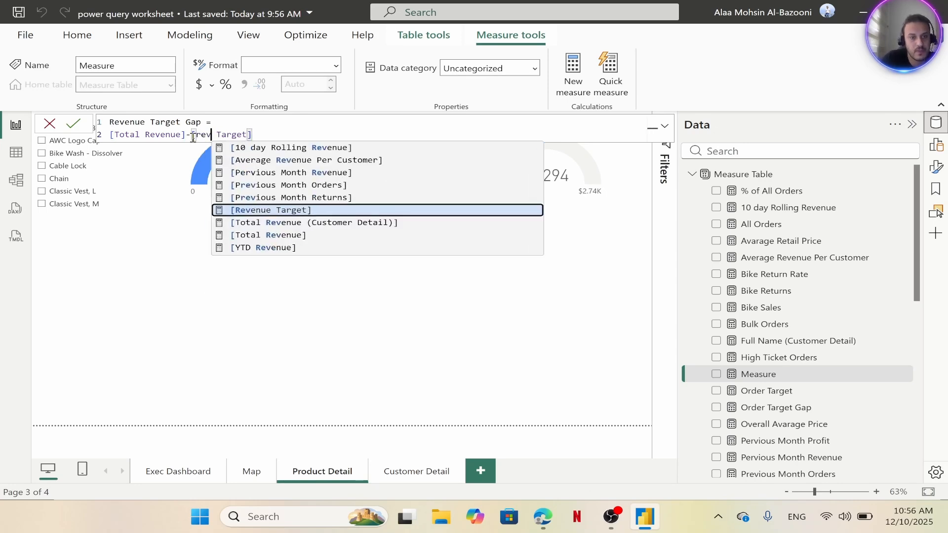
click(299, 211)
key(Return)
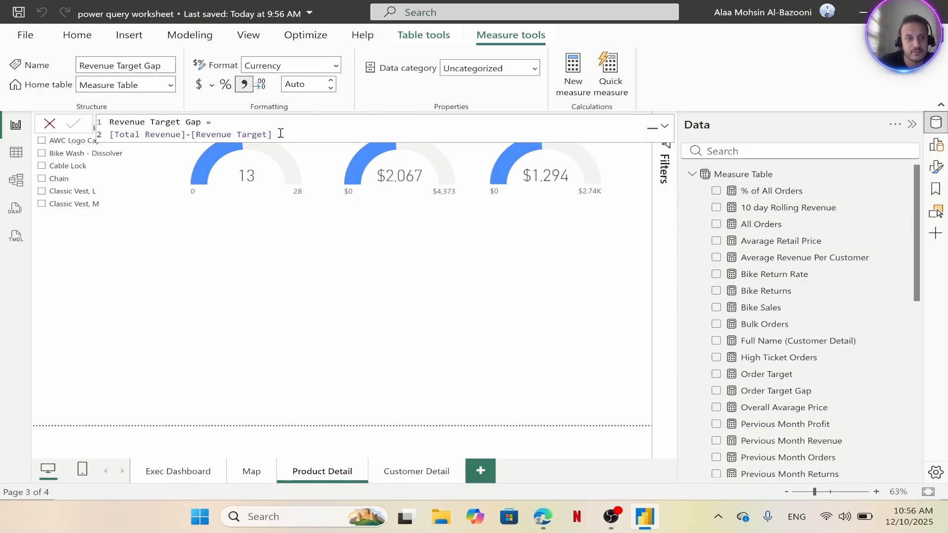
click(50, 123)
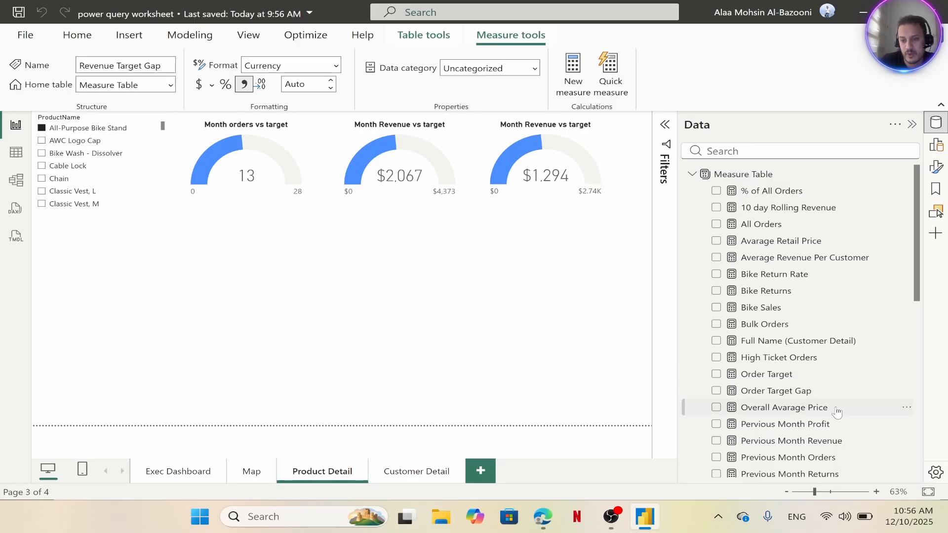
Create a third measure in the Measure Table from the copied formula and name it ProfitTarget Gap
scroll(837, 415, down, 3)
click(603, 296)
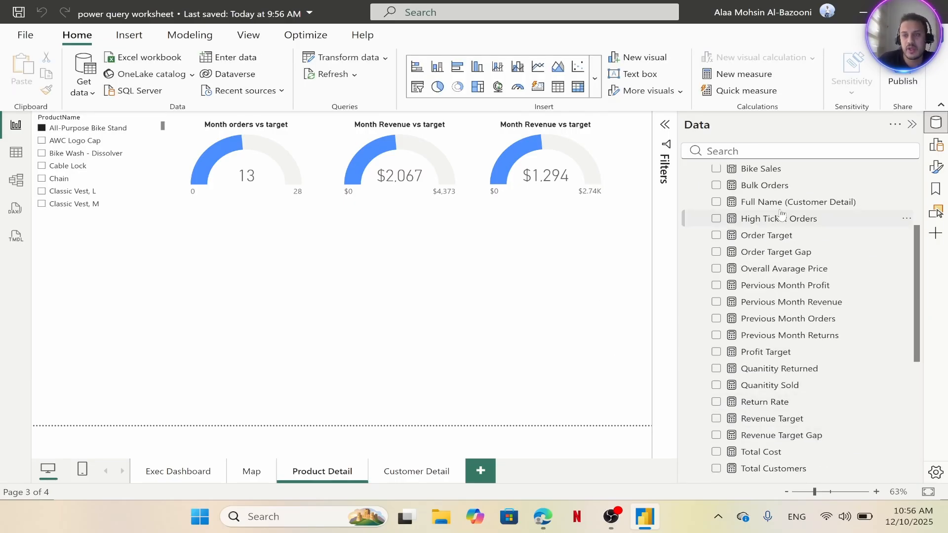
scroll(773, 227, up, 3)
click(748, 182)
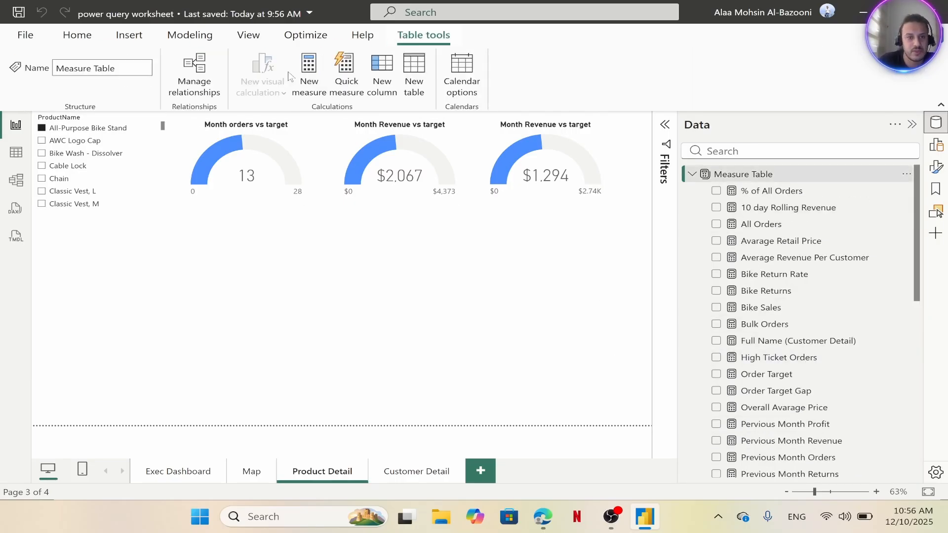
click(304, 67)
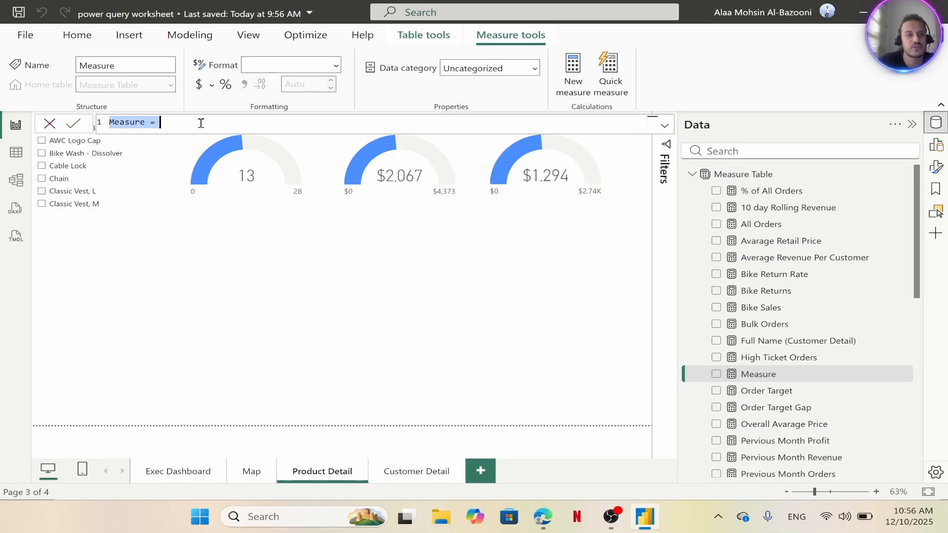
key(ctrl+v)
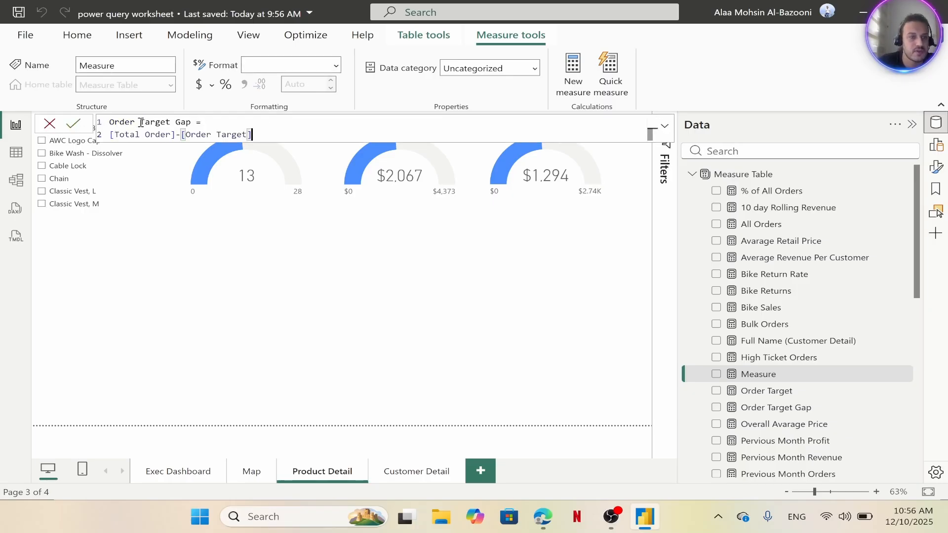
drag(141, 122, 110, 123)
text(Profi)
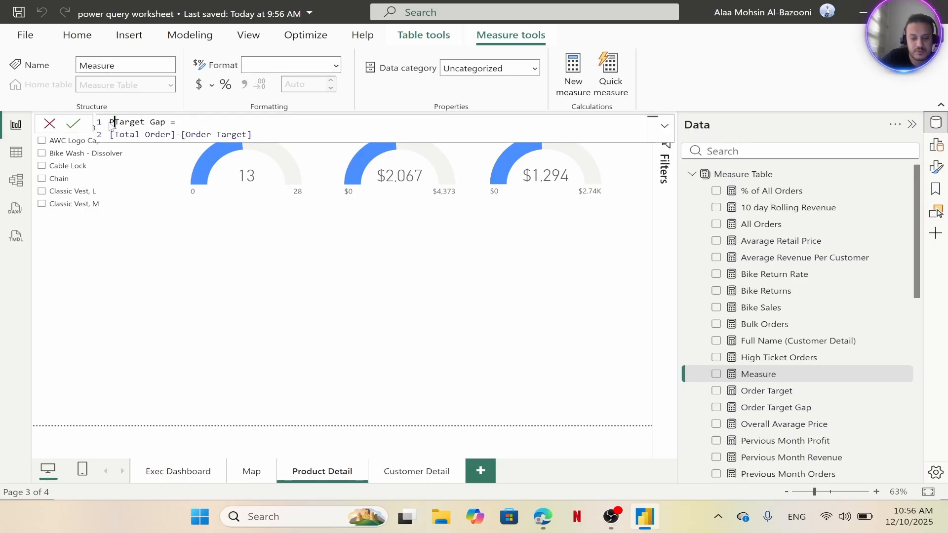
text(t)
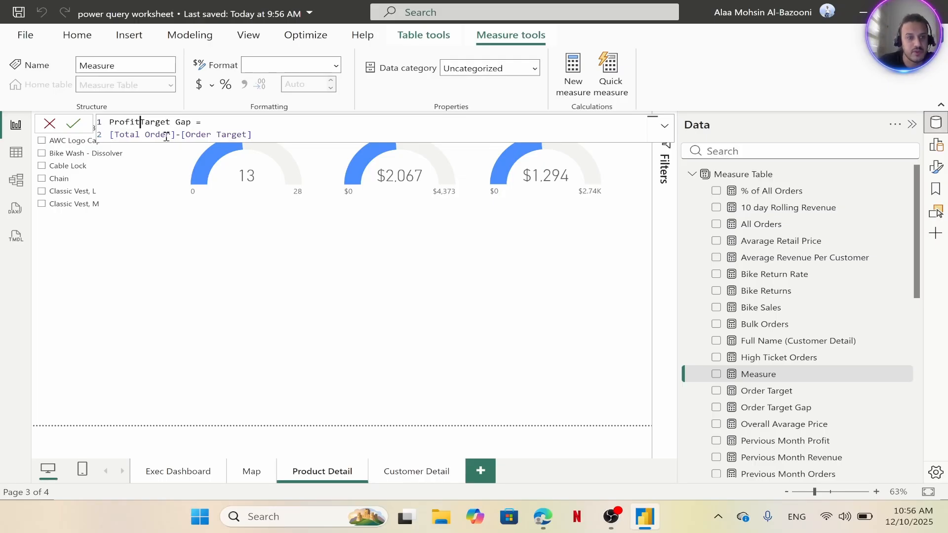
Replace [Total Order] with [Total Profit] in the ProfitTarget Gap formula
drag(142, 135, 173, 134)
text(prof)
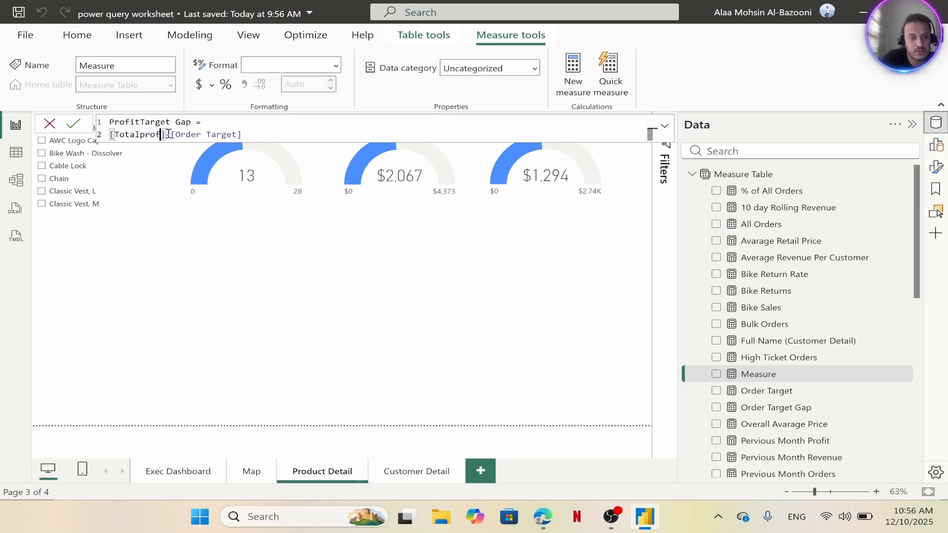
key(BackSpace)
key(BackSpace)
key(BackSpace)
key(BackSpace)
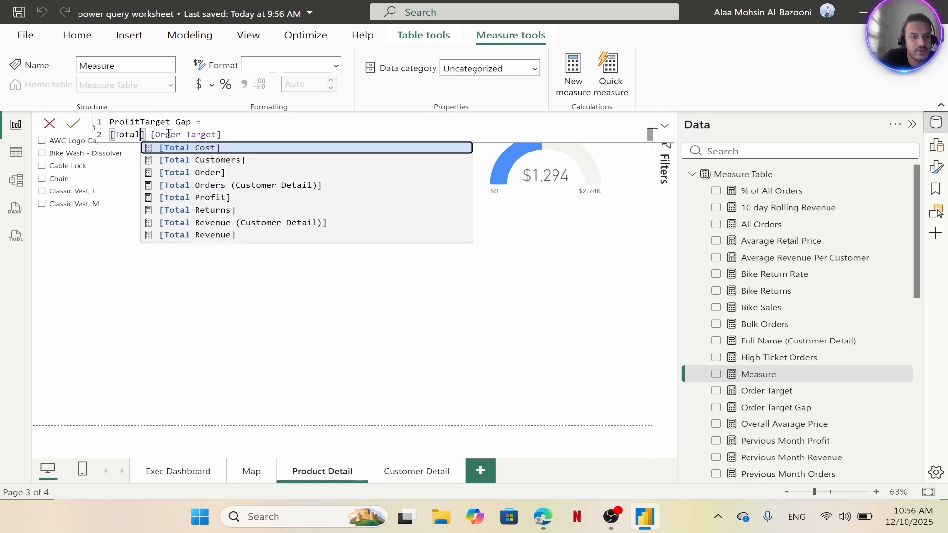
text(pr)
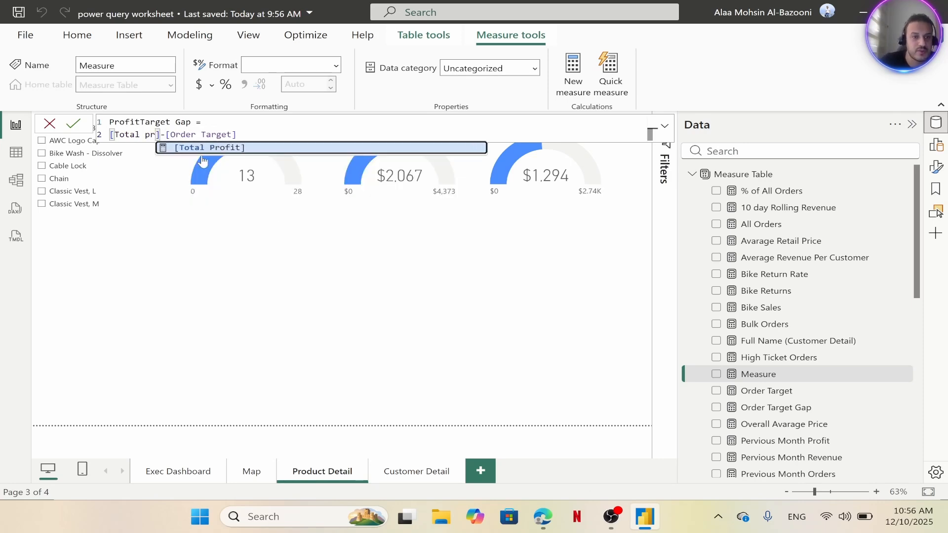
click(229, 147)
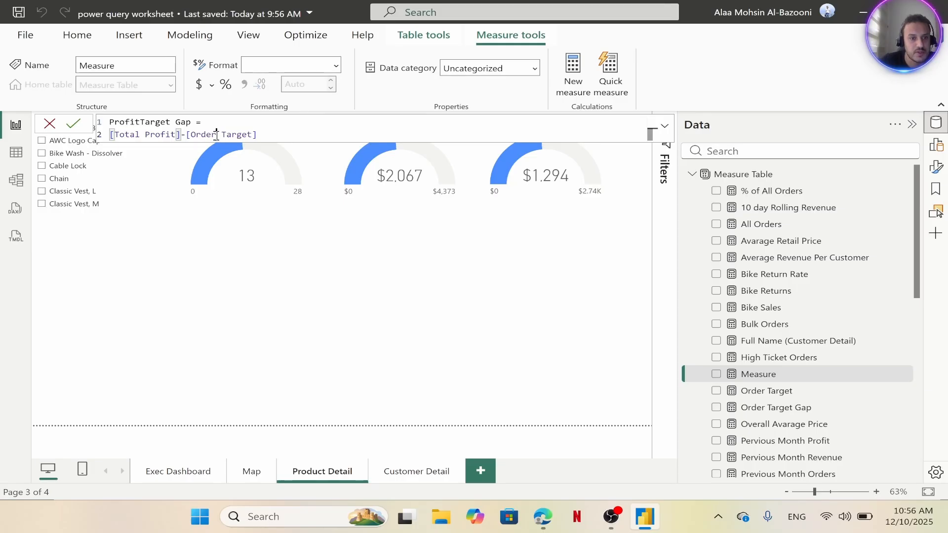
Replace [Order Target] with [Profit Target] in the ProfitTarget Gap formula, commit the measure and deselect it
double_click(195, 134)
text(p)
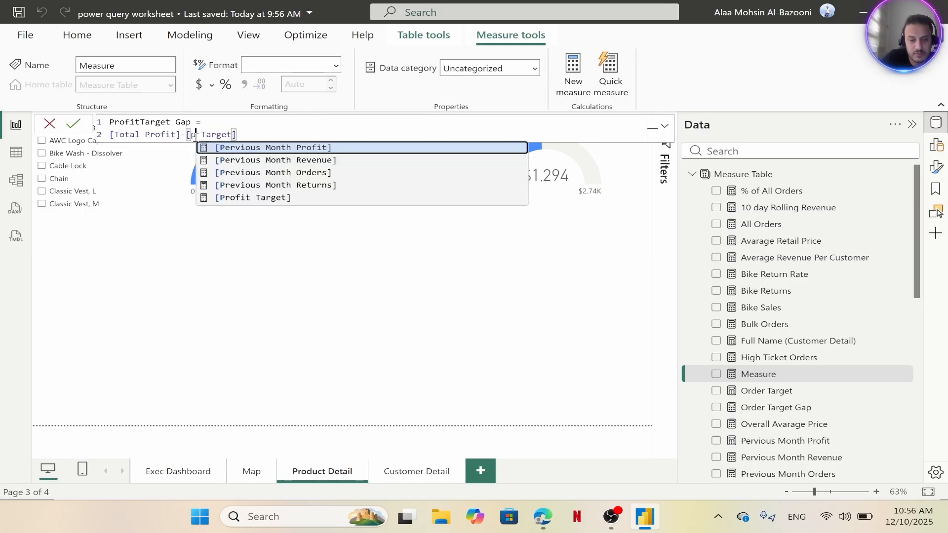
text(ro)
click(257, 160)
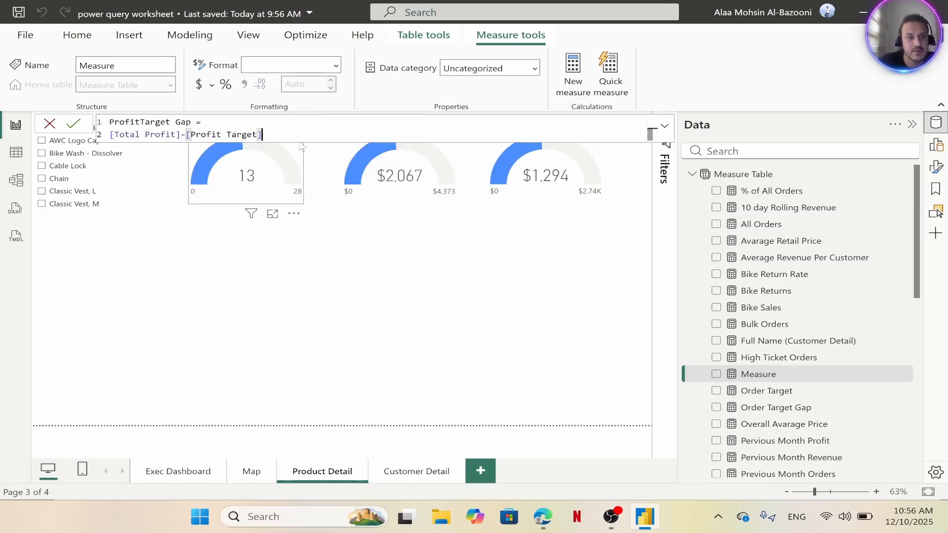
key(Return)
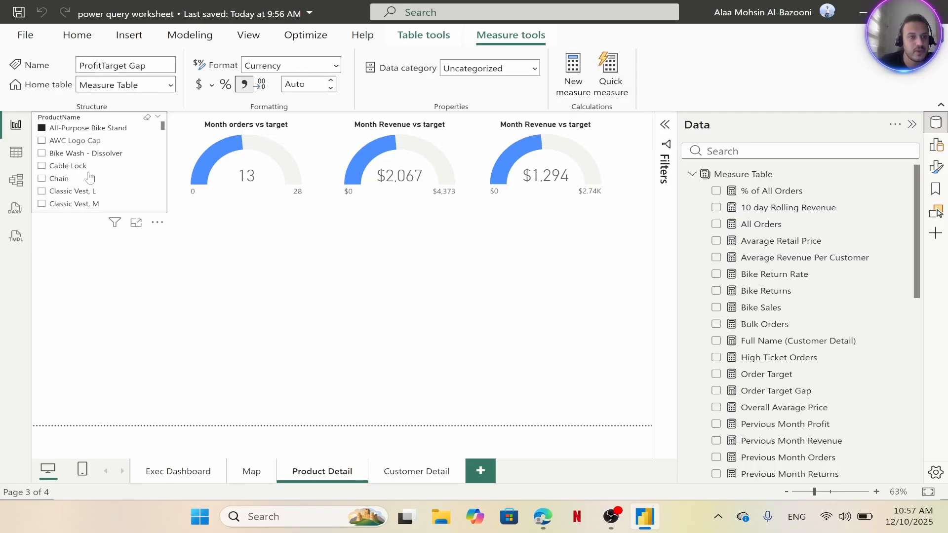
click(520, 311)
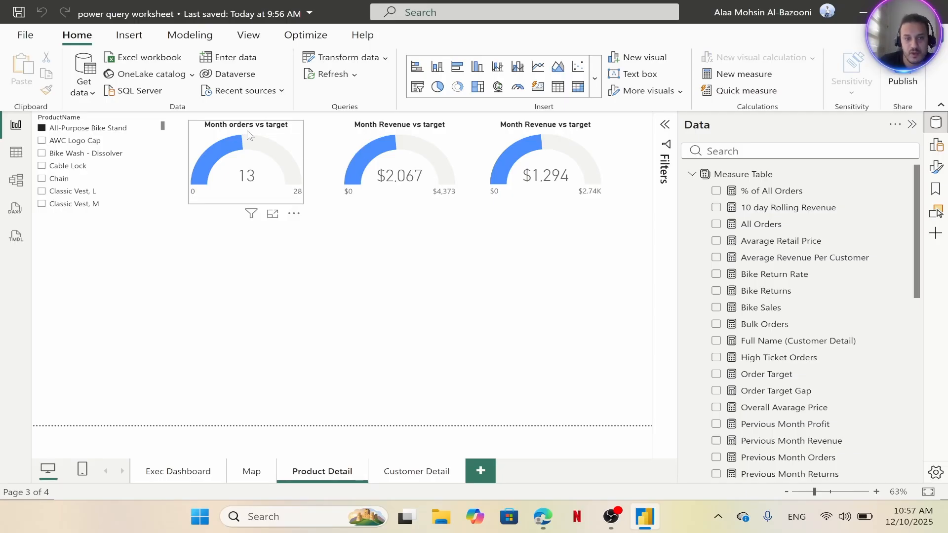
Open the conditional formatting of the callout value color for the Month orders vs target gauge
click(289, 138)
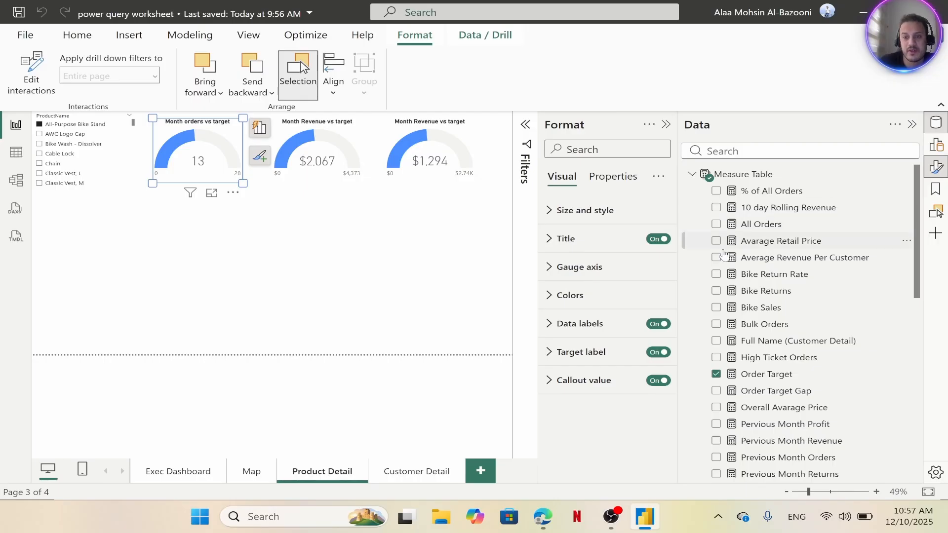
click(936, 123)
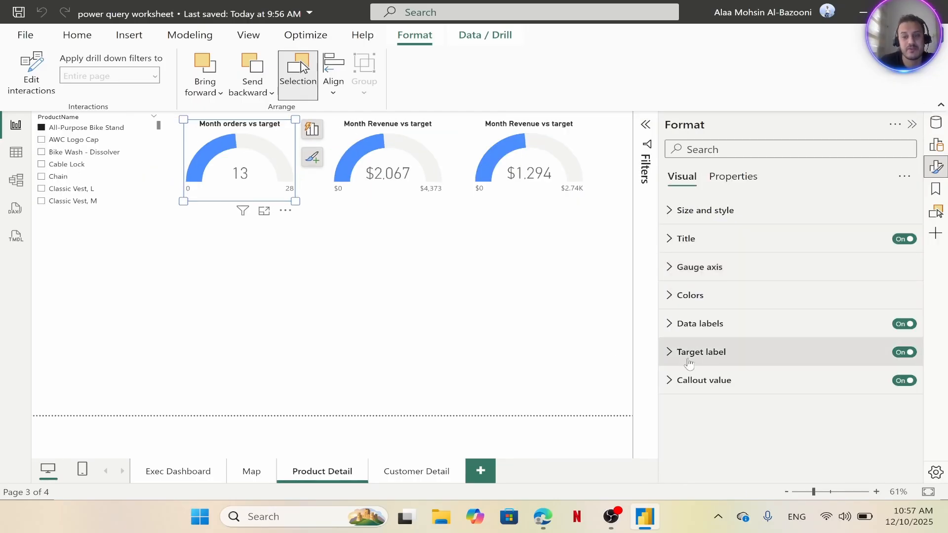
click(698, 381)
scroll(715, 397, down, 5)
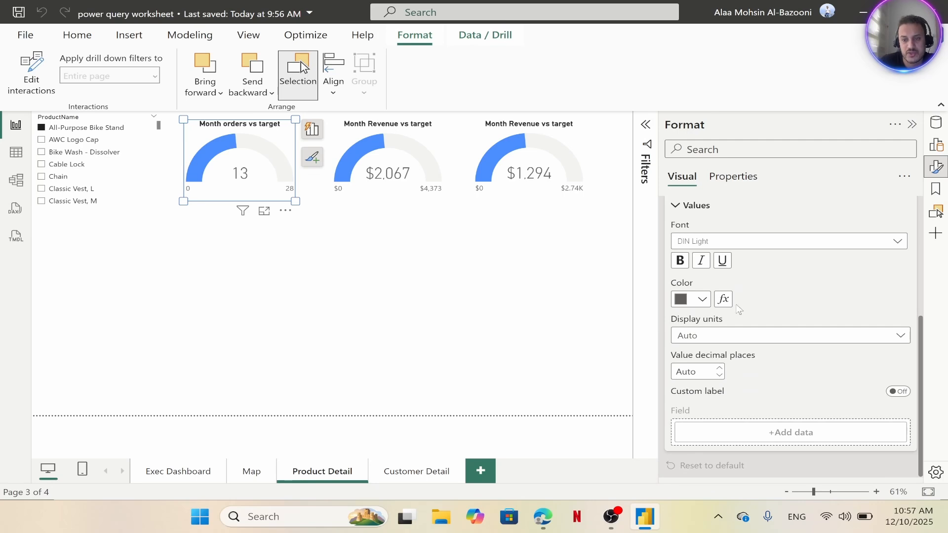
scroll(728, 355, down, 1)
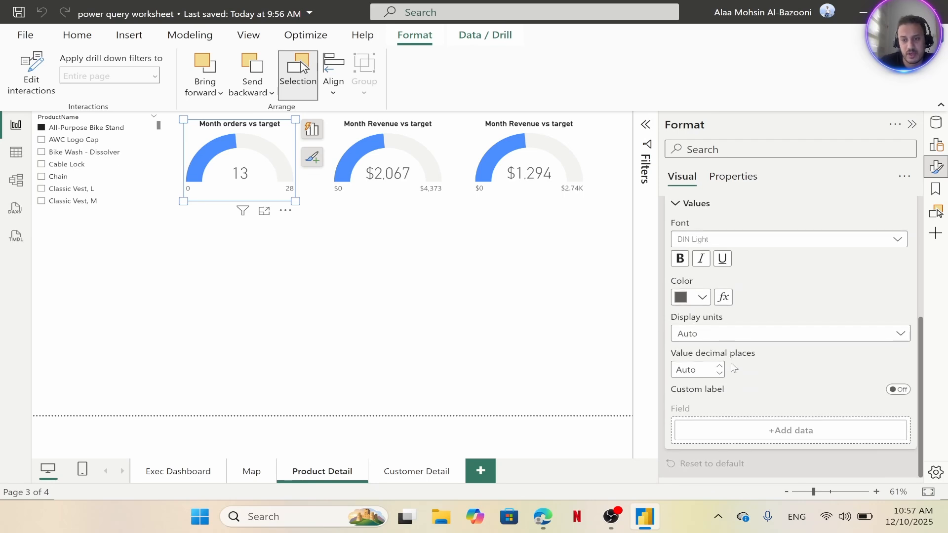
click(724, 298)
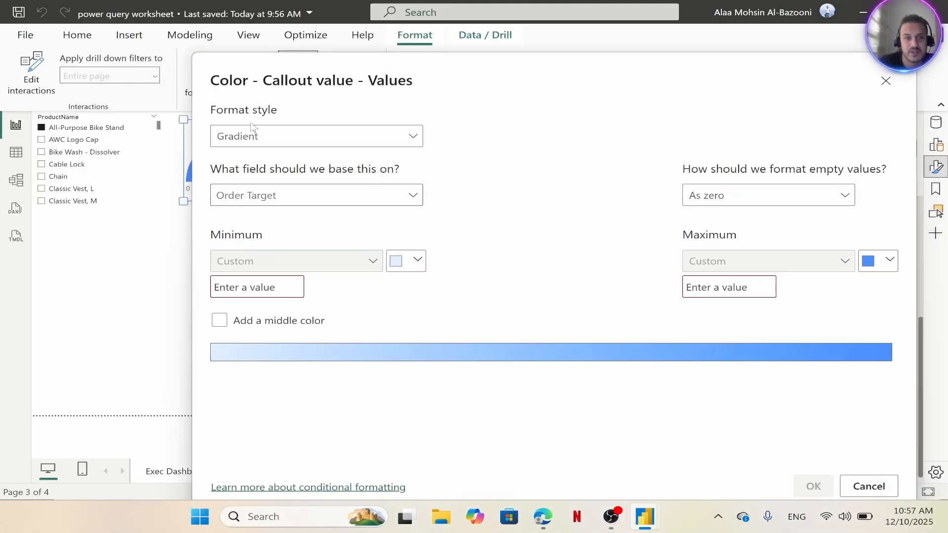
Set the format style to Rules and base the callout color on the Order Target Gap measure
click(412, 136)
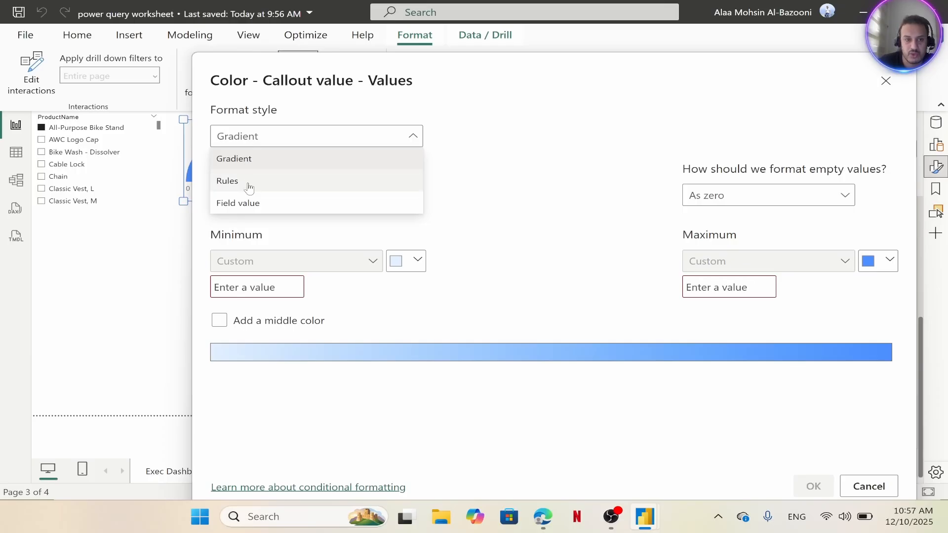
click(249, 183)
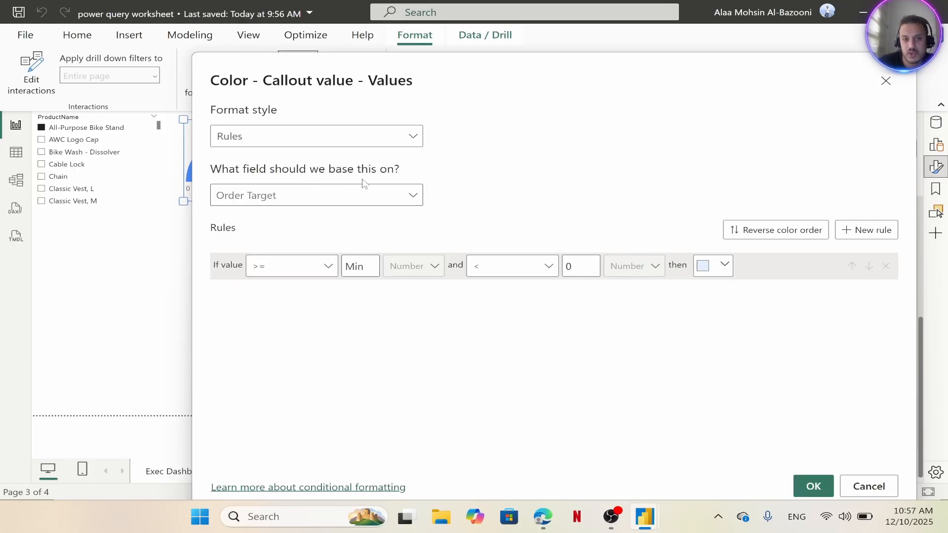
click(414, 197)
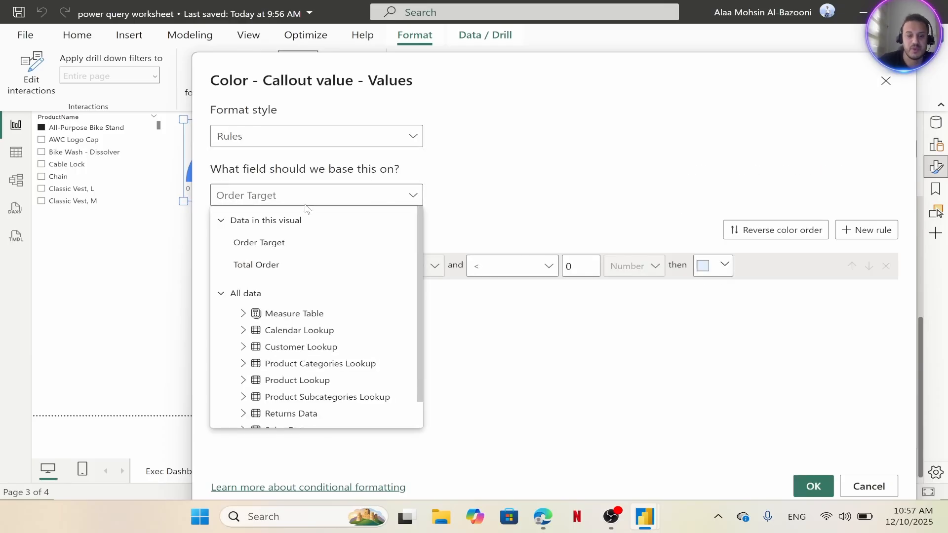
text(gap)
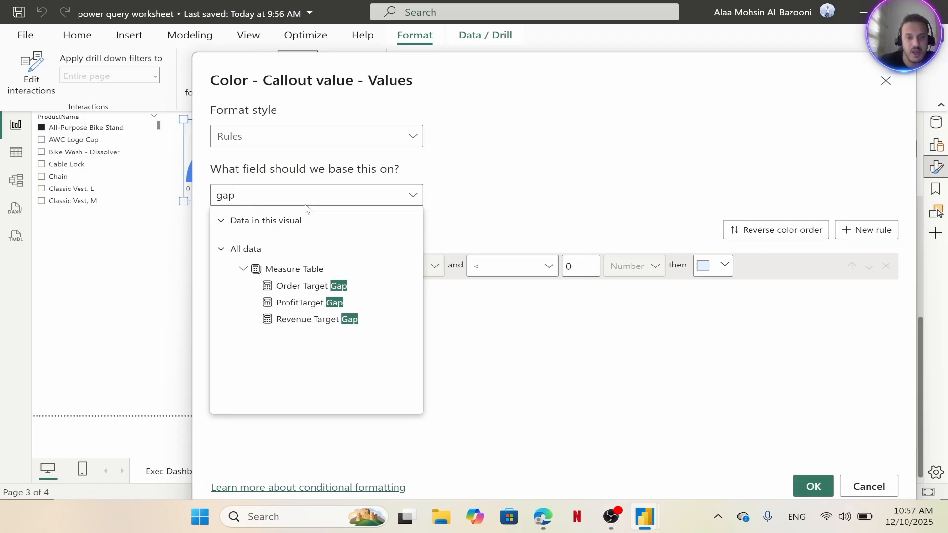
click(308, 291)
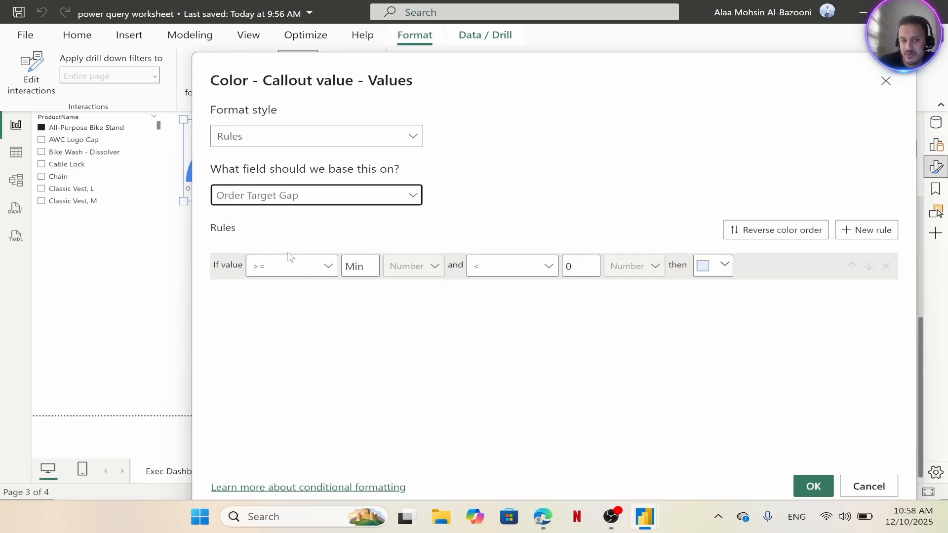
Set a custom bright red as the color of the rule for values from Min to below 0
click(726, 266)
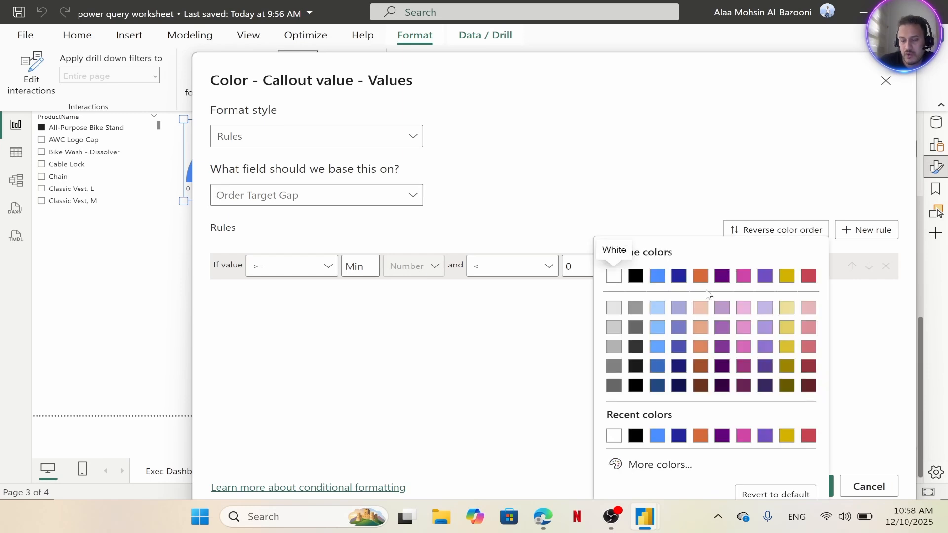
click(651, 466)
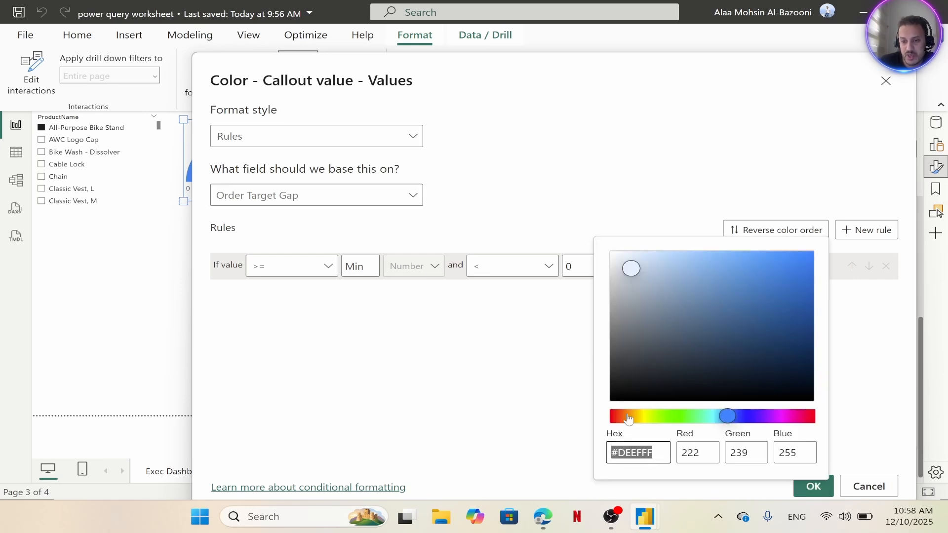
drag(628, 417, 809, 421)
drag(796, 277, 821, 255)
click(856, 417)
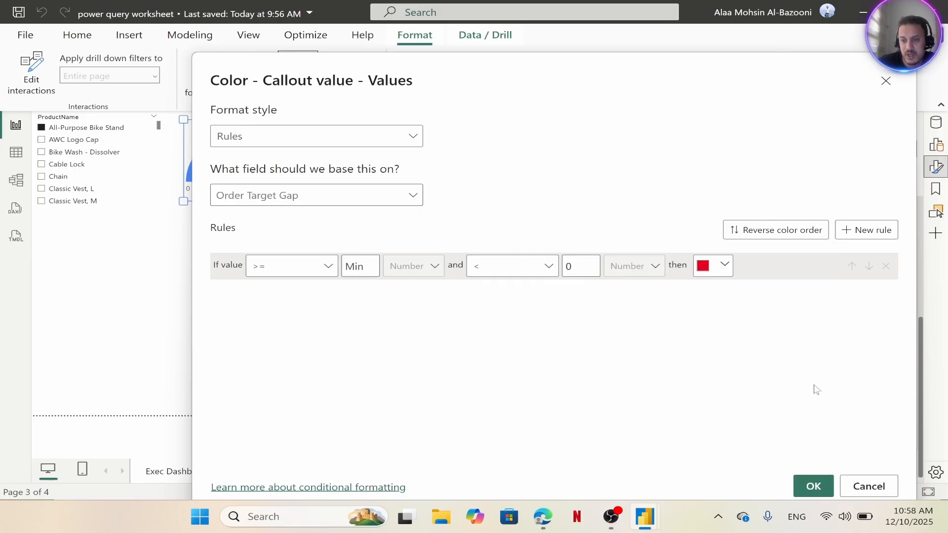
Add a second rule for values greater than or equal to 0 and less than or equal to Max
click(866, 231)
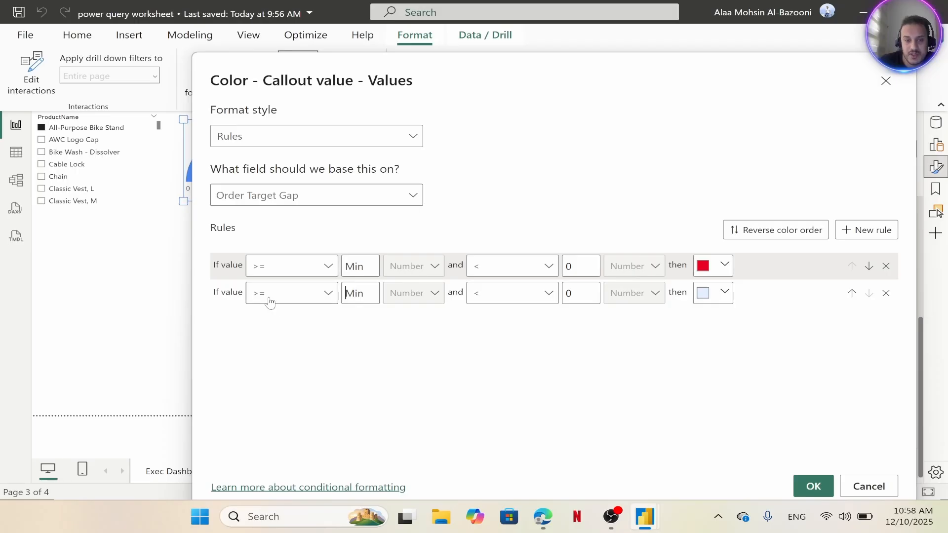
click(349, 294)
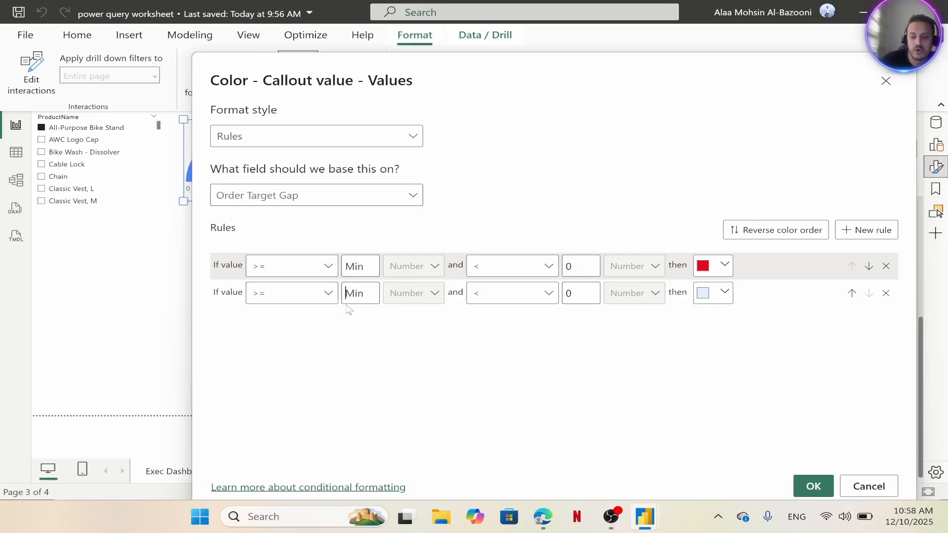
text(0)
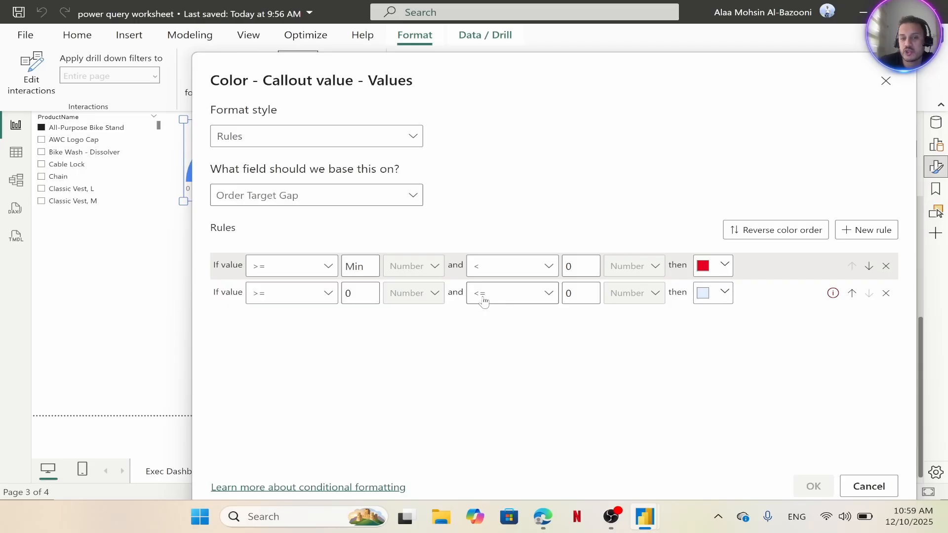
click(584, 293)
key(BackSpace)
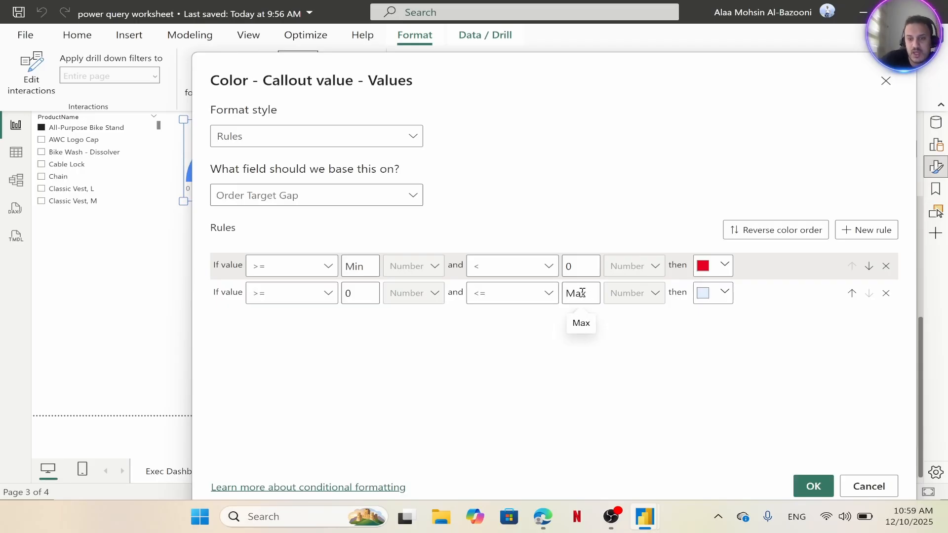
Set the second rule's color to blue-violet #4401FB and apply the conditional formatting to the orders gauge
click(725, 292)
click(646, 280)
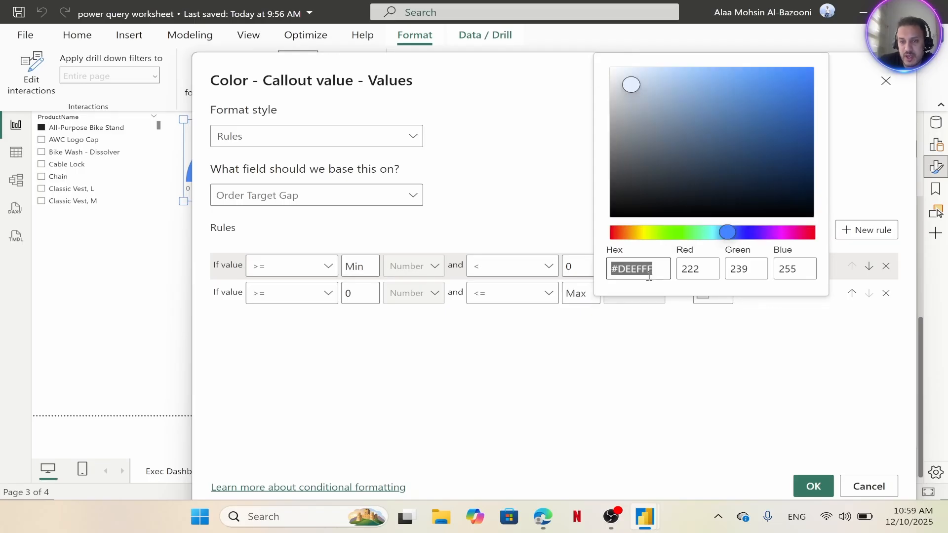
drag(716, 233, 748, 235)
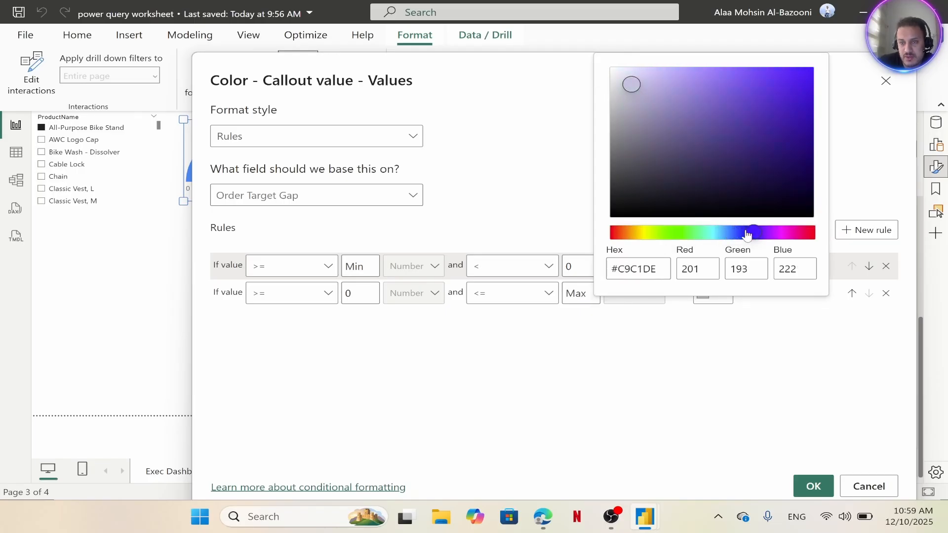
click(810, 69)
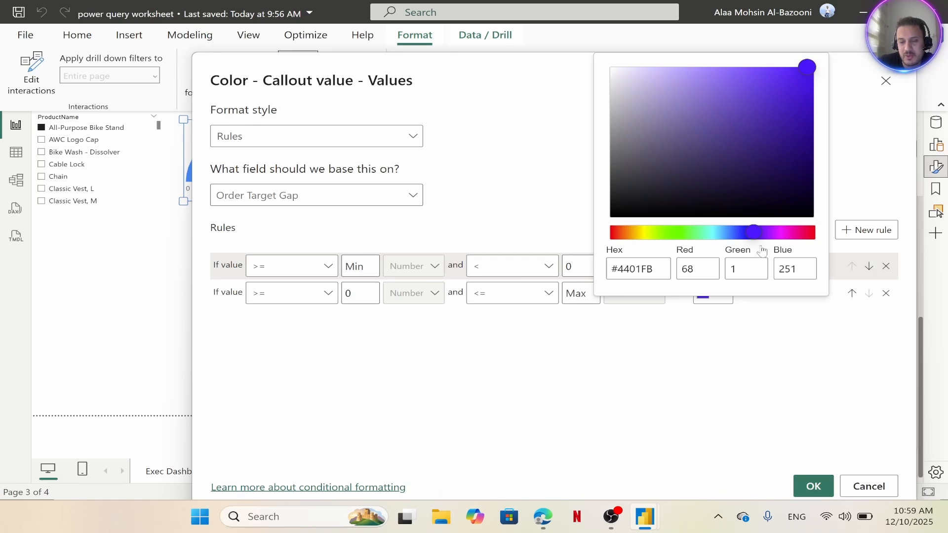
click(814, 487)
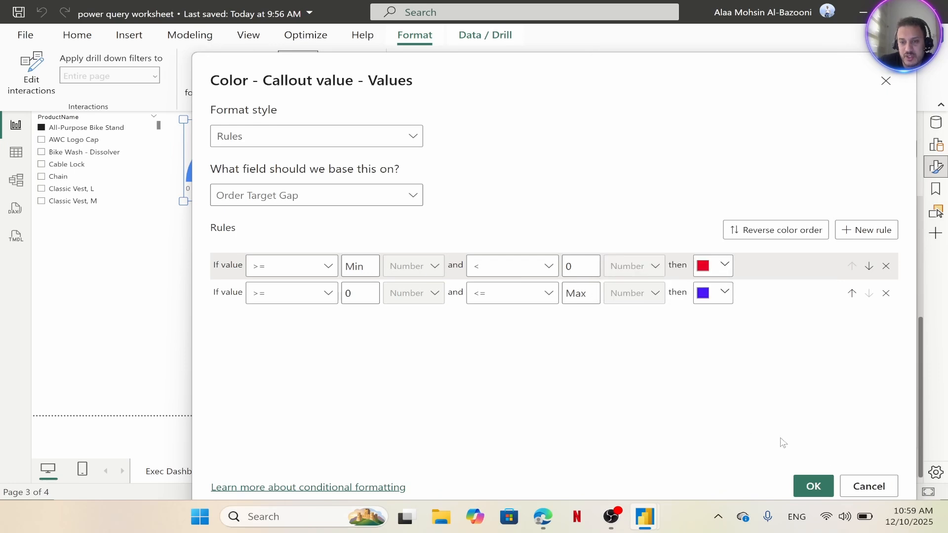
click(813, 486)
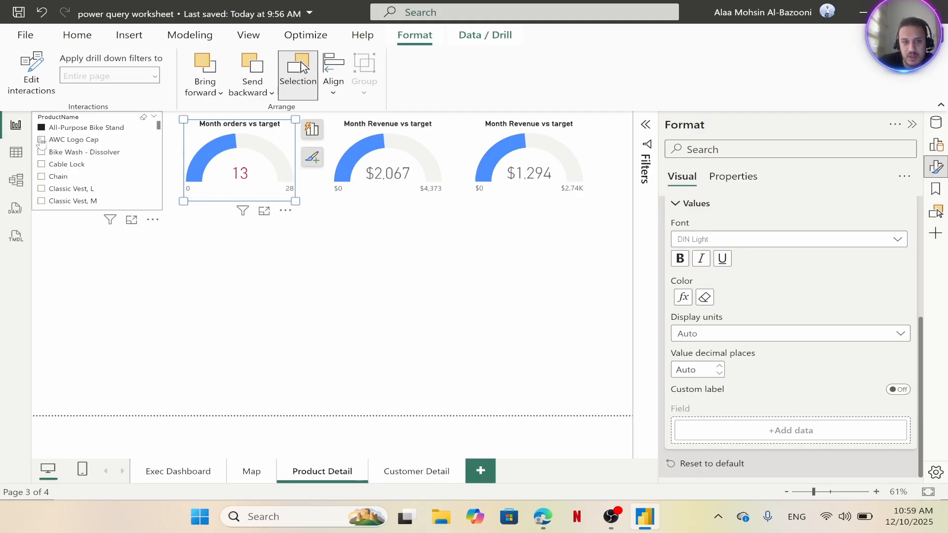
Check the callout colors with AWC Logo Cap and Bike Wash - Dissolver in the ProductName slicer, then reselect All-Purpose Bike Stand
click(42, 141)
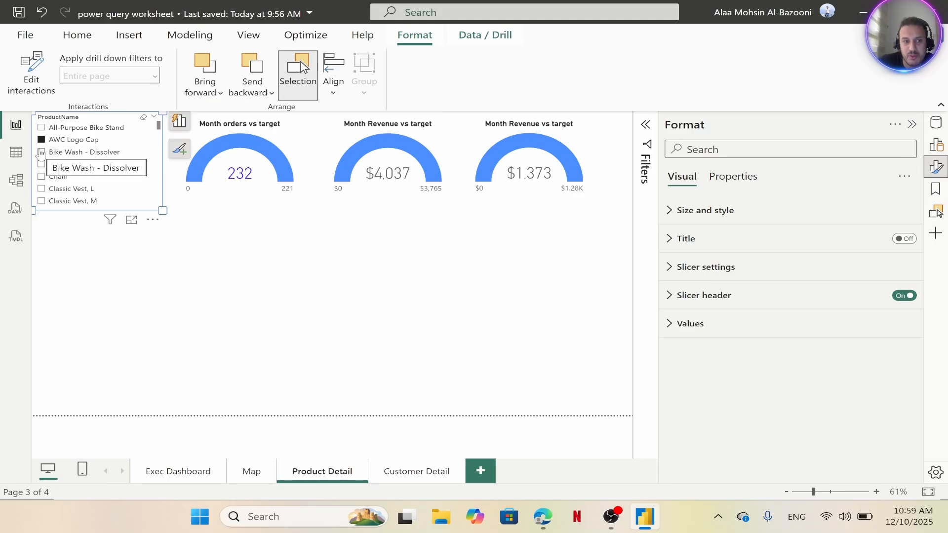
click(42, 153)
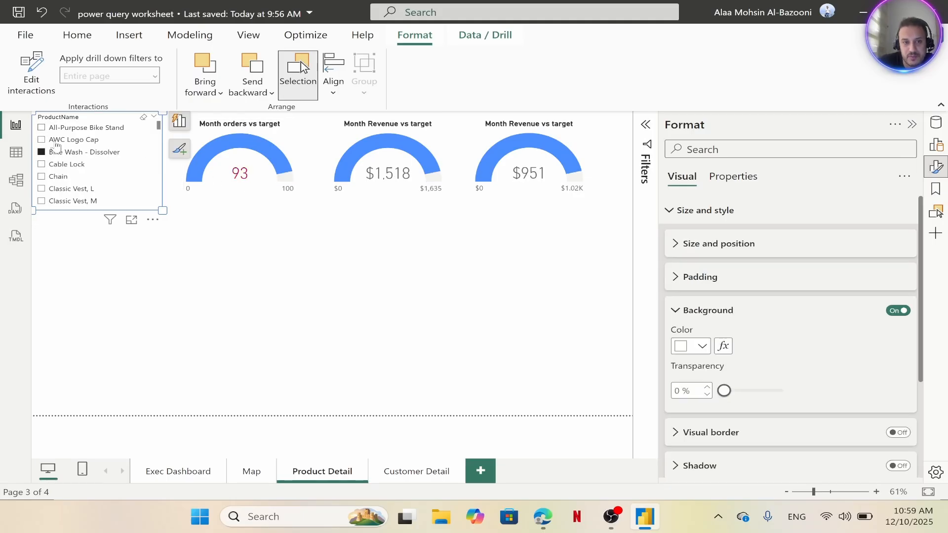
click(44, 128)
Open the callout value's conditional color formatting for the middle Month Revenue vs target gauge and move the dialog aside
click(437, 142)
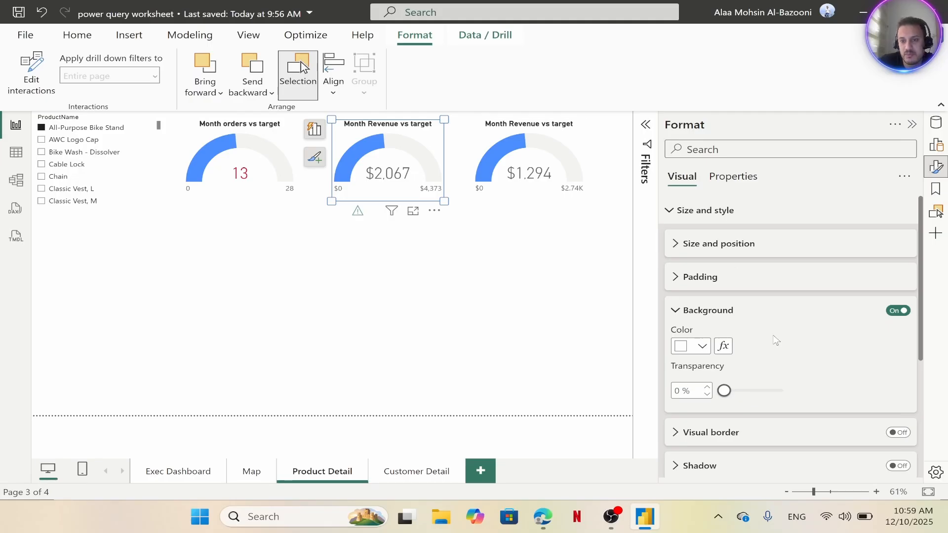
scroll(769, 356, down, 1)
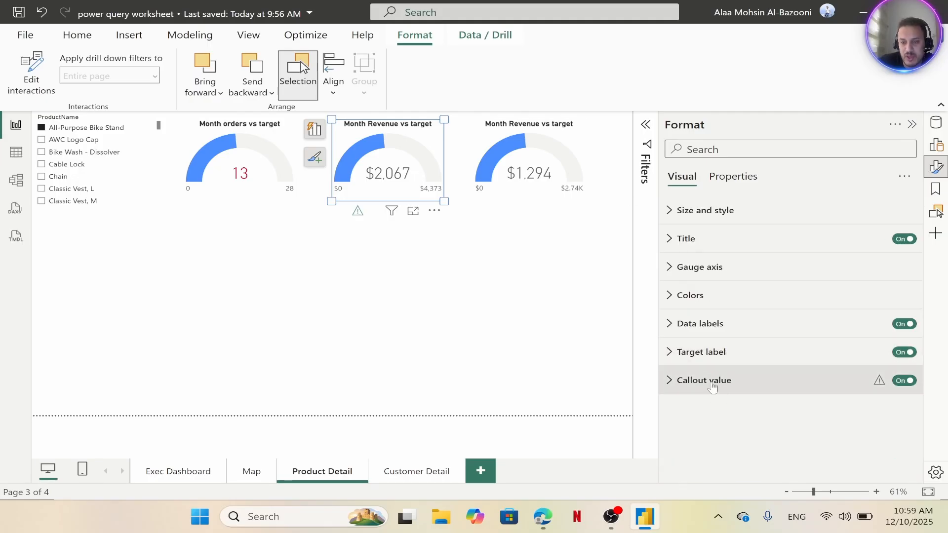
click(714, 386)
scroll(749, 399, down, 4)
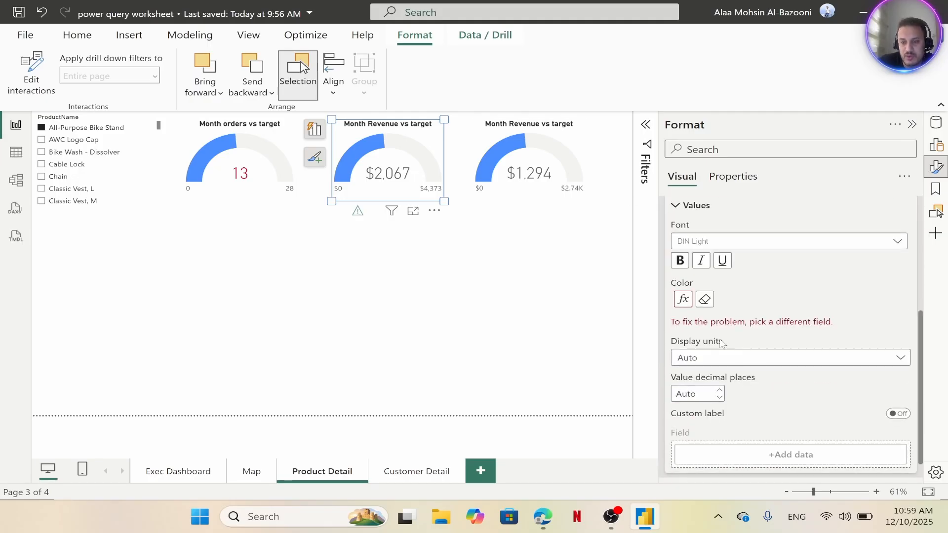
click(683, 299)
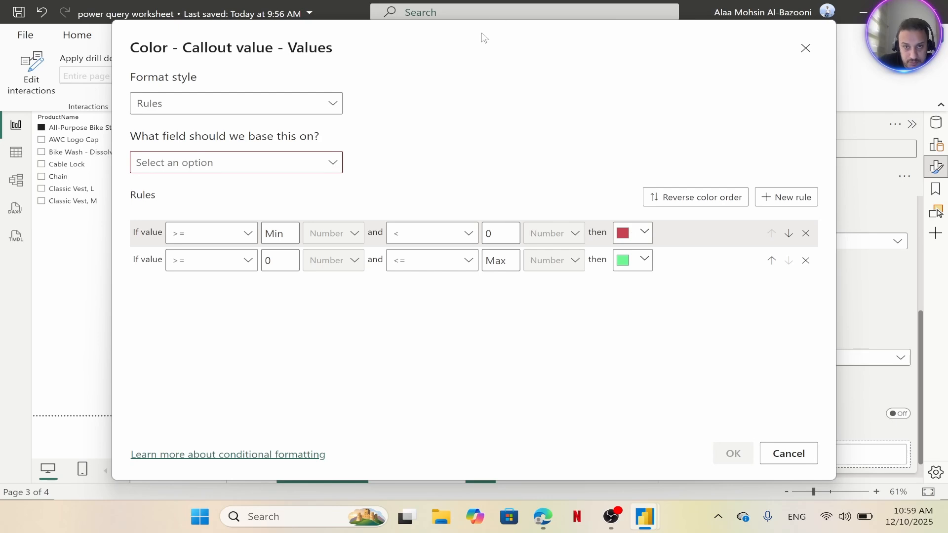
drag(482, 34, 673, 93)
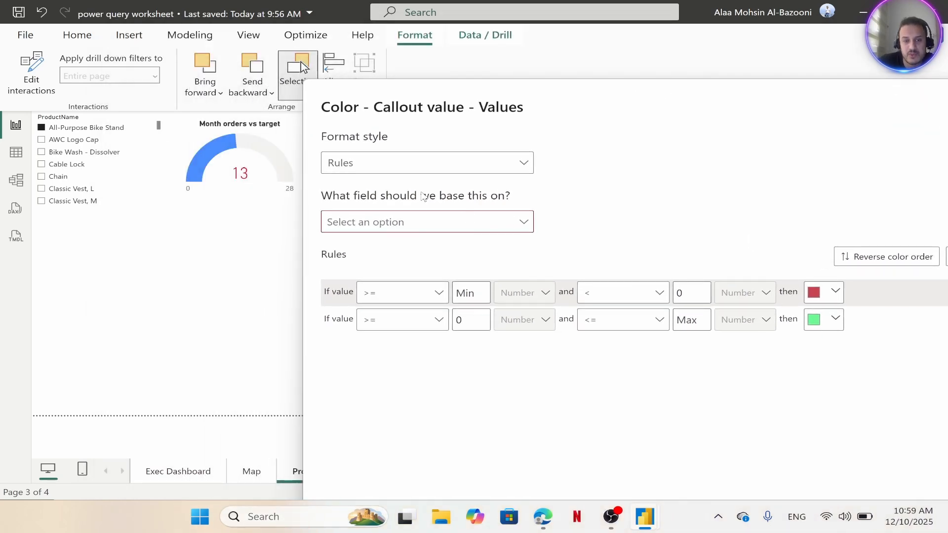
Base the revenue gauge's callout color rules on the Revenue Target Gap measure
click(442, 230)
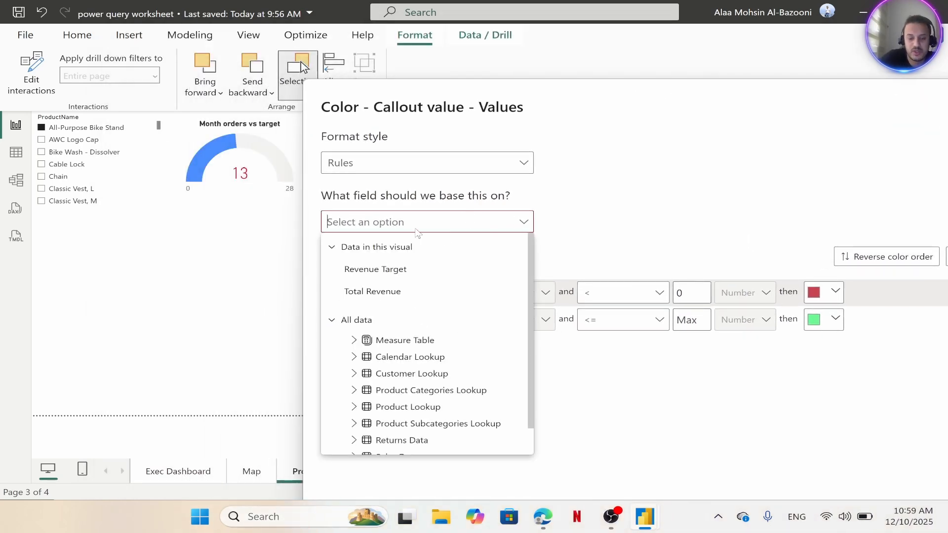
text(gap)
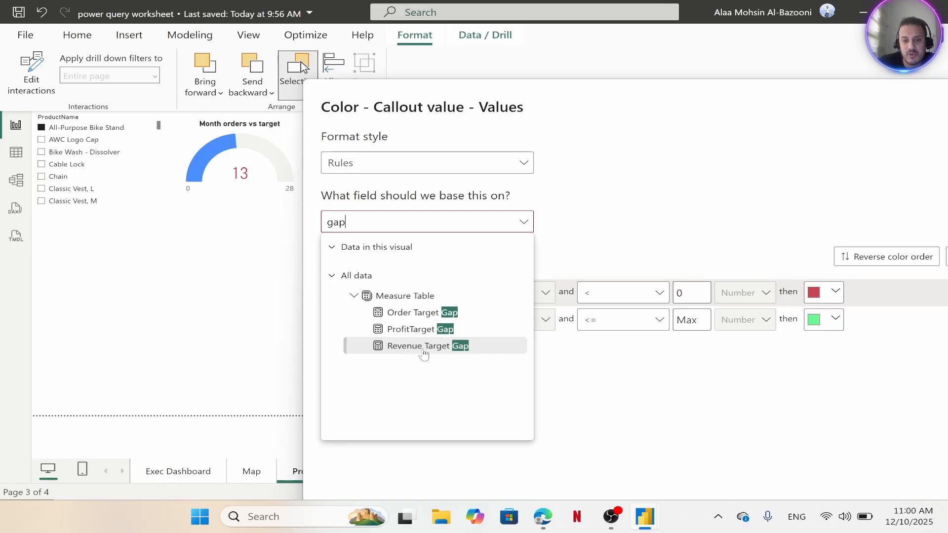
click(427, 347)
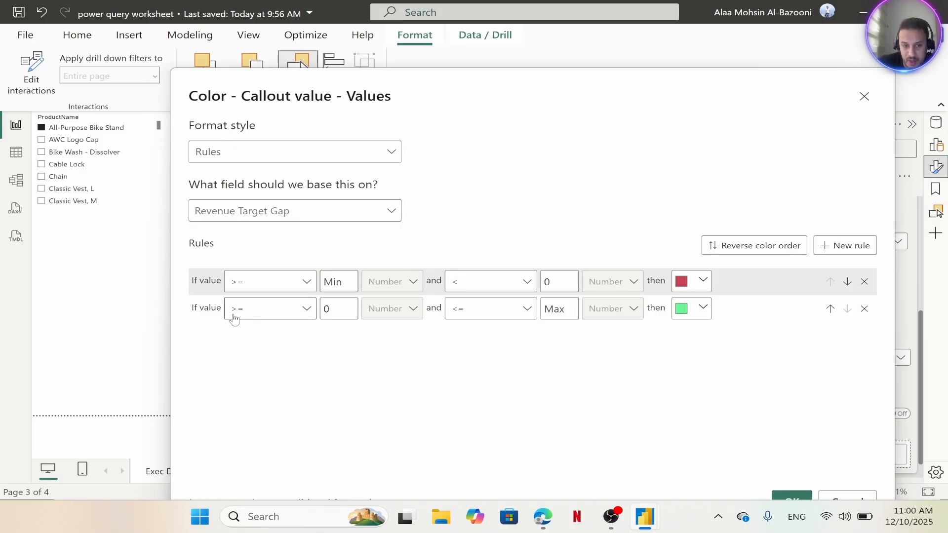
Set the color of the rule for values from 0 to Max to blue #0004F2
click(335, 313)
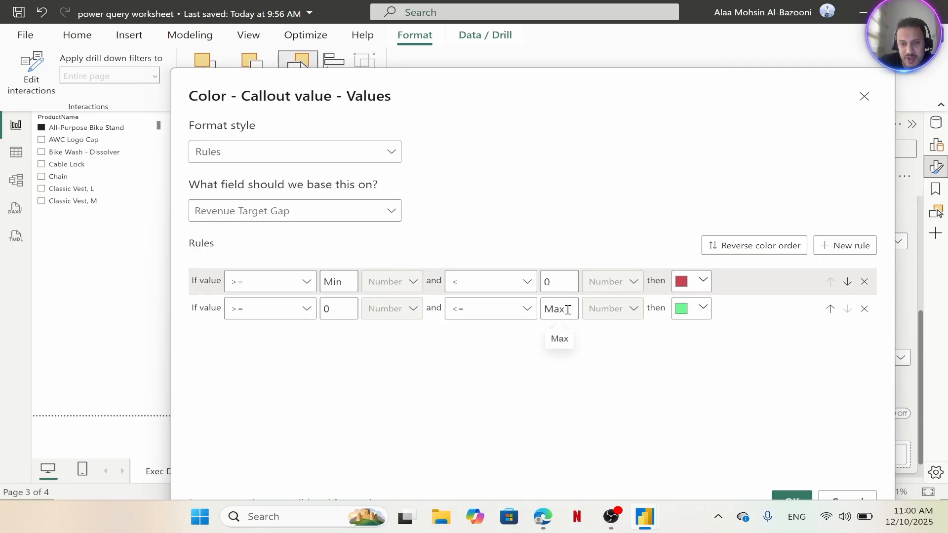
click(704, 308)
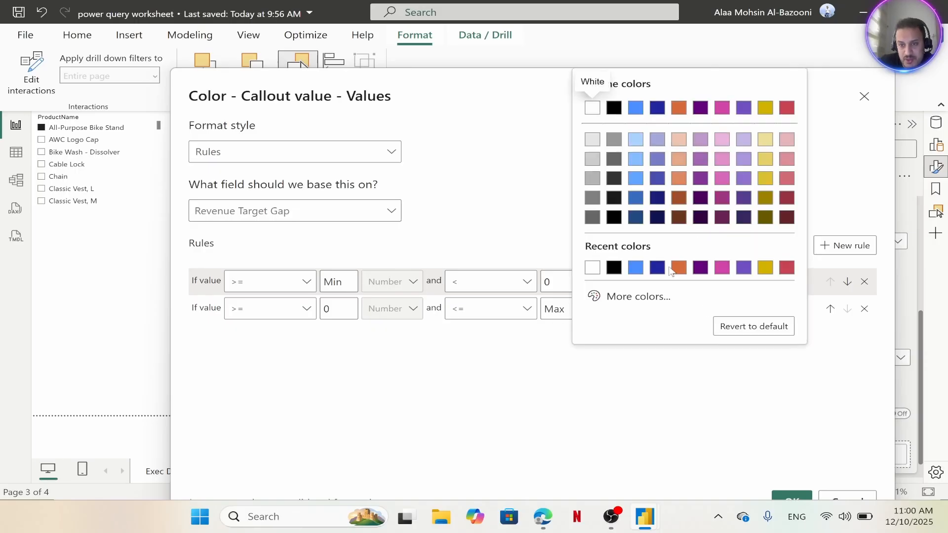
click(637, 297)
drag(684, 252, 717, 252)
click(787, 87)
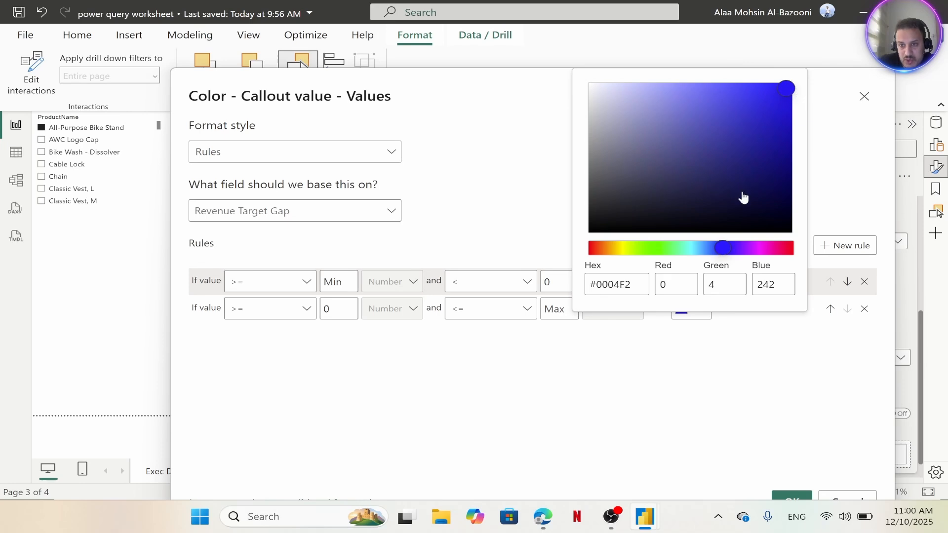
click(788, 498)
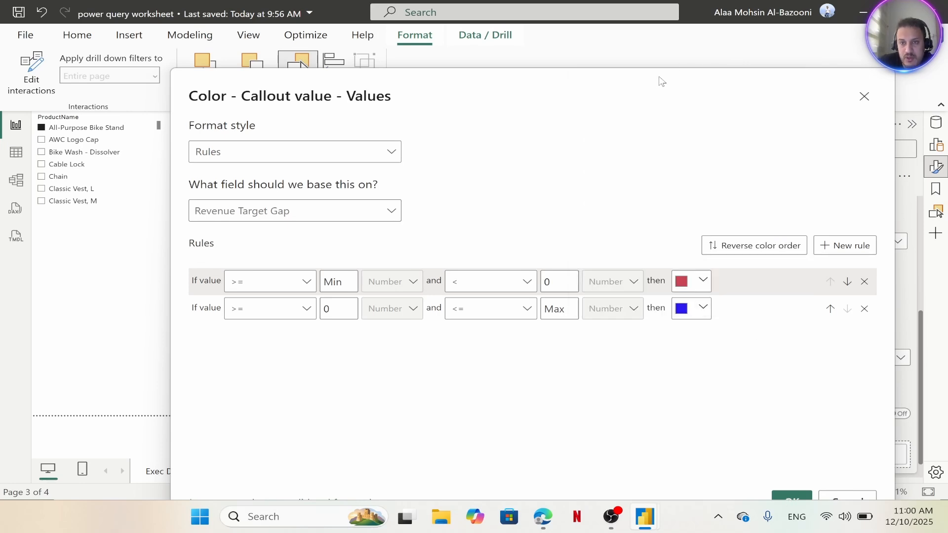
Set the color of the rule for values below 0 to red #FA0012 and apply the conditional formatting to the revenue gauge
drag(662, 82, 610, 57)
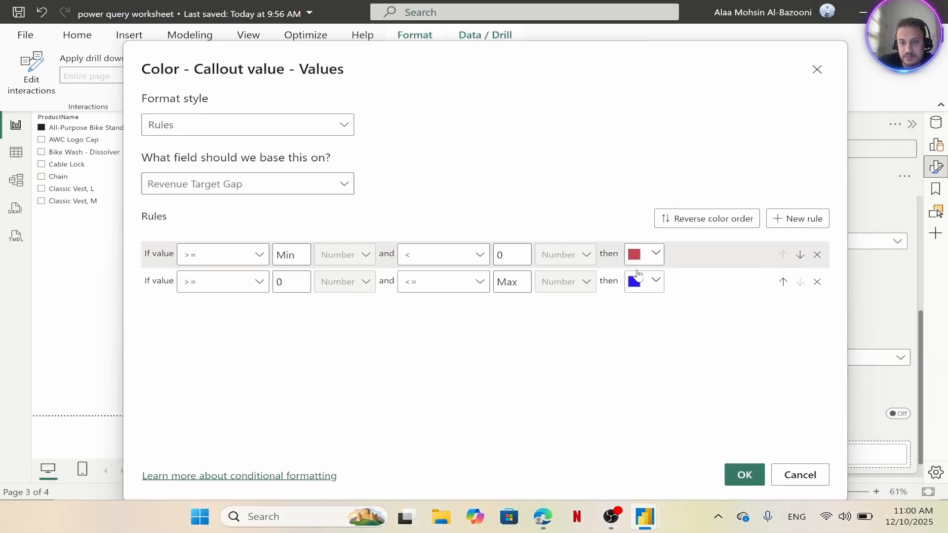
click(645, 254)
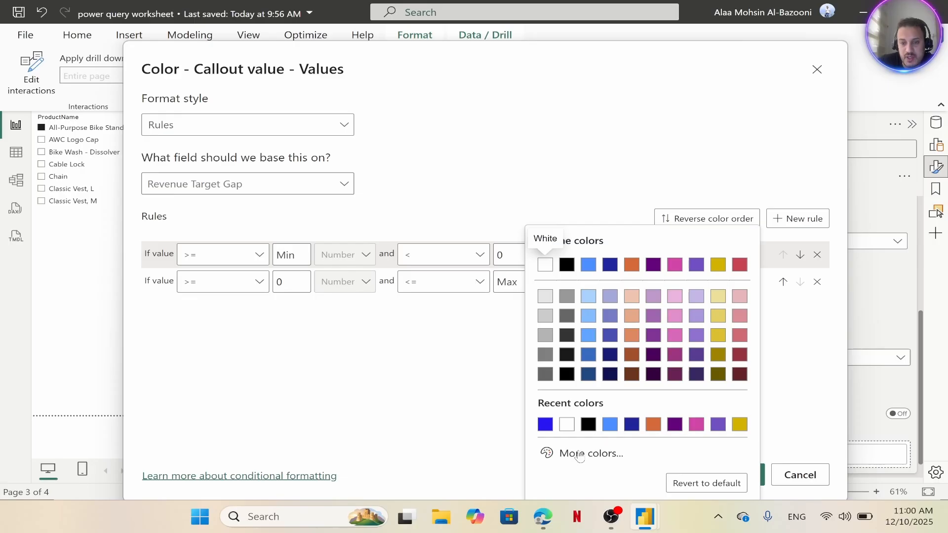
click(581, 454)
click(740, 240)
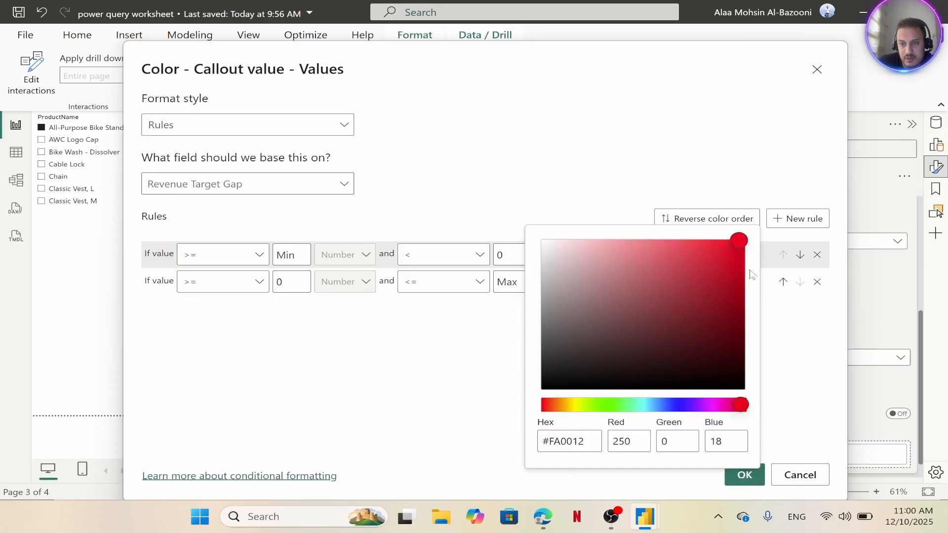
click(434, 387)
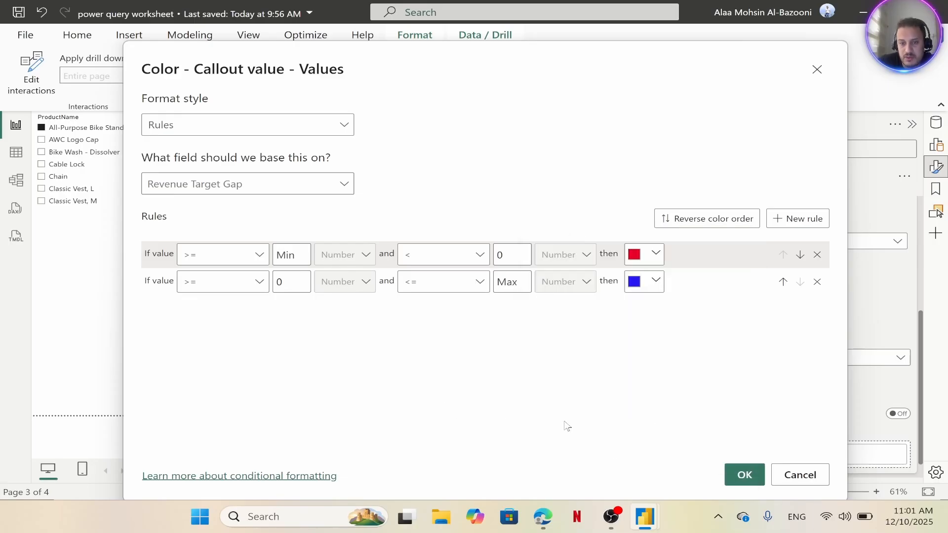
click(743, 475)
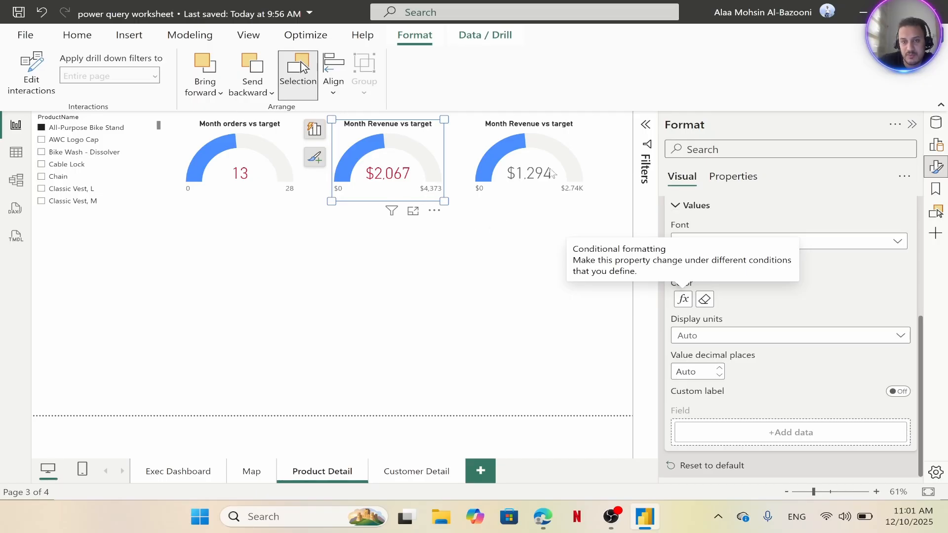
Open the callout value's conditional color formatting for the third gauge, which shows profit, and base it on ProfitTarget Gap using the Rules format style
key(Escape)
click(579, 135)
scroll(715, 296, down, 5)
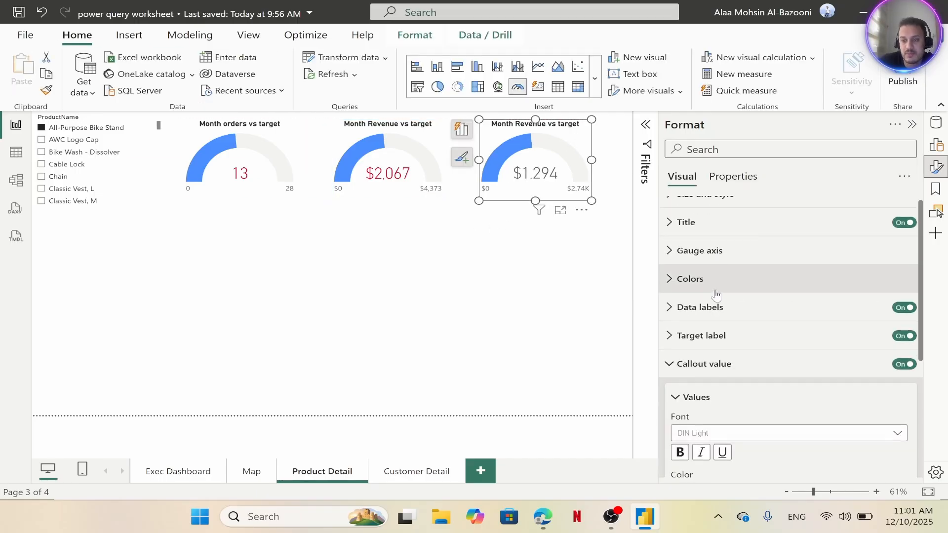
scroll(764, 261, down, 2)
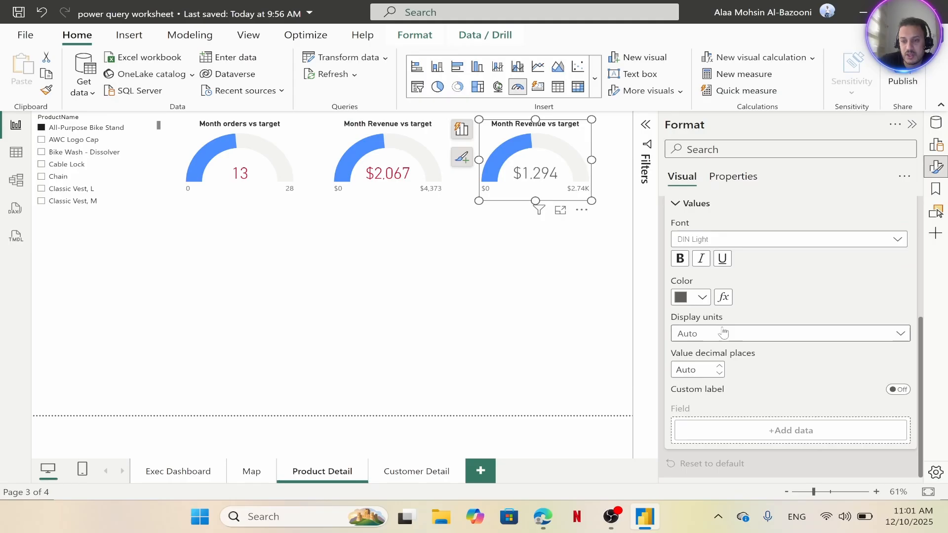
click(724, 300)
click(237, 167)
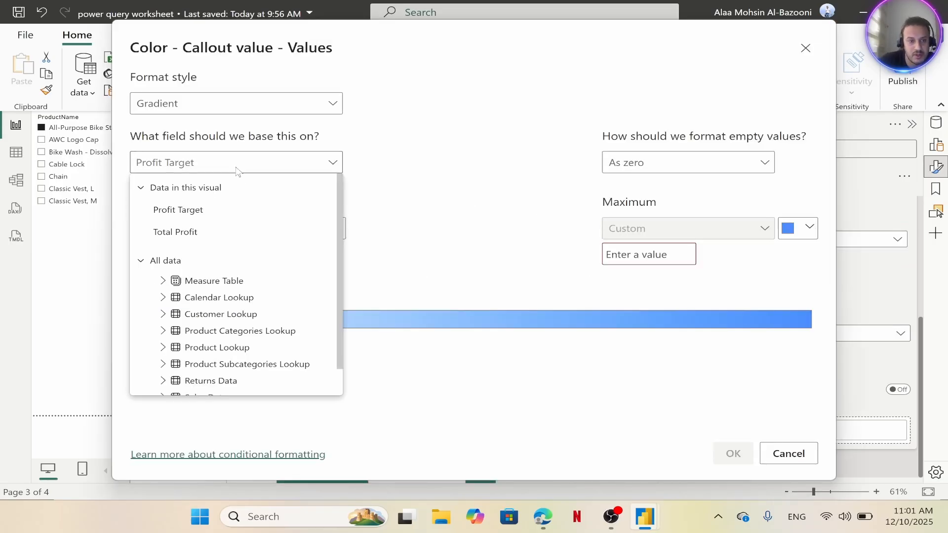
text(ga)
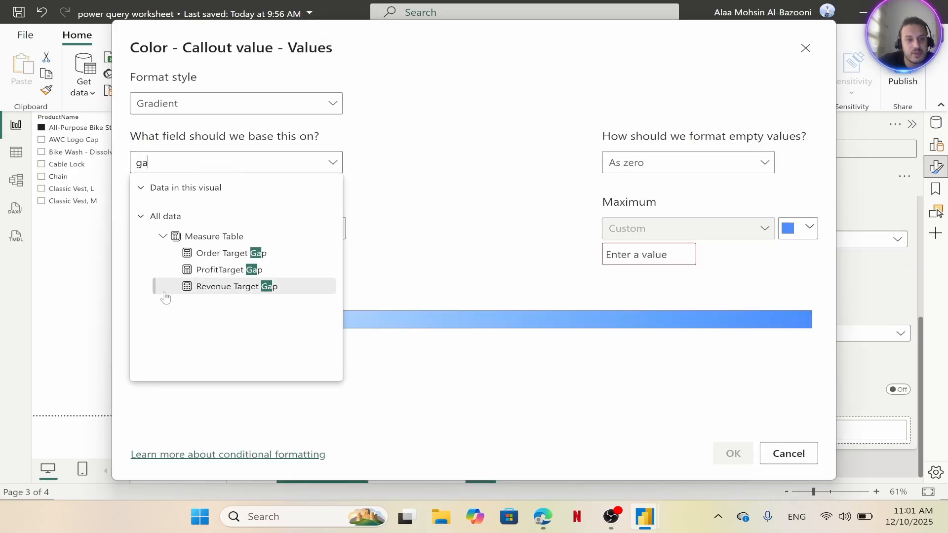
click(234, 272)
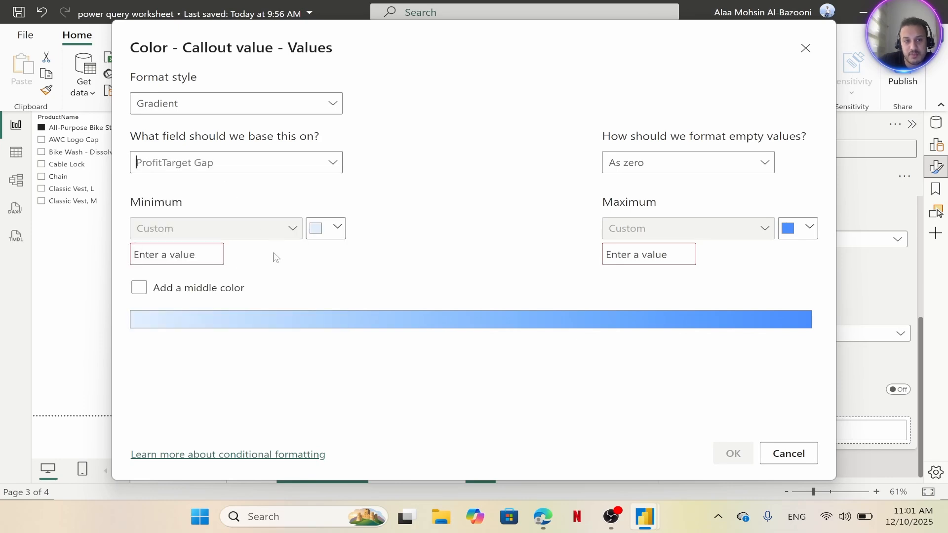
click(182, 101)
click(147, 148)
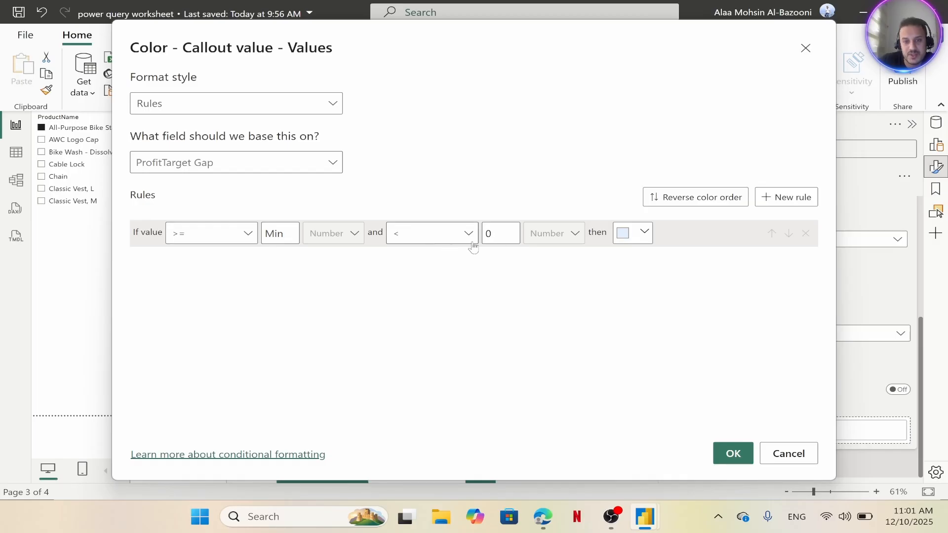
Set the color of the profit gauge's first rule, for values below 0, to red #EC0000
click(646, 232)
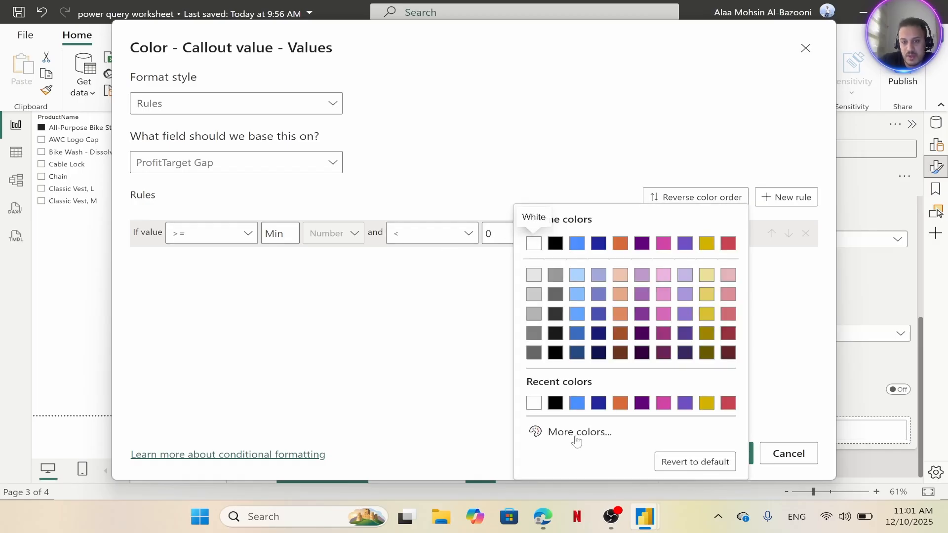
click(576, 440)
drag(645, 391, 732, 391)
click(728, 231)
drag(734, 236, 746, 241)
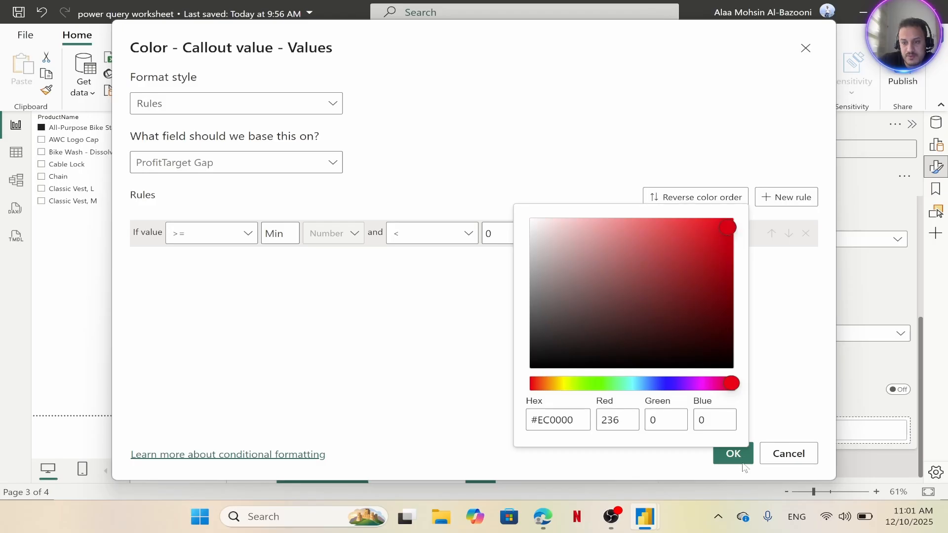
click(460, 362)
Add a second rule to the profit gauge for values greater than or equal to 0 and less than or equal to Max
click(769, 199)
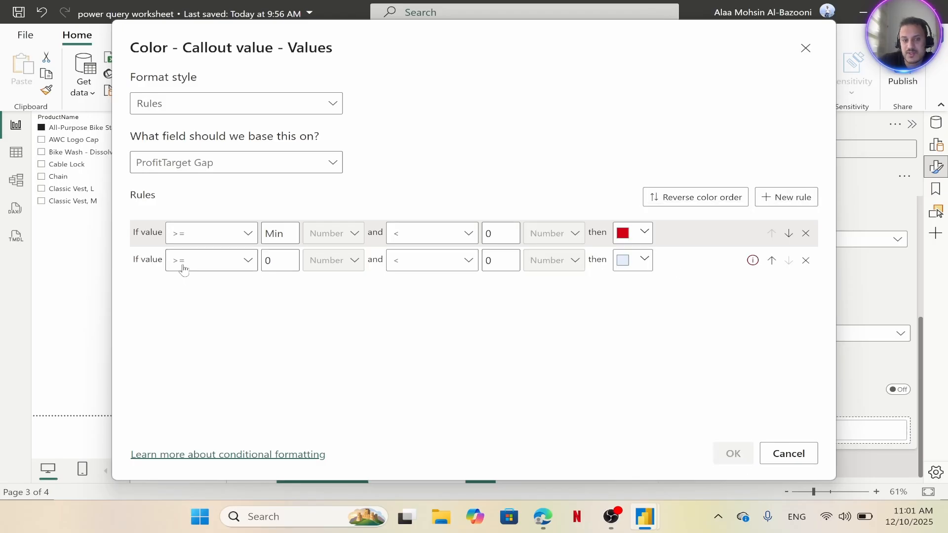
click(434, 266)
click(402, 302)
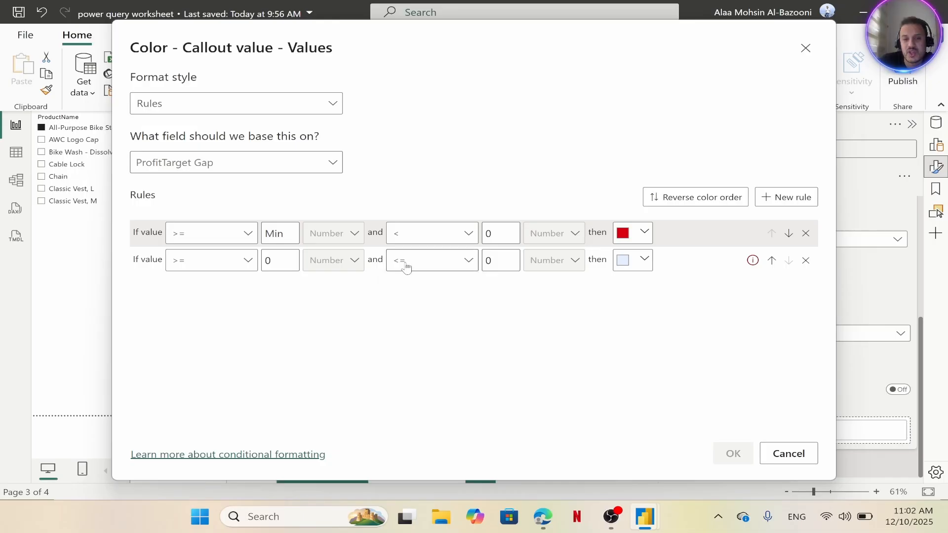
click(500, 260)
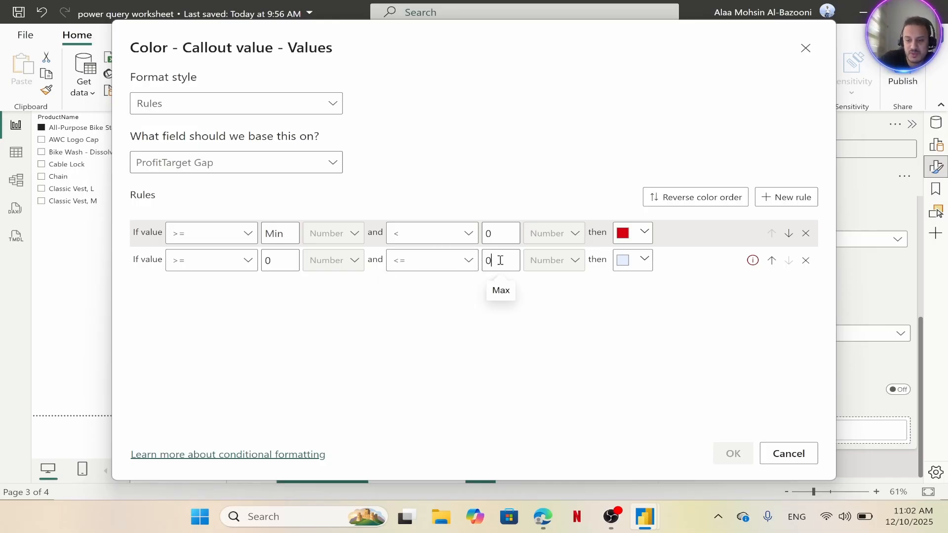
key(BackSpace)
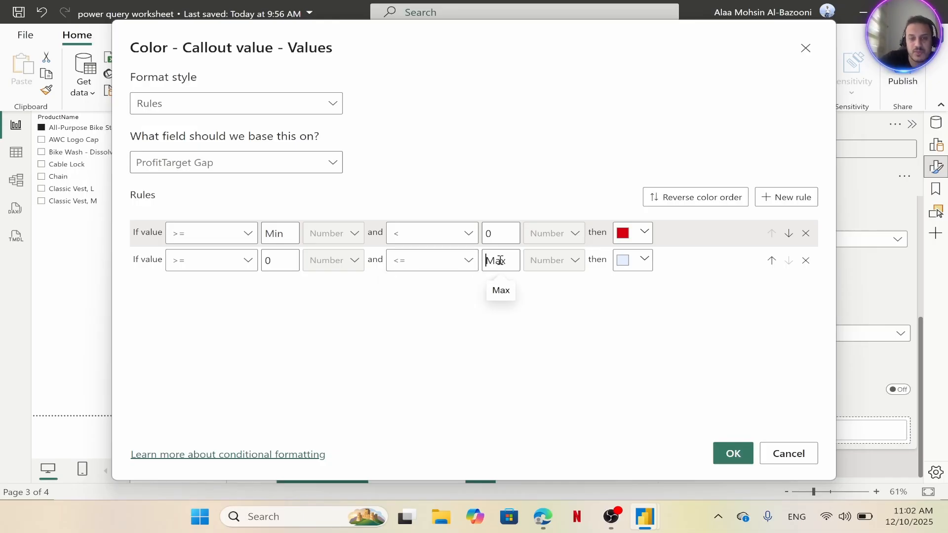
Set the second rule's color to violet #5700F8 and apply the conditional formatting to the profit gauge
click(651, 261)
click(581, 248)
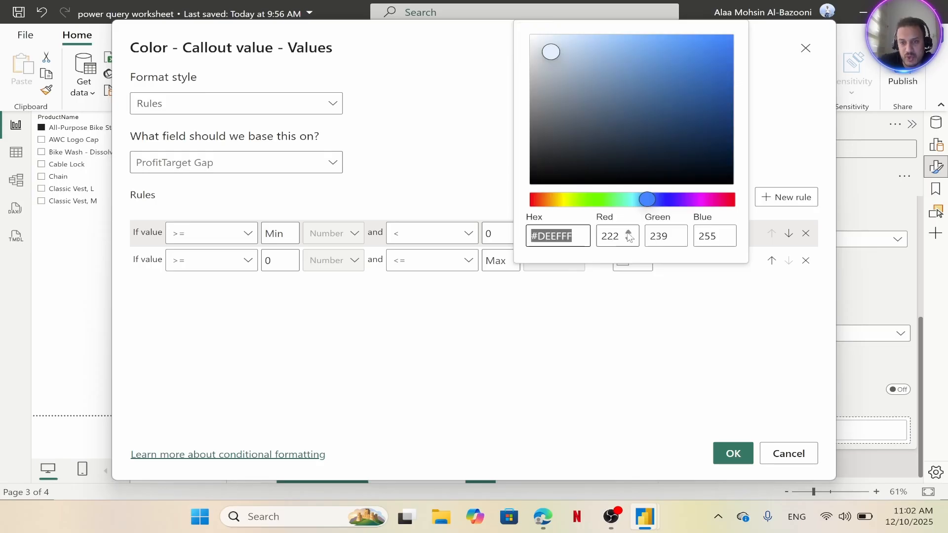
drag(651, 202, 669, 203)
drag(718, 67, 739, 43)
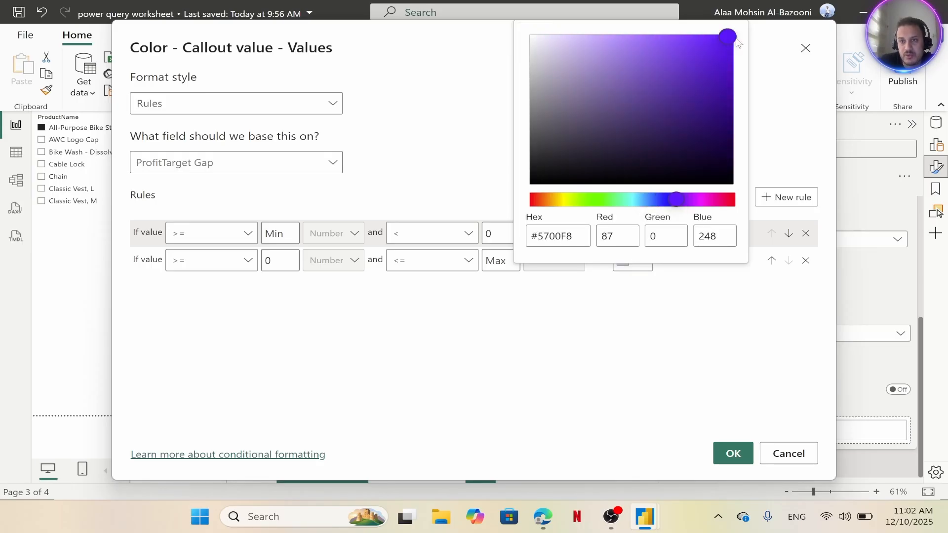
click(732, 450)
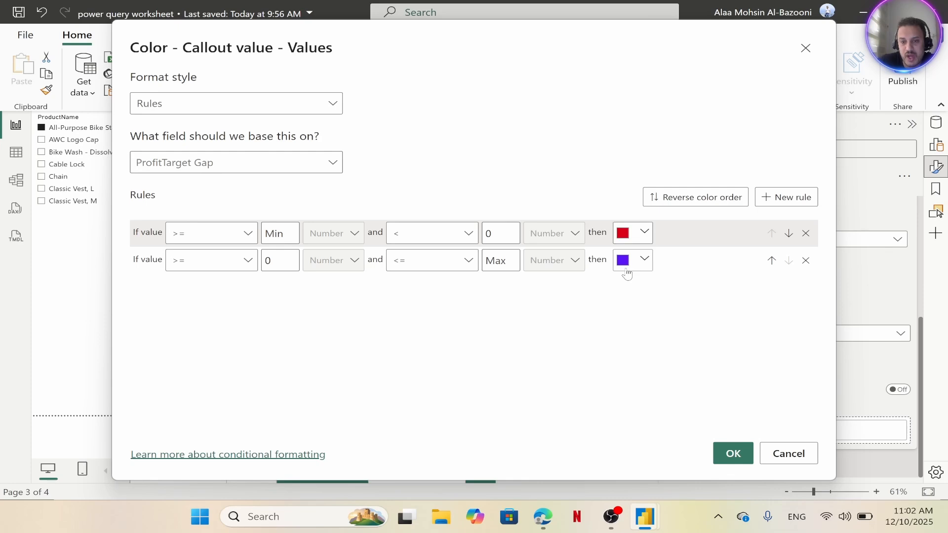
click(733, 453)
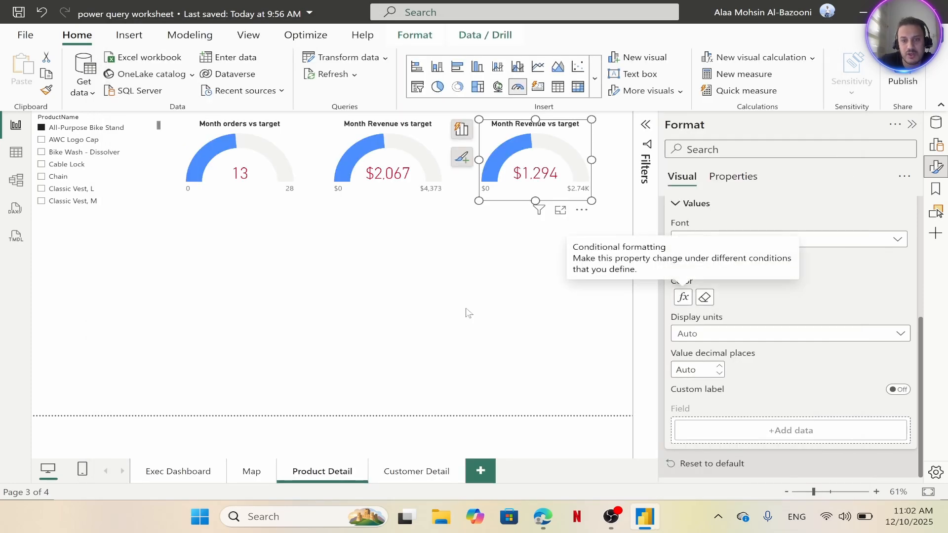
Check all three gauges' callout colors by switching the ProductName slicer between AWC Logo Cap, Bike Wash - Dissolver, Cable Lock and All-Purpose Bike Stand
click(467, 253)
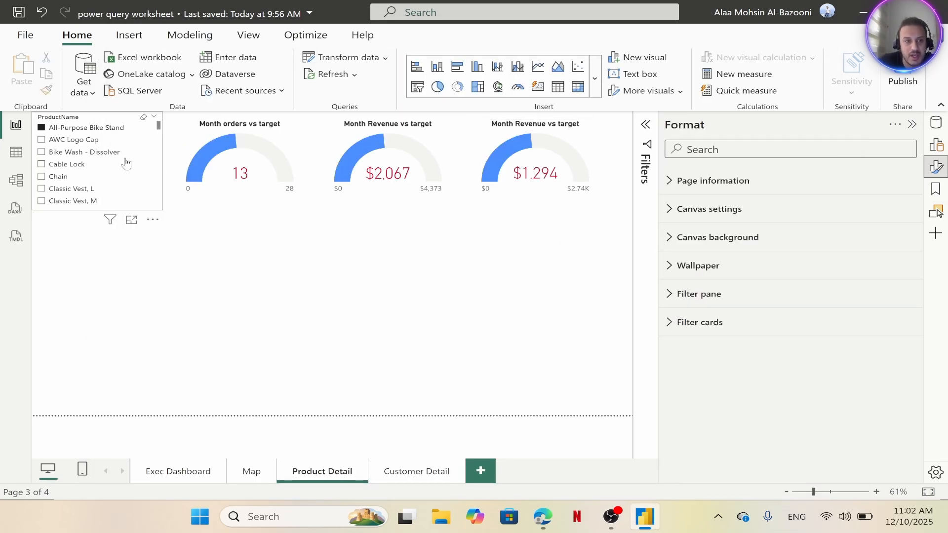
click(41, 141)
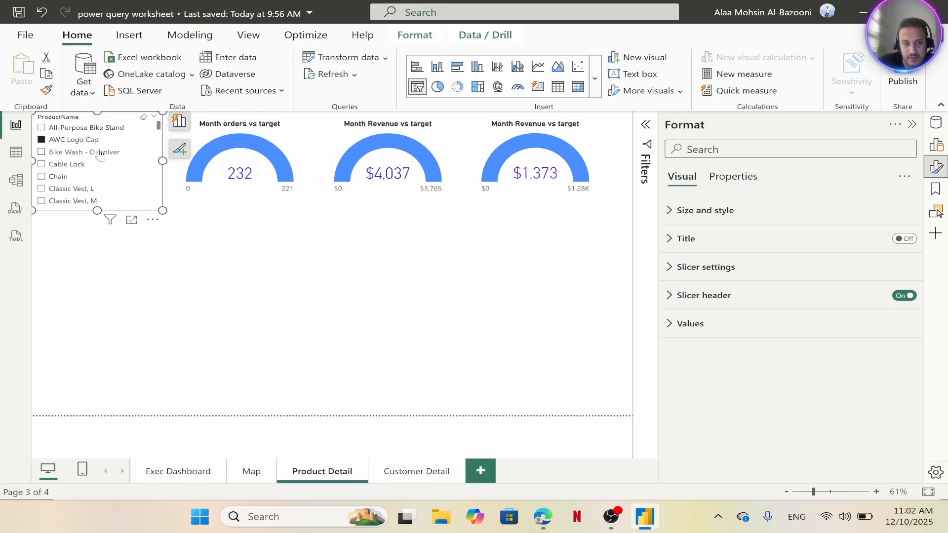
click(56, 153)
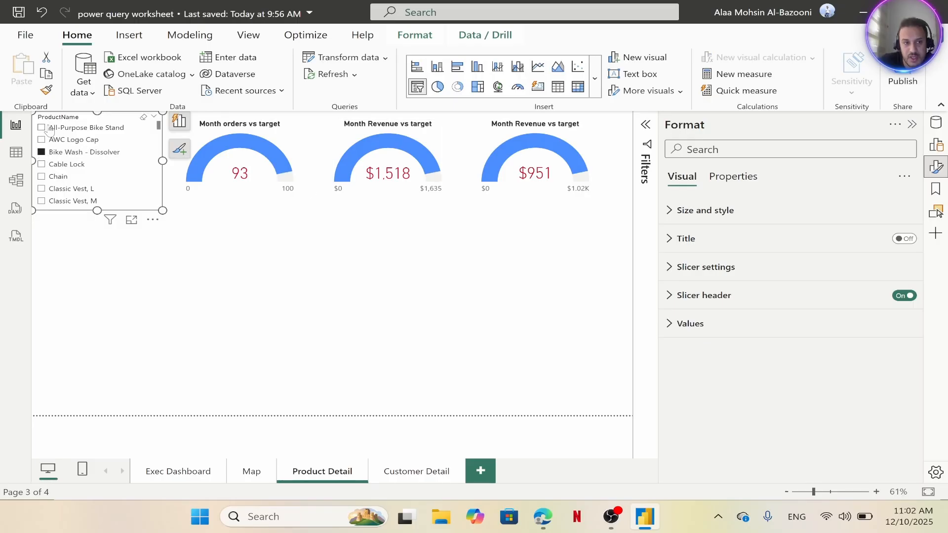
click(44, 128)
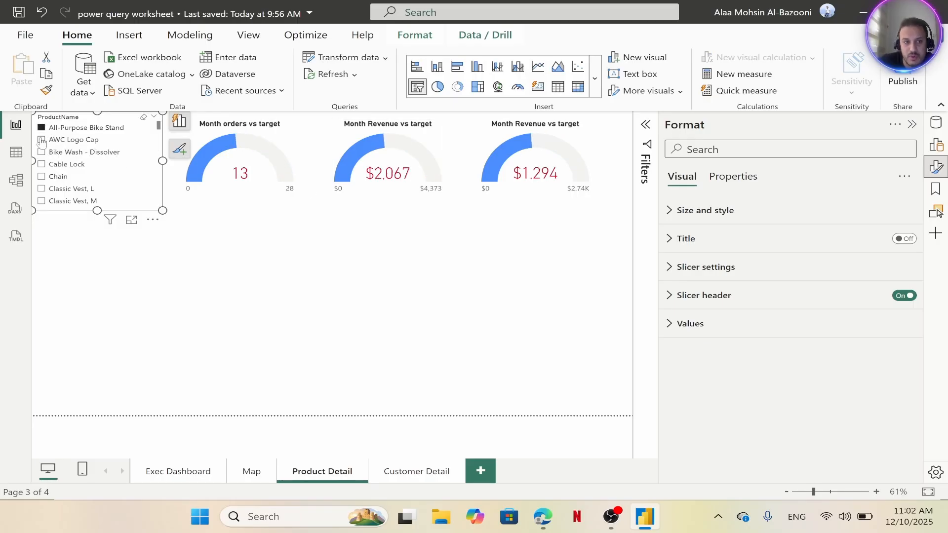
click(42, 141)
click(42, 152)
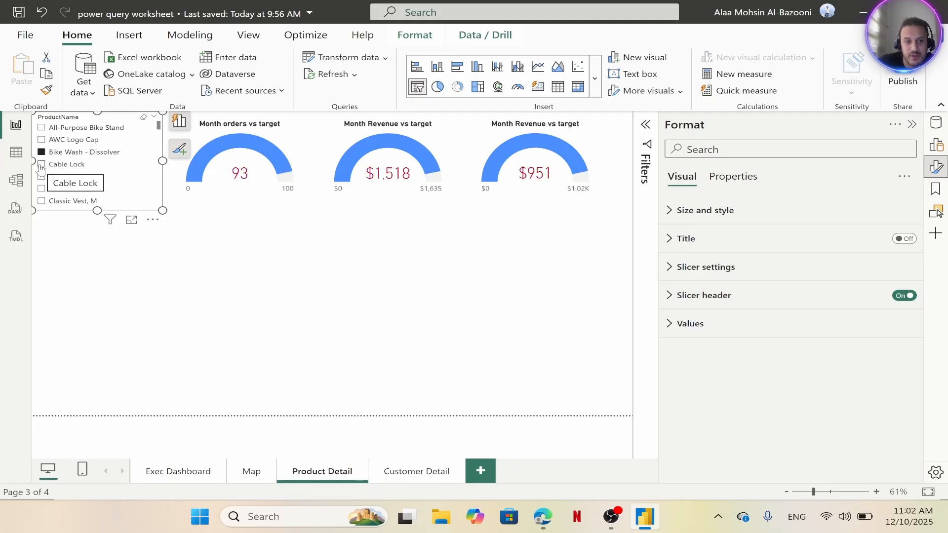
click(41, 165)
click(42, 141)
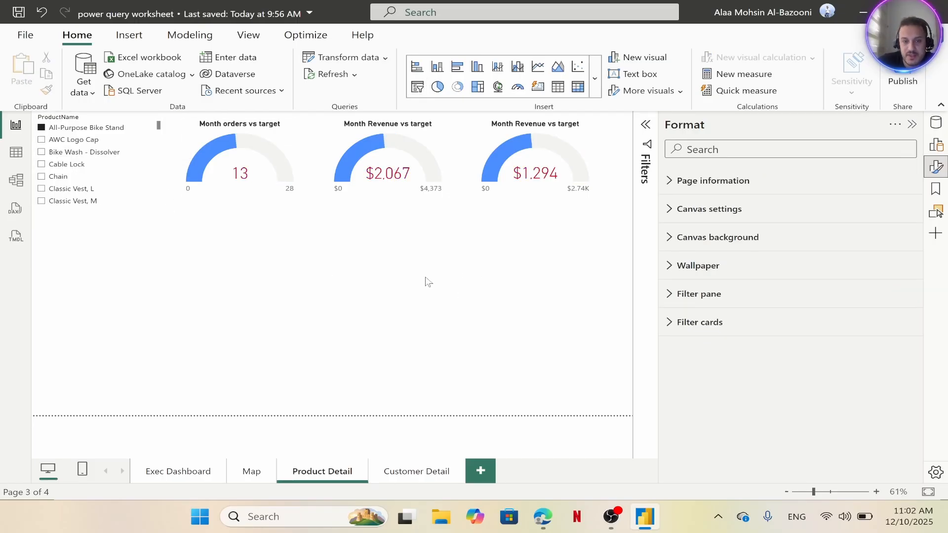
Copy the Weekly Customers line chart from the Customer Detail page to the Product Detail page and place it below the gauges
click(136, 39)
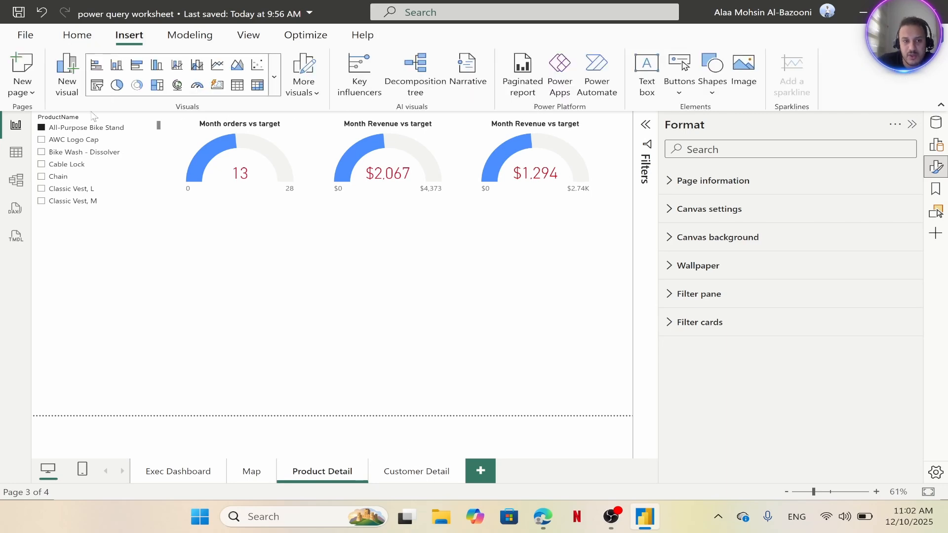
click(405, 473)
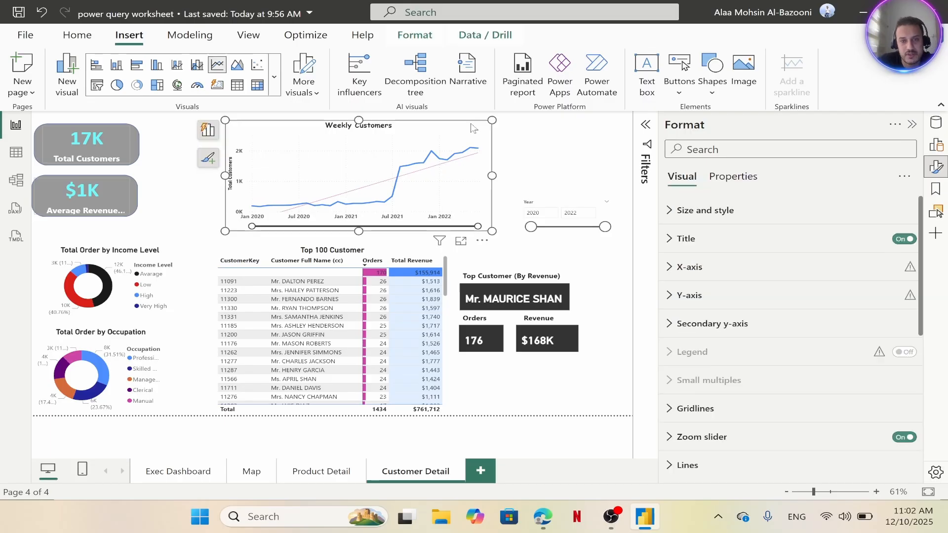
click(471, 128)
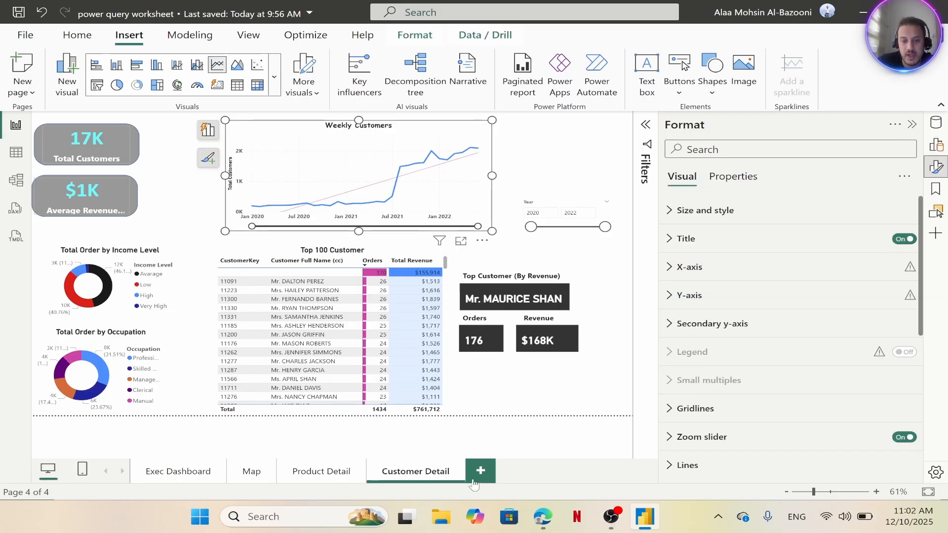
click(336, 473)
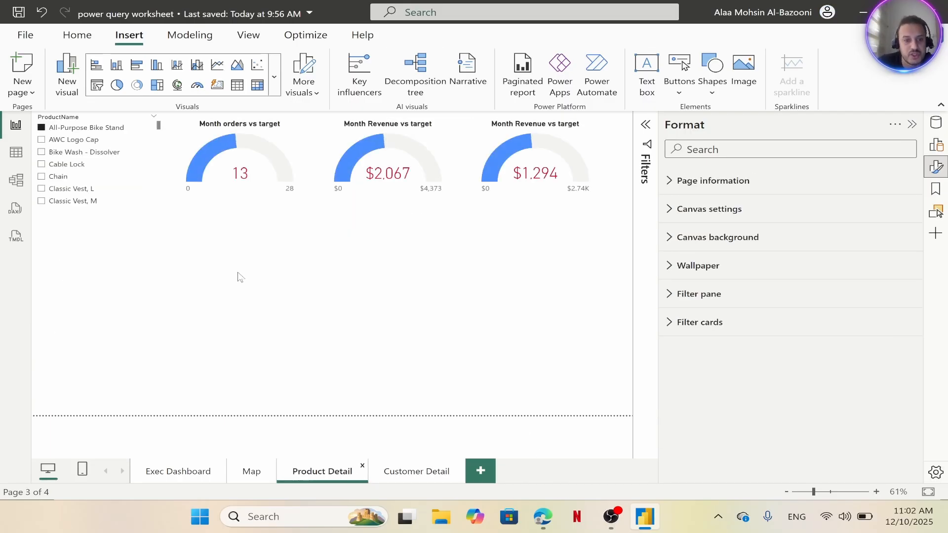
key(ctrl+v)
drag(332, 165, 337, 293)
Select Classic Vest, M in the ProductName slicer and slightly reduce the slicer's height
click(133, 203)
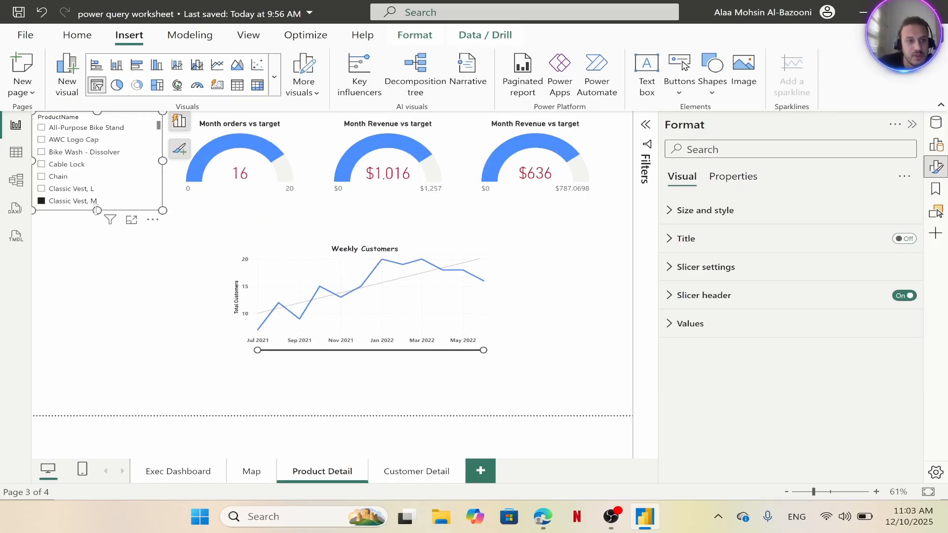
drag(97, 210, 113, 207)
Widen the Weekly Customers chart across the page, reduce its height and move it up just beneath the slicer and gauges
click(496, 302)
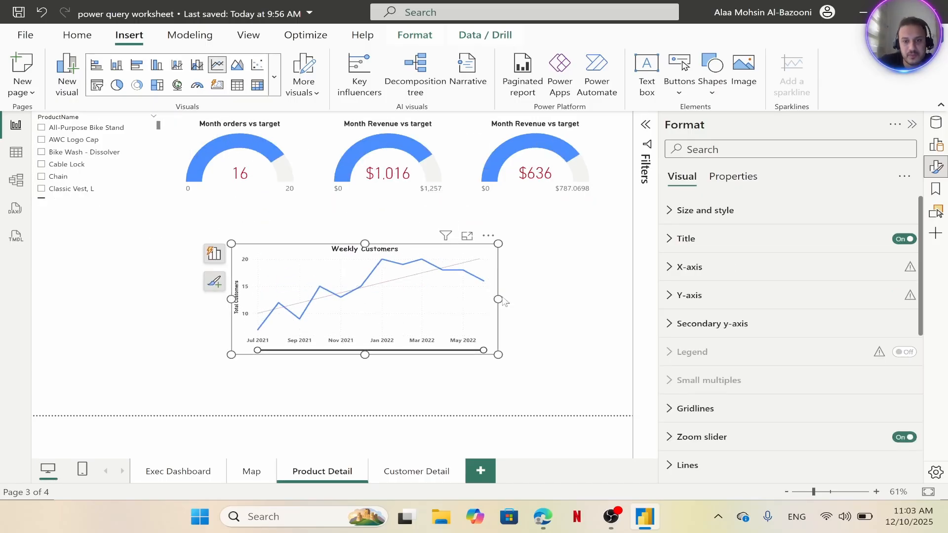
drag(504, 302, 593, 289)
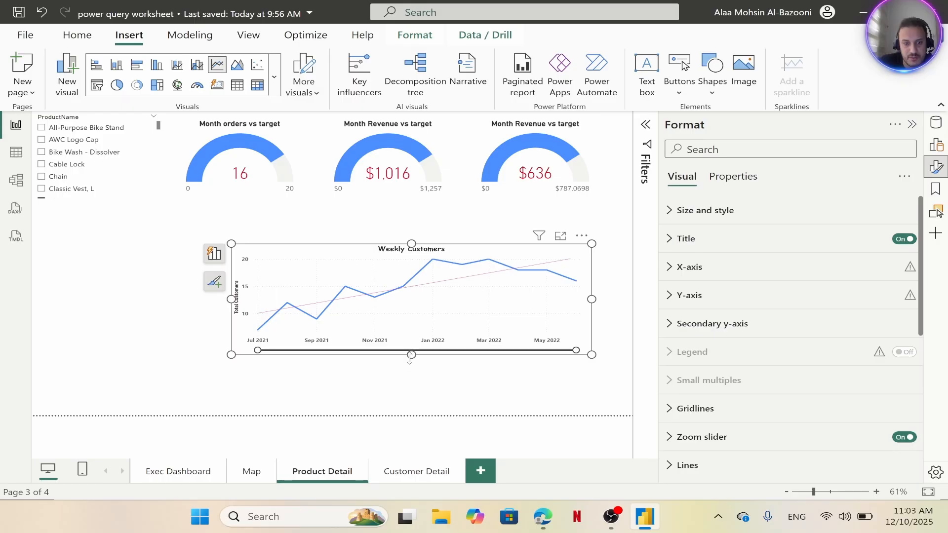
drag(412, 354, 411, 334)
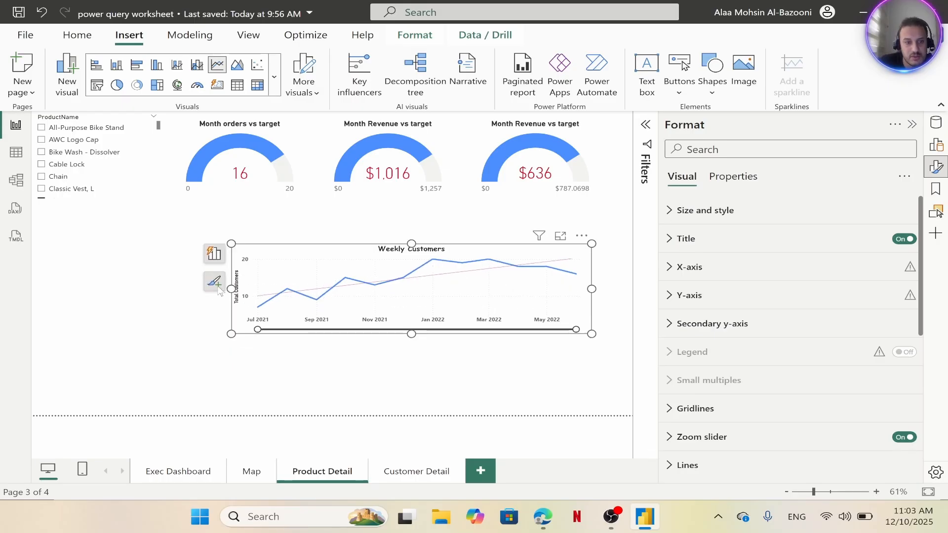
drag(232, 289, 51, 256)
drag(214, 252, 224, 223)
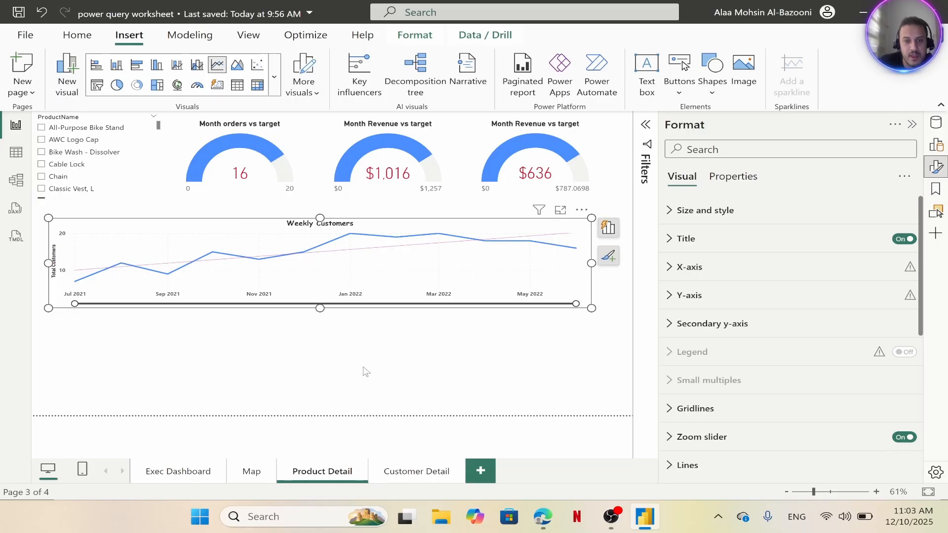
click(400, 367)
Change the pasted line chart's title to Weekly Product
click(321, 221)
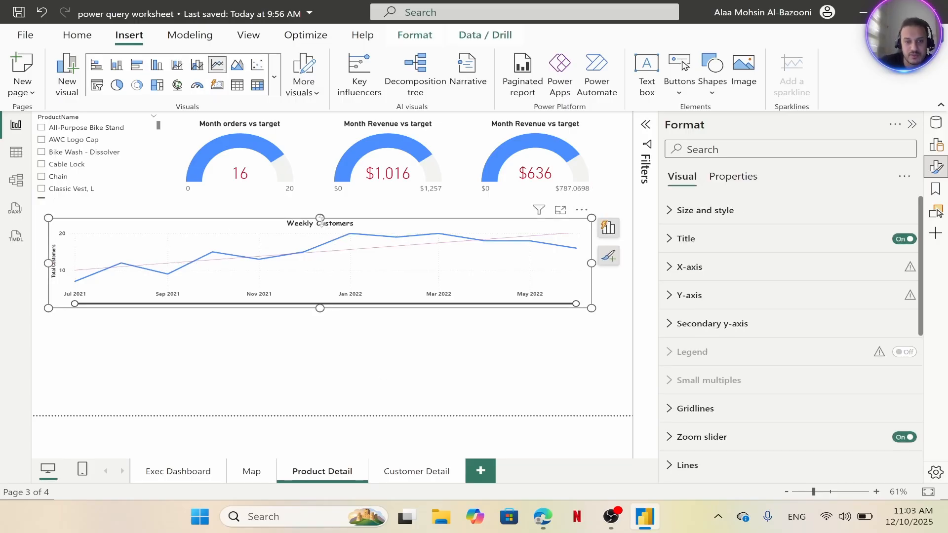
click(716, 240)
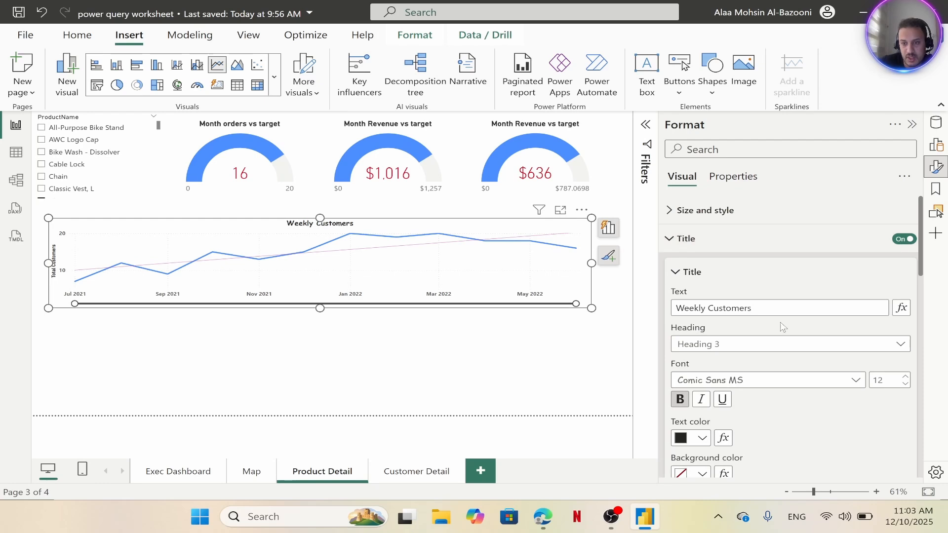
drag(771, 308, 708, 308)
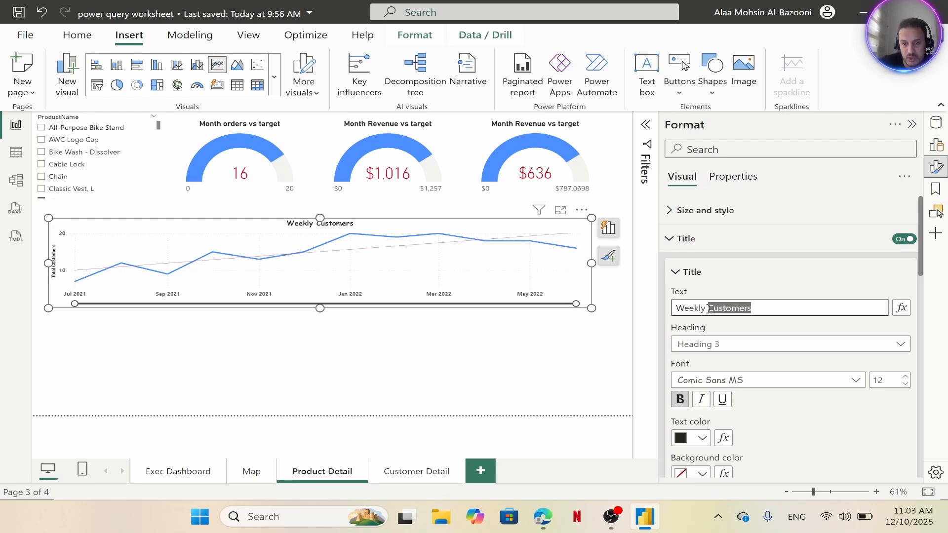
text(Pr)
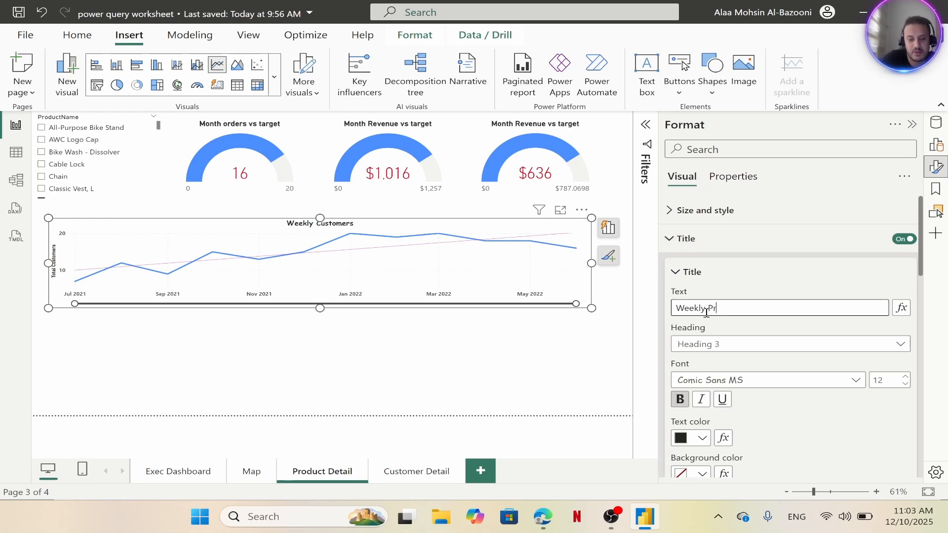
text(oduct)
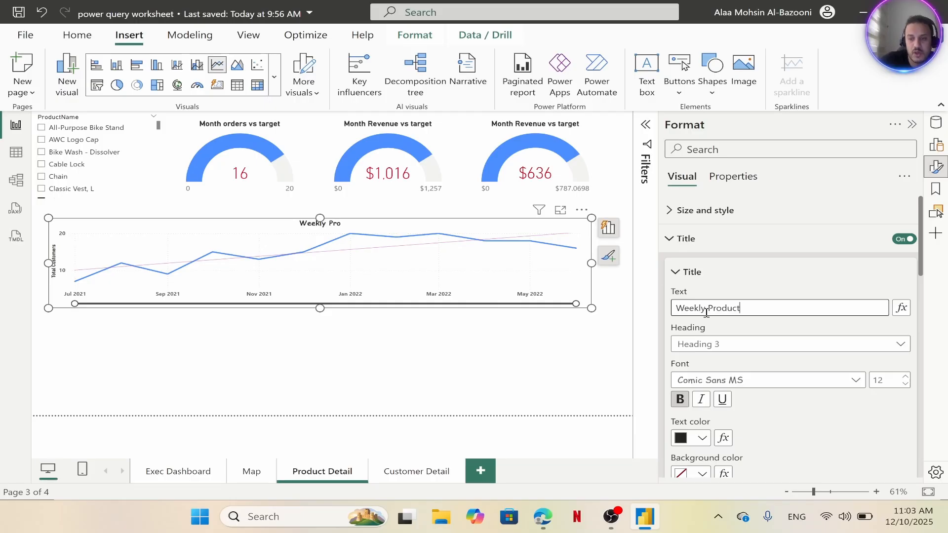
scroll(711, 407, down, 3)
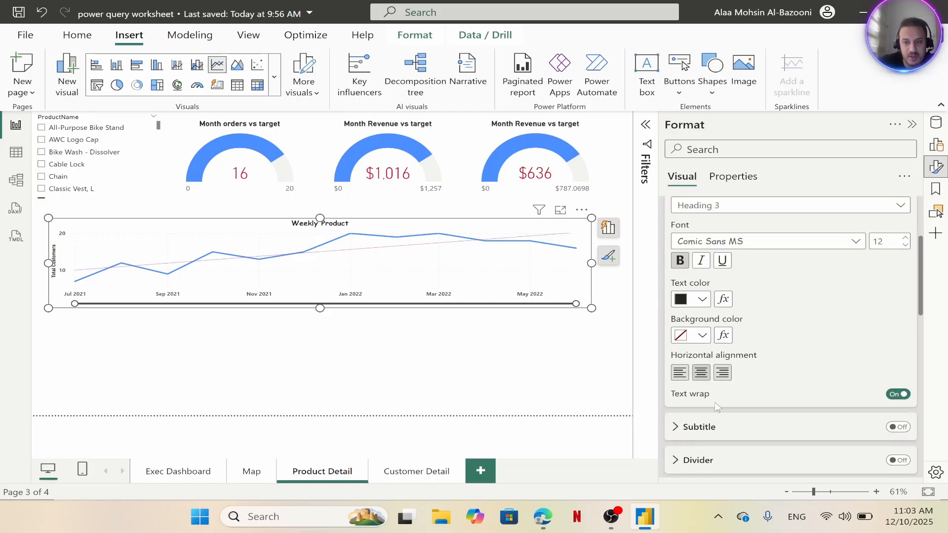
click(508, 365)
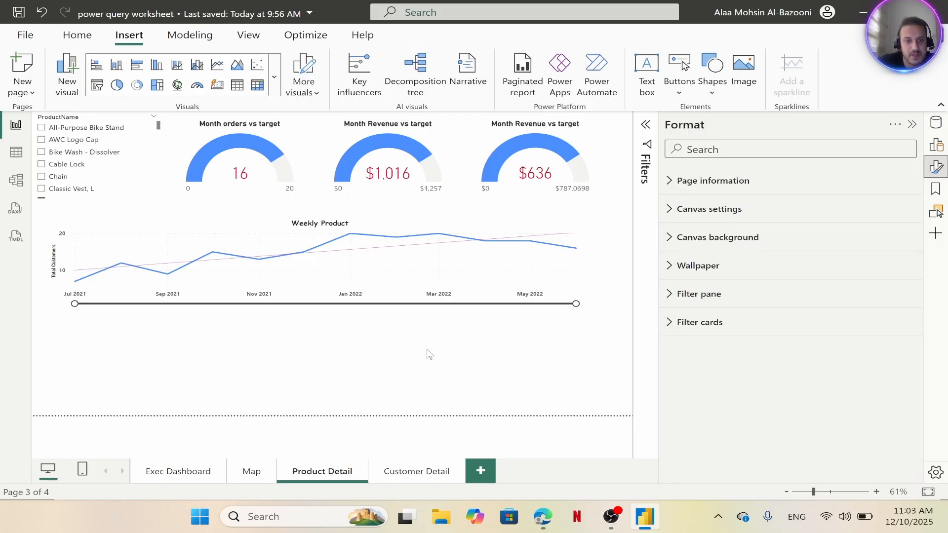
Replace Total Customers with the Total Profit measure on the Weekly Product chart's Y-axis
click(522, 231)
click(609, 228)
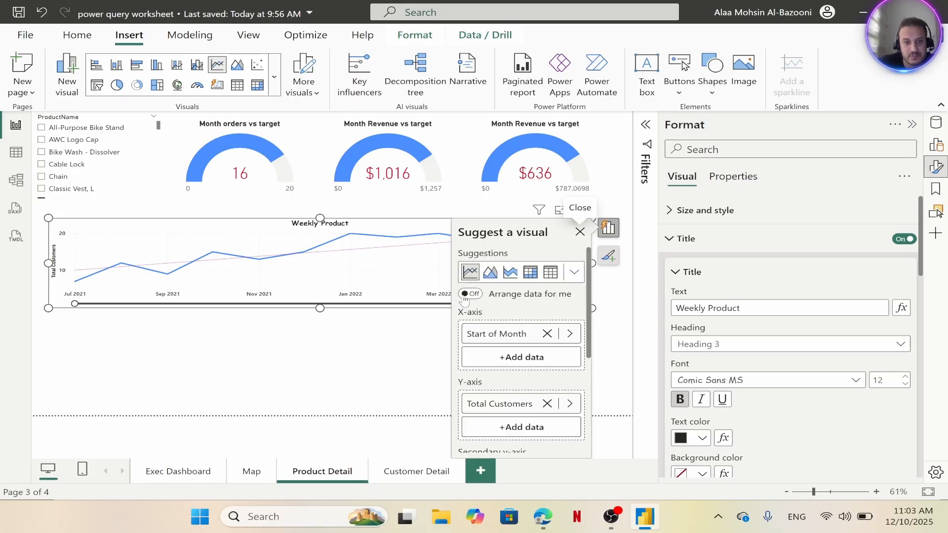
scroll(483, 328, down, 2)
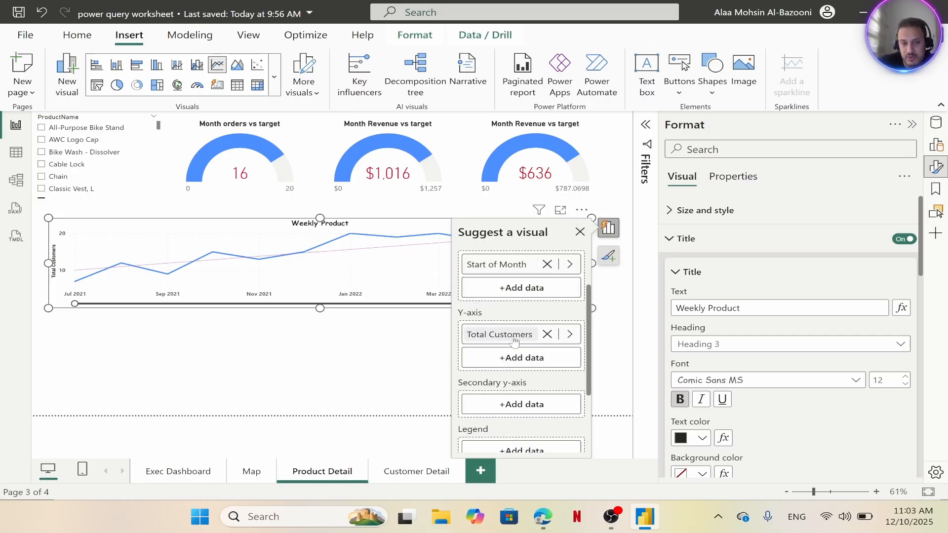
click(547, 334)
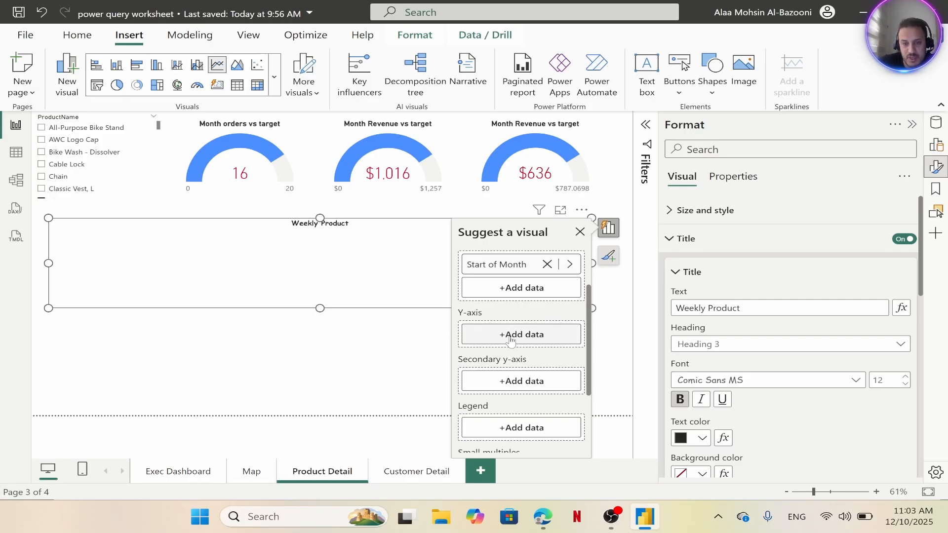
click(513, 338)
text(total pr)
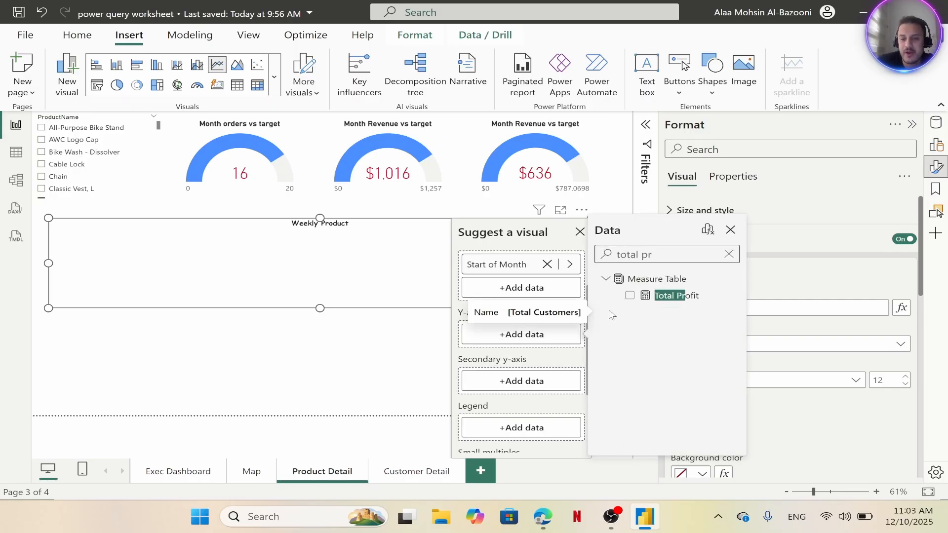
click(629, 296)
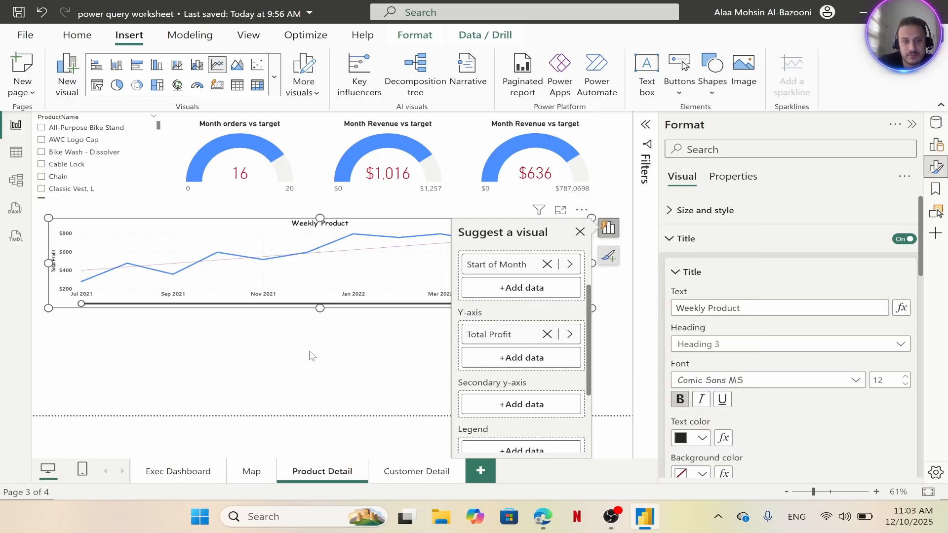
click(579, 231)
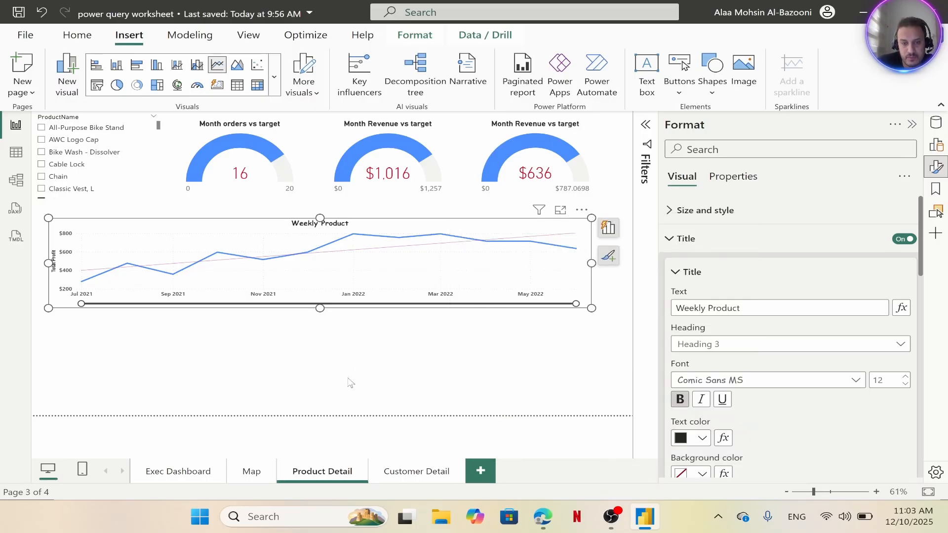
click(346, 383)
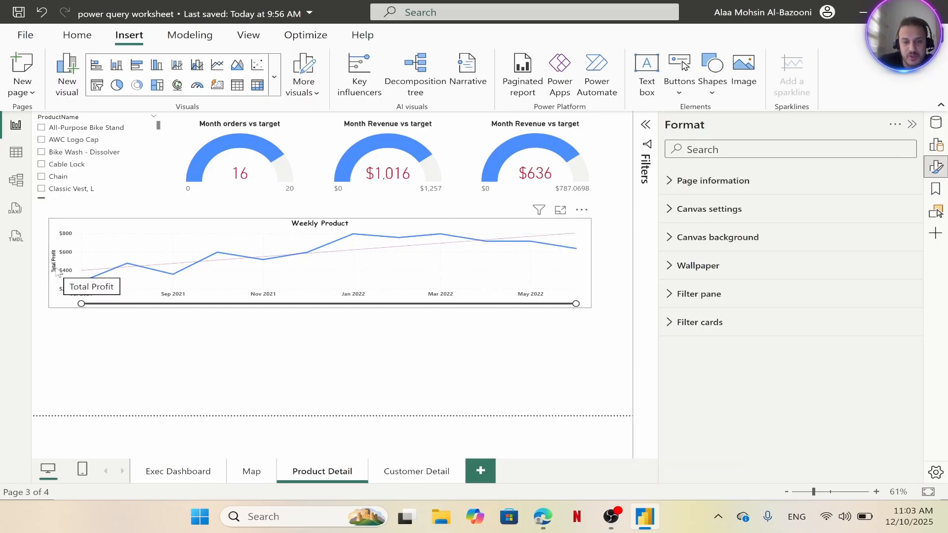
Try area chart types on the Weekly Product visual
click(513, 226)
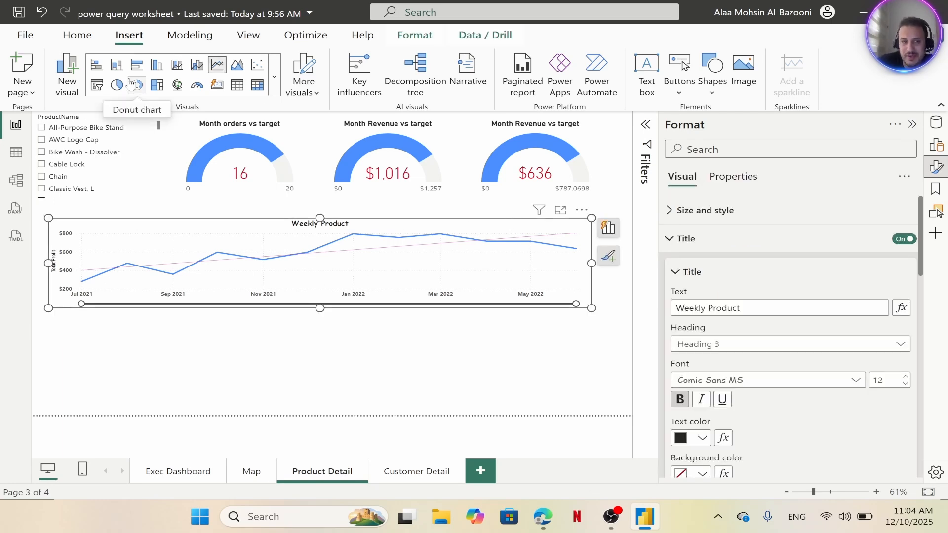
click(607, 228)
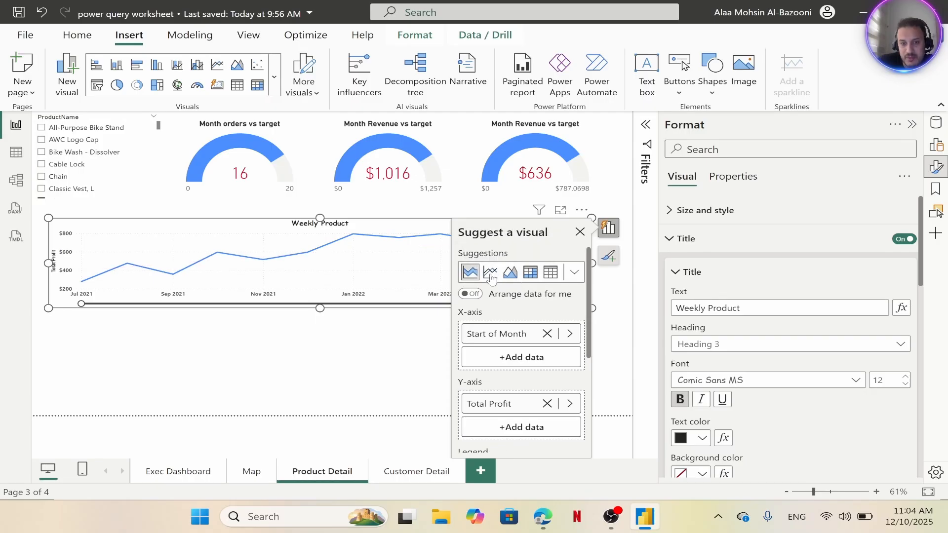
click(491, 274)
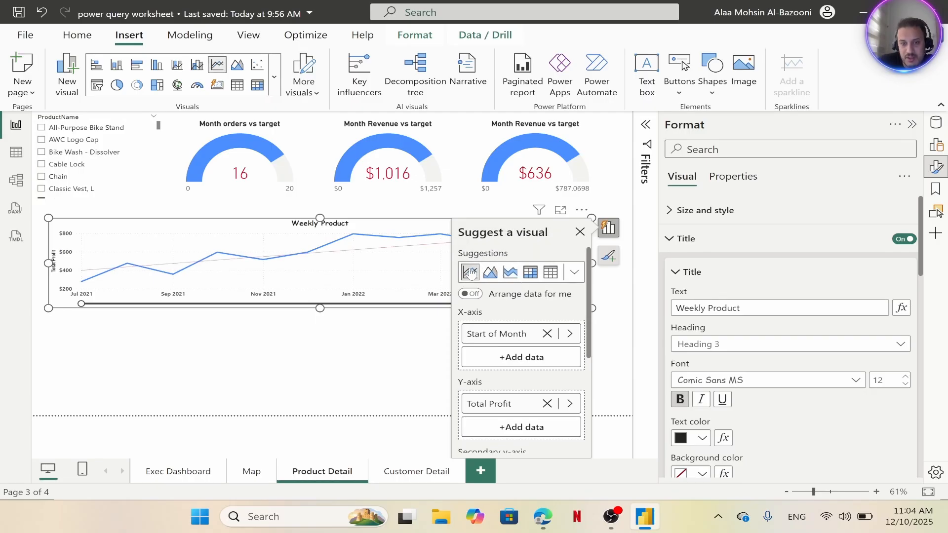
click(521, 212)
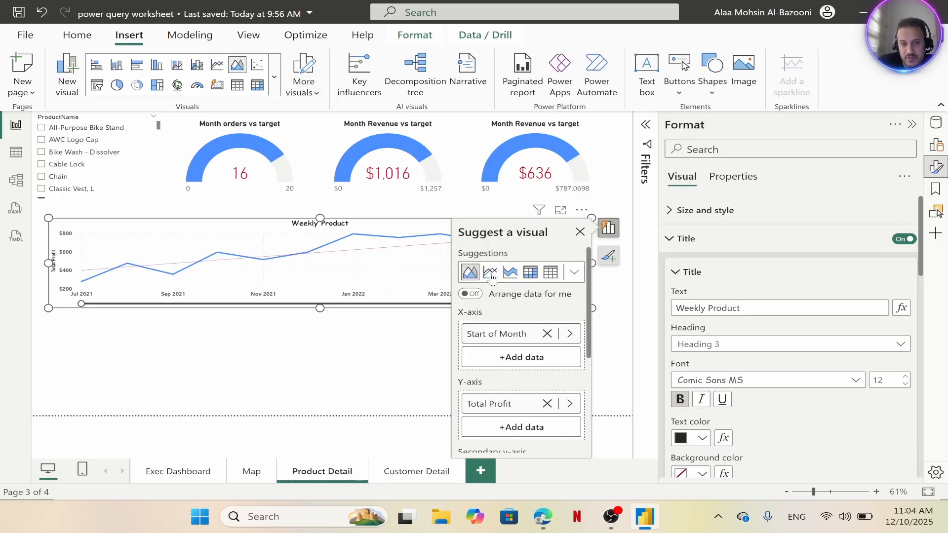
click(523, 225)
Turn on the shade area and remove the trend line on the Weekly Product chart
scroll(716, 272, down, 2)
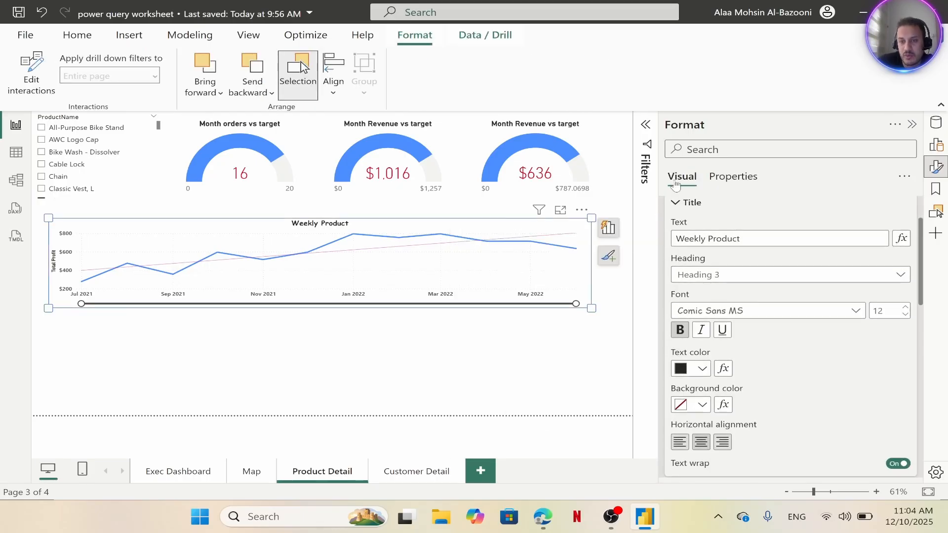
click(685, 207)
scroll(711, 321, down, 5)
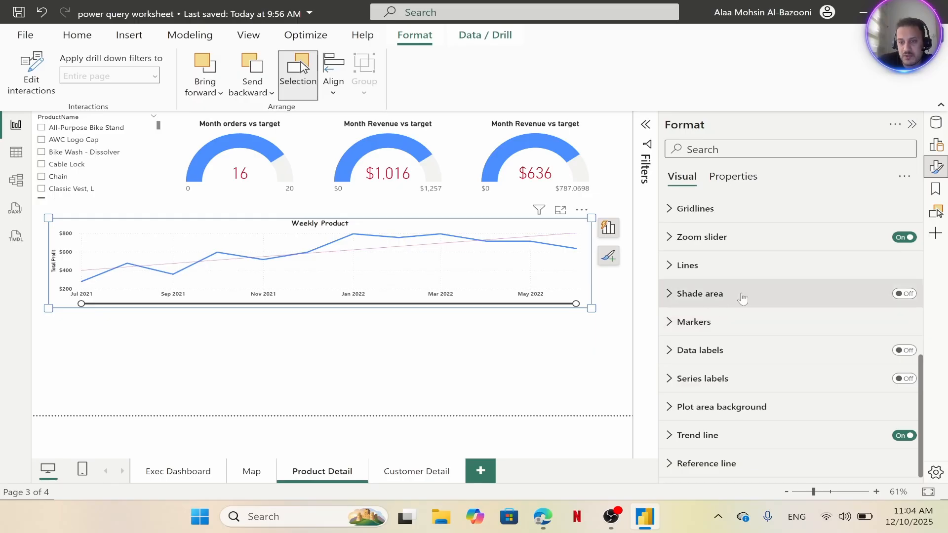
click(905, 294)
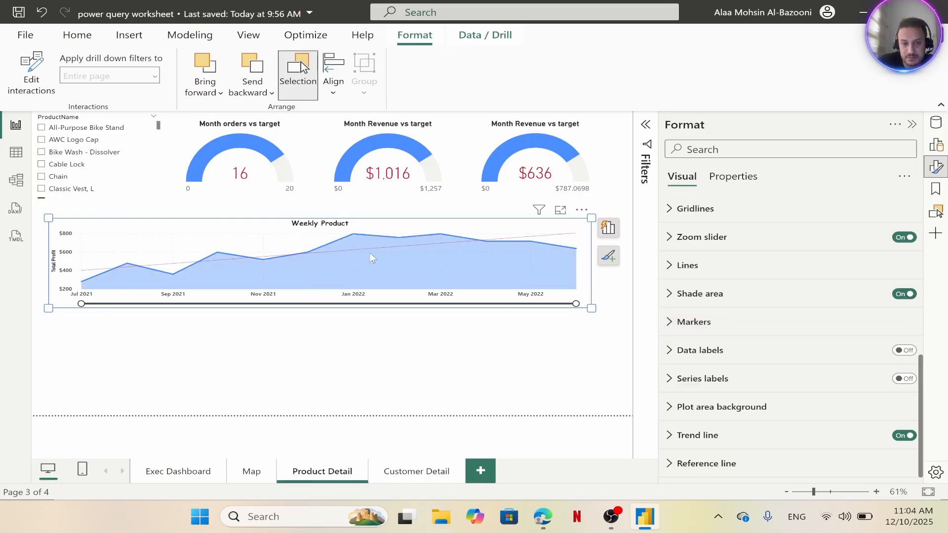
click(608, 252)
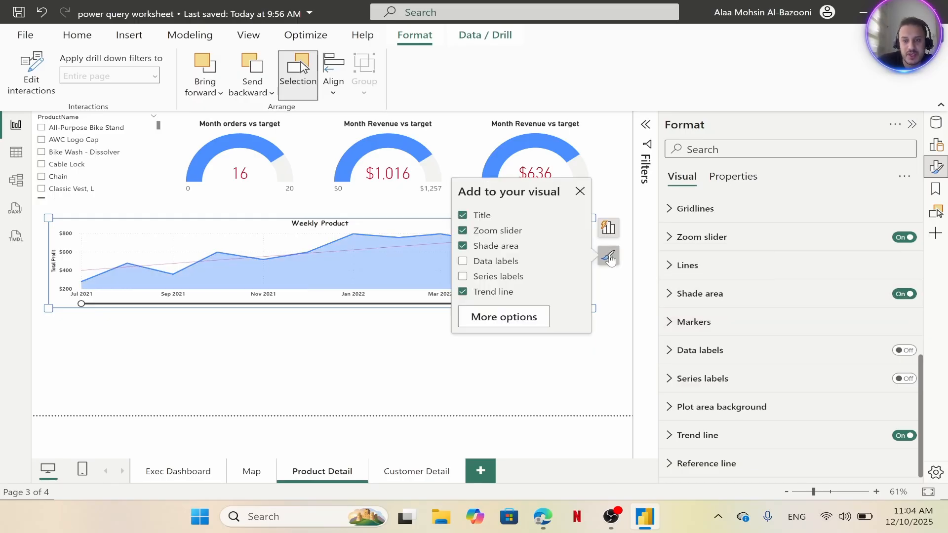
click(463, 290)
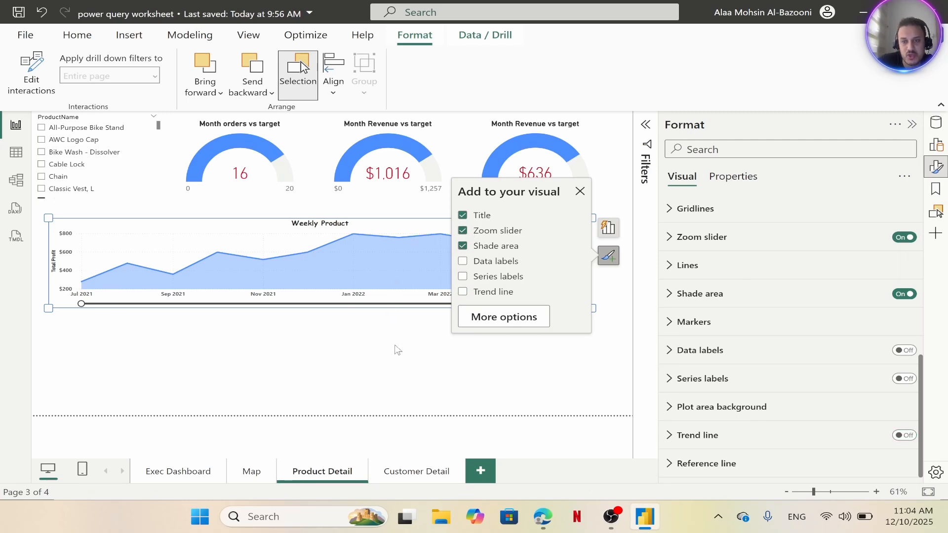
click(397, 350)
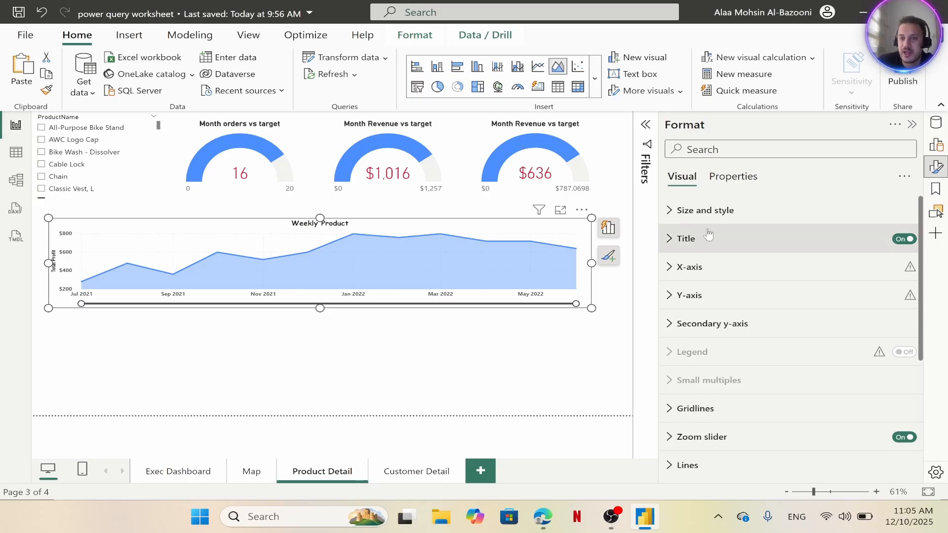
Set the Weekly Product profit chart's line color to purple #D30FFF with 25% transparency
scroll(708, 237, down, 3)
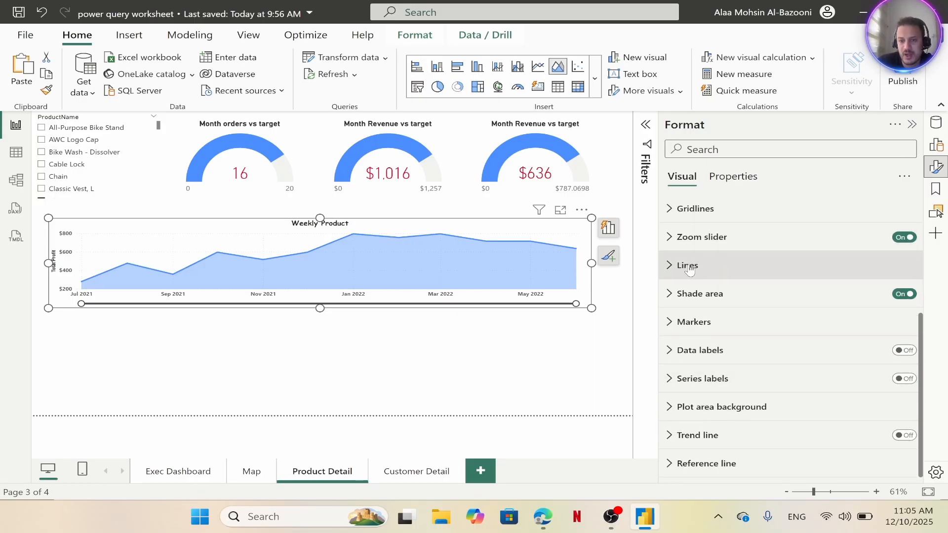
click(690, 269)
scroll(690, 269, down, 4)
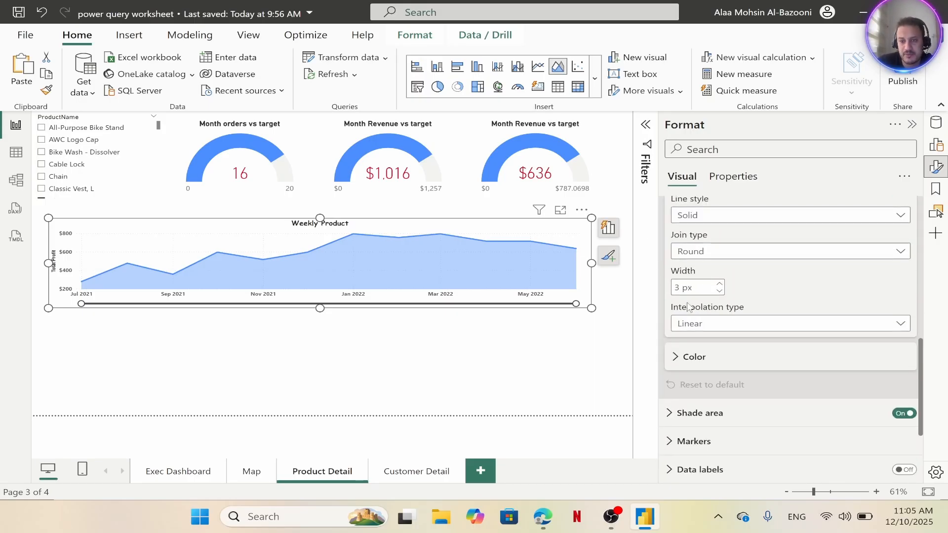
click(695, 356)
scroll(706, 338, down, 2)
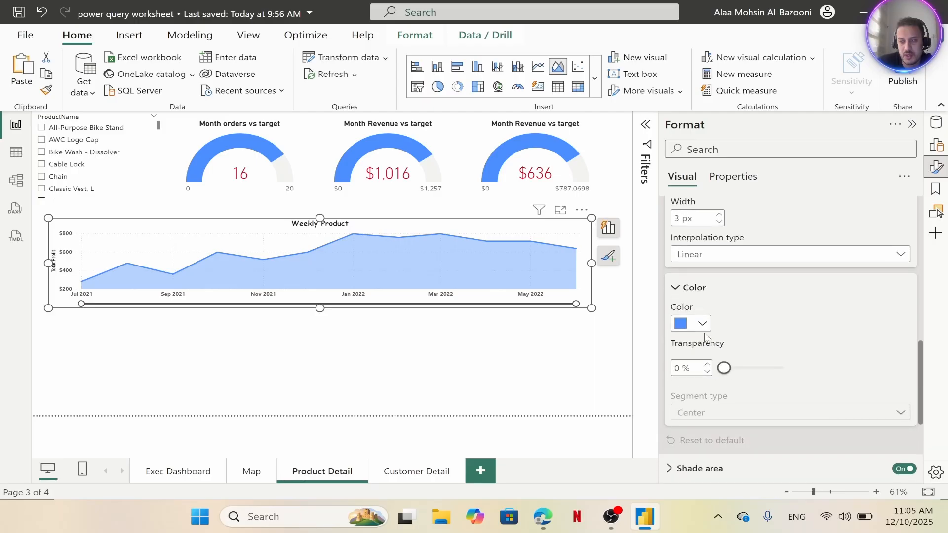
click(702, 324)
click(715, 292)
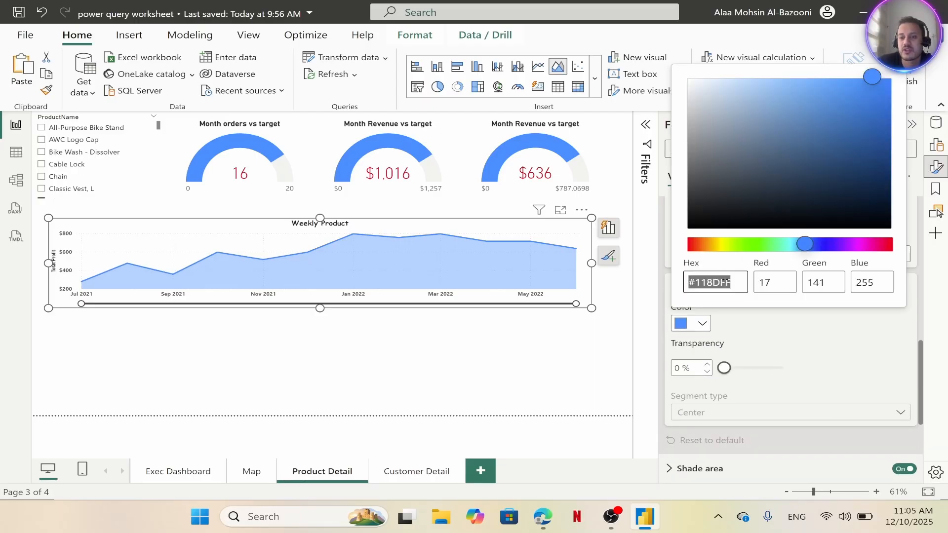
drag(718, 246, 843, 249)
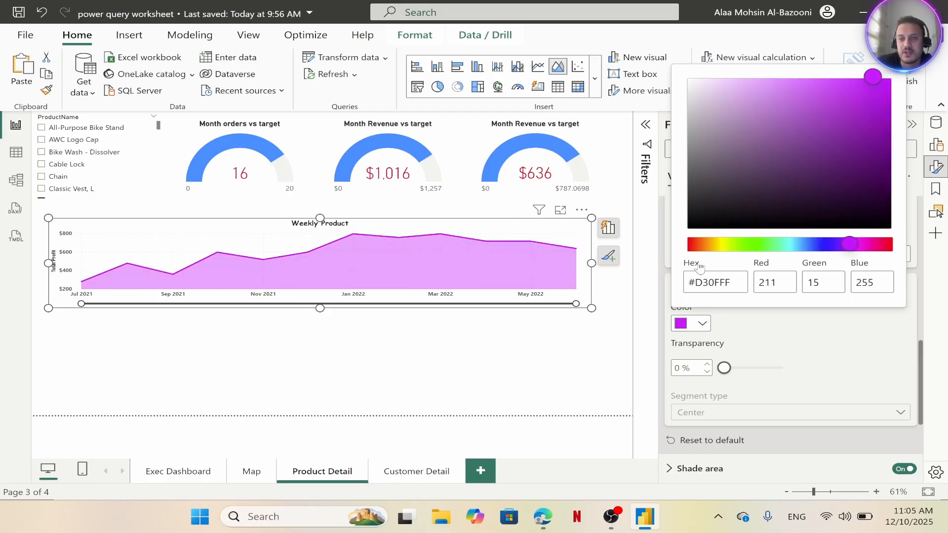
click(748, 357)
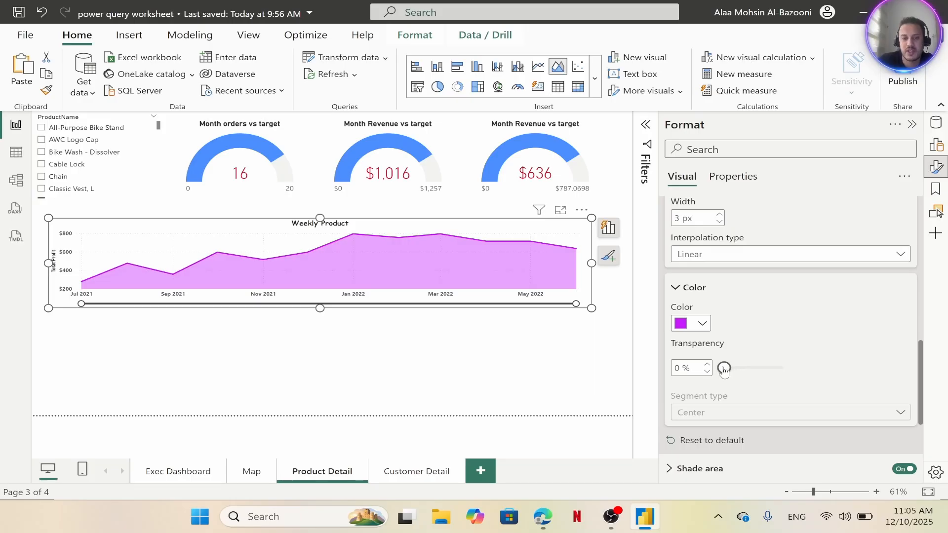
drag(724, 368, 739, 368)
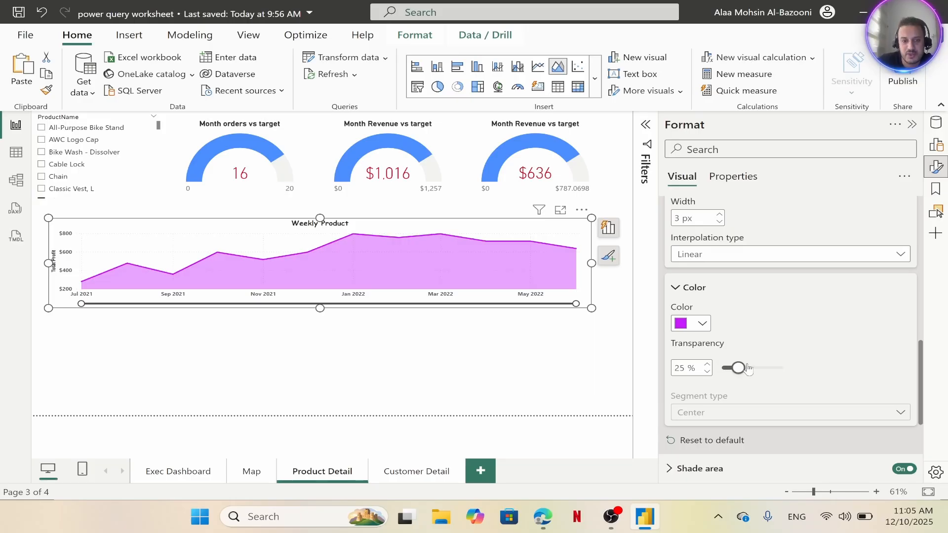
click(676, 288)
Try data labels on the Weekly Product profit chart
scroll(712, 318, down, 2)
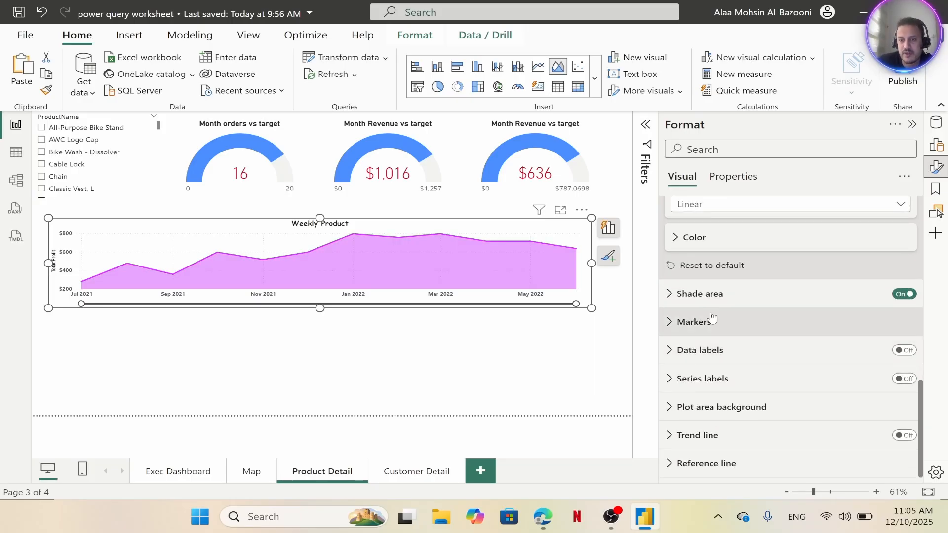
click(900, 351)
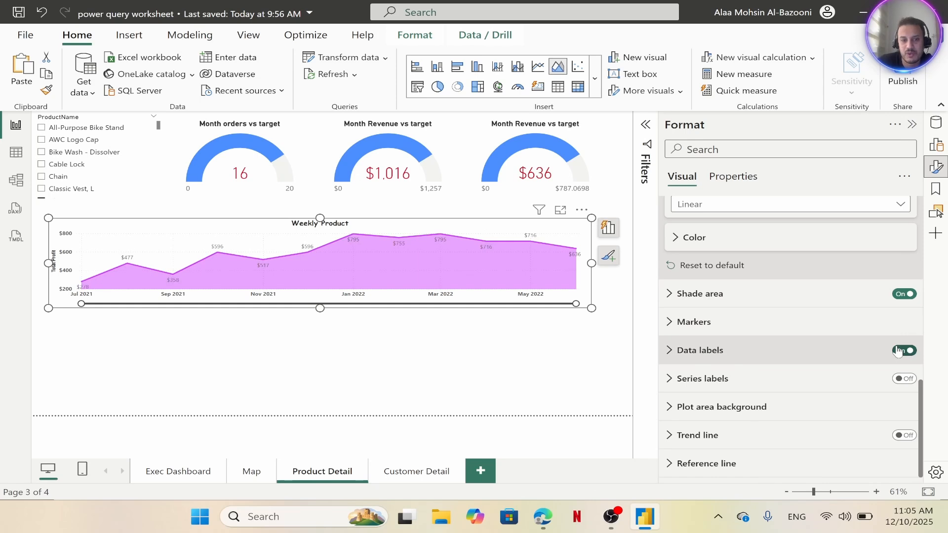
click(899, 351)
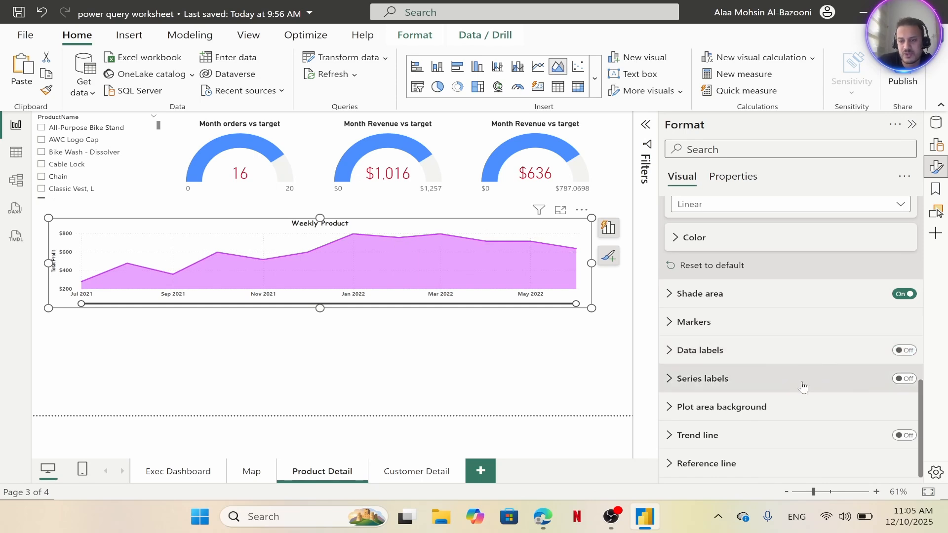
scroll(792, 382, up, 10)
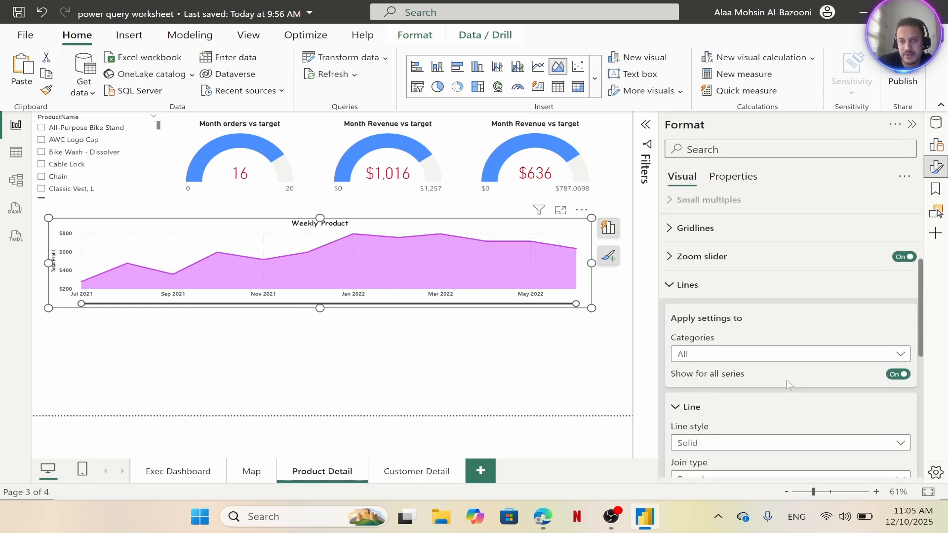
scroll(706, 328, down, 5)
scroll(716, 354, up, 3)
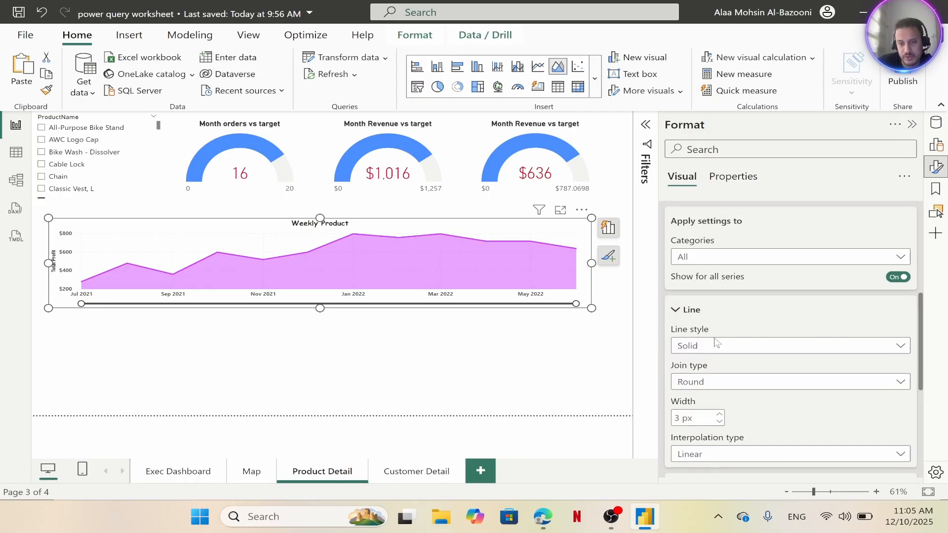
click(681, 311)
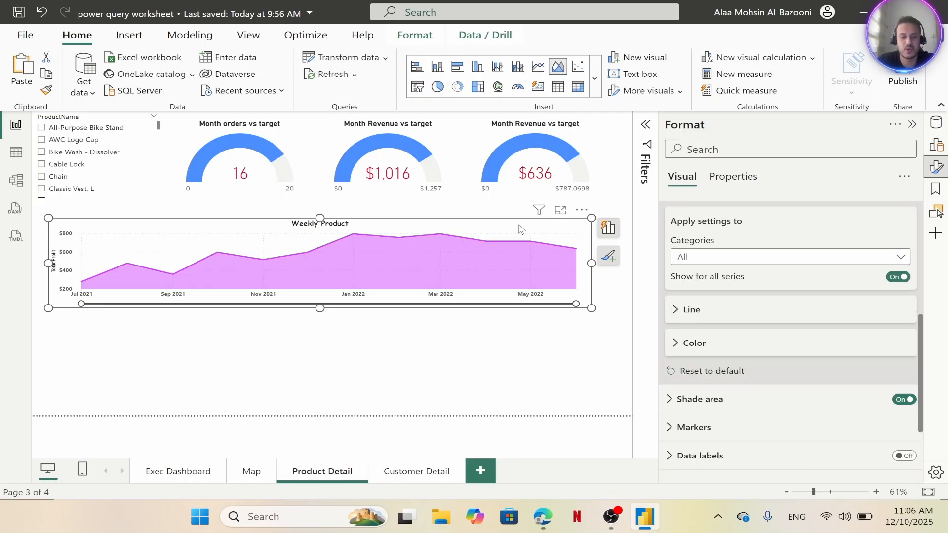
Paste a copy of the Weekly Product area chart and place it directly below the original
click(289, 352)
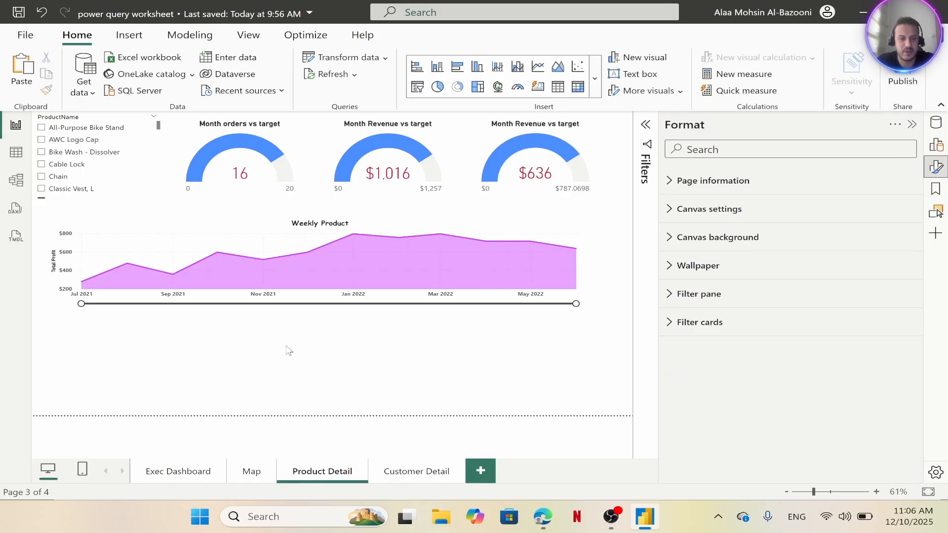
key(ctrl+v)
drag(346, 248, 364, 318)
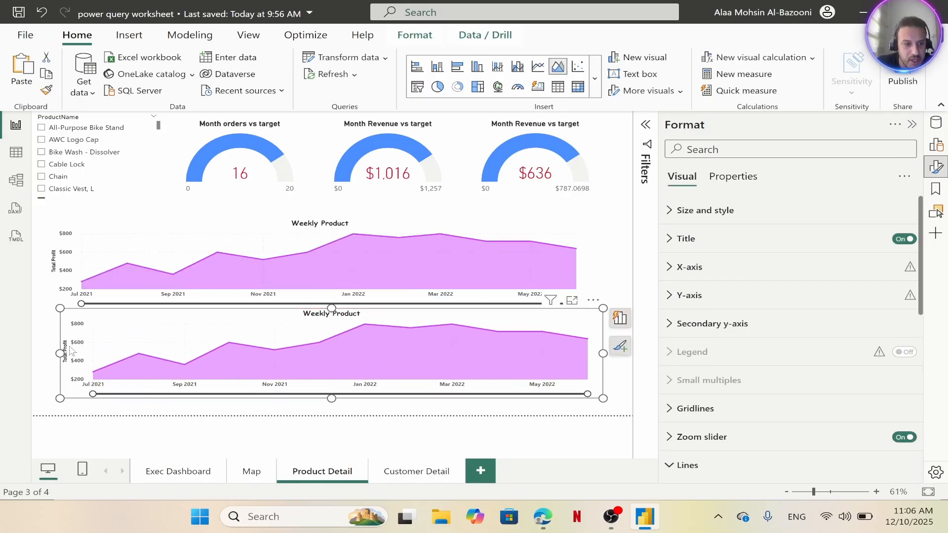
Replace Total Profit with the Total Returns measure on the copied chart's Y-axis
click(621, 318)
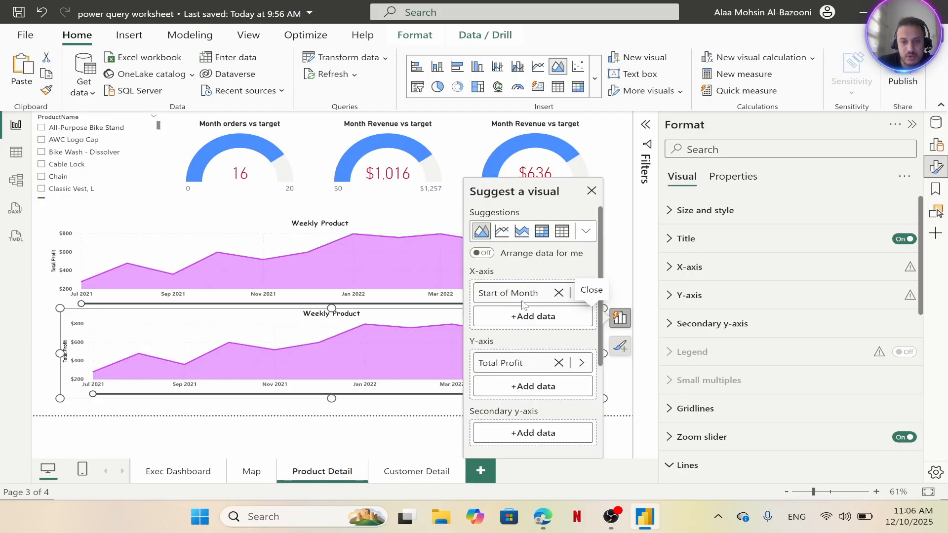
click(559, 363)
click(518, 364)
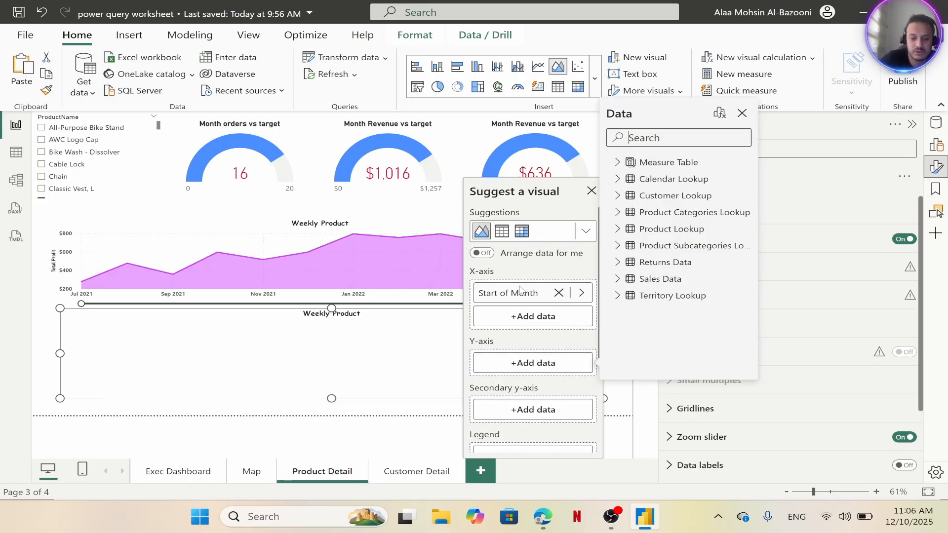
text(total r)
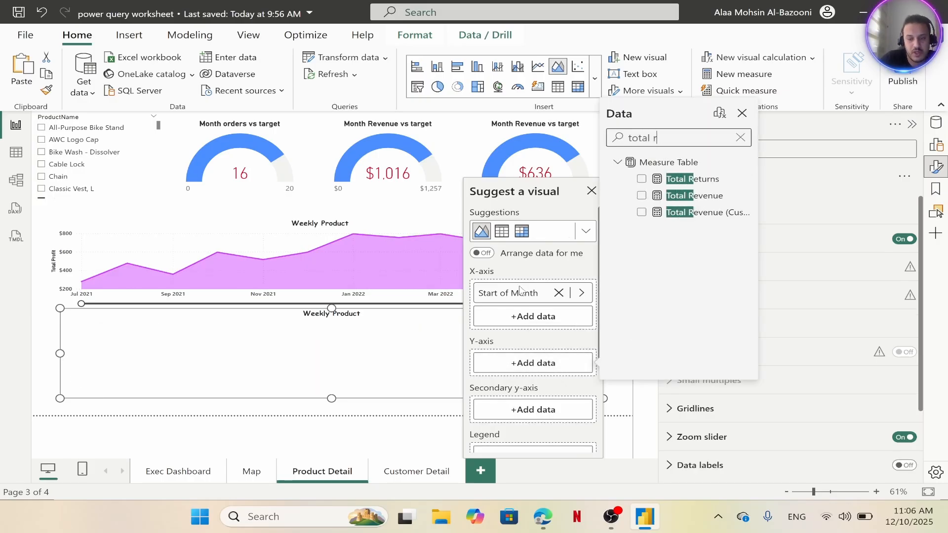
text(e)
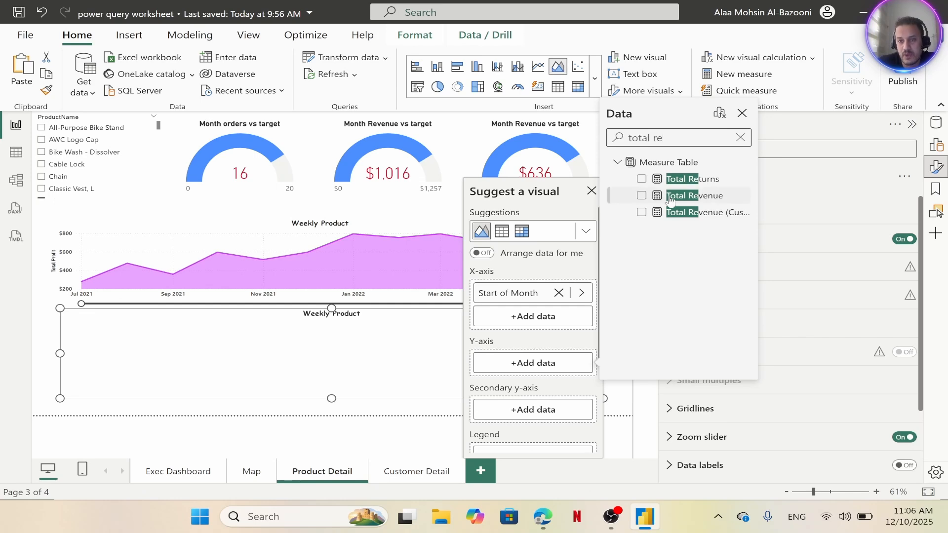
click(642, 179)
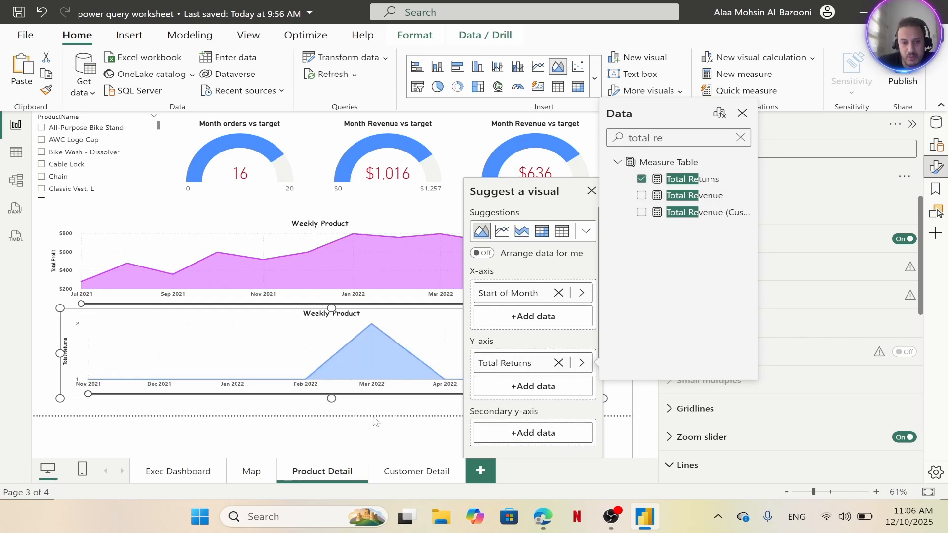
click(364, 432)
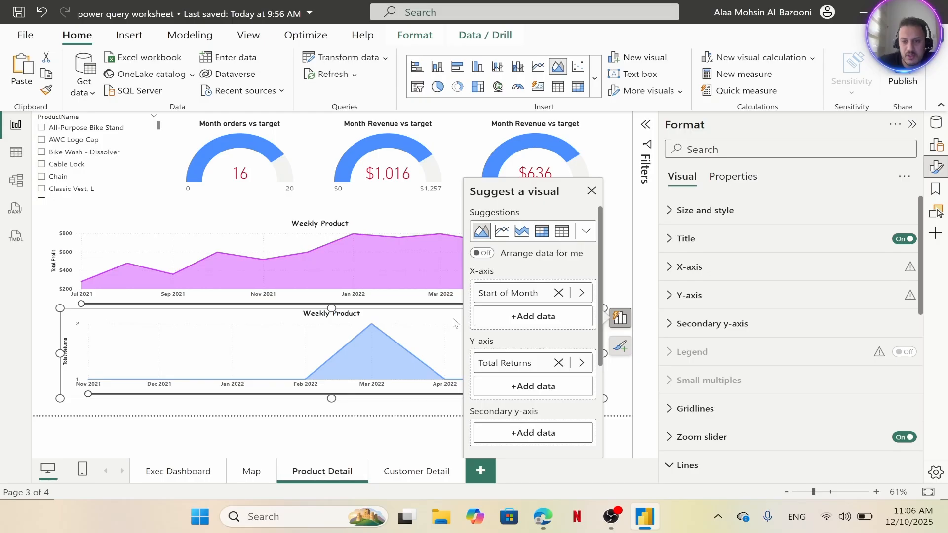
click(592, 191)
click(516, 323)
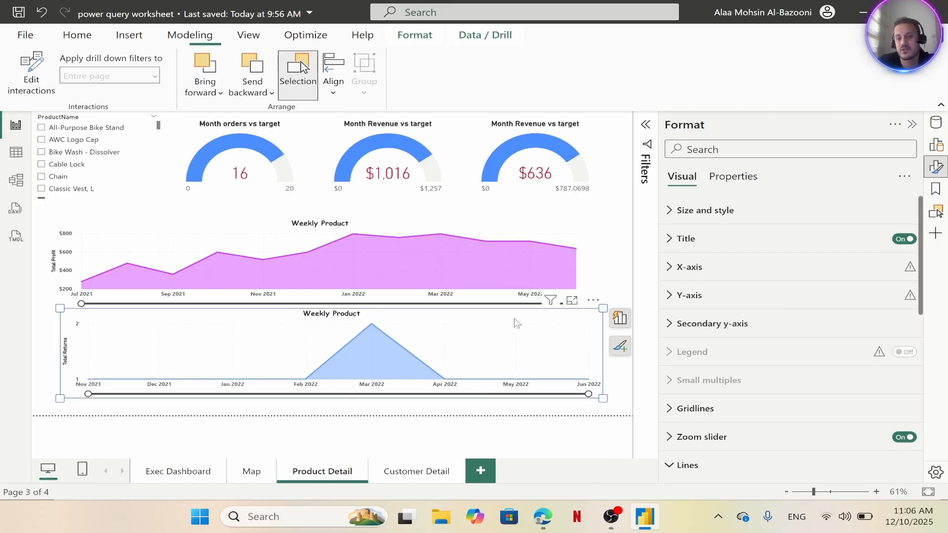
Set the Total Returns chart's line color to blue #0F1FFF
scroll(794, 363, down, 3)
scroll(694, 353, down, 3)
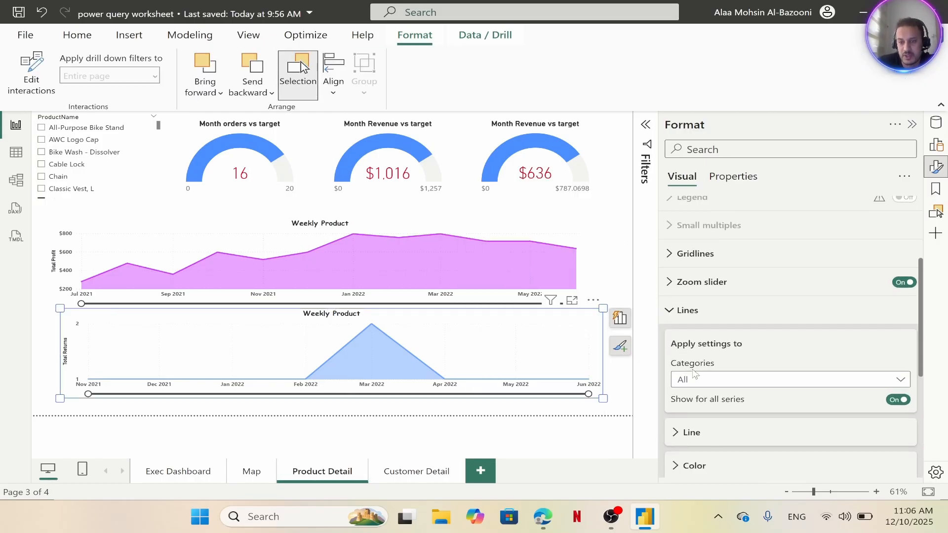
scroll(688, 358, up, 5)
scroll(688, 357, down, 5)
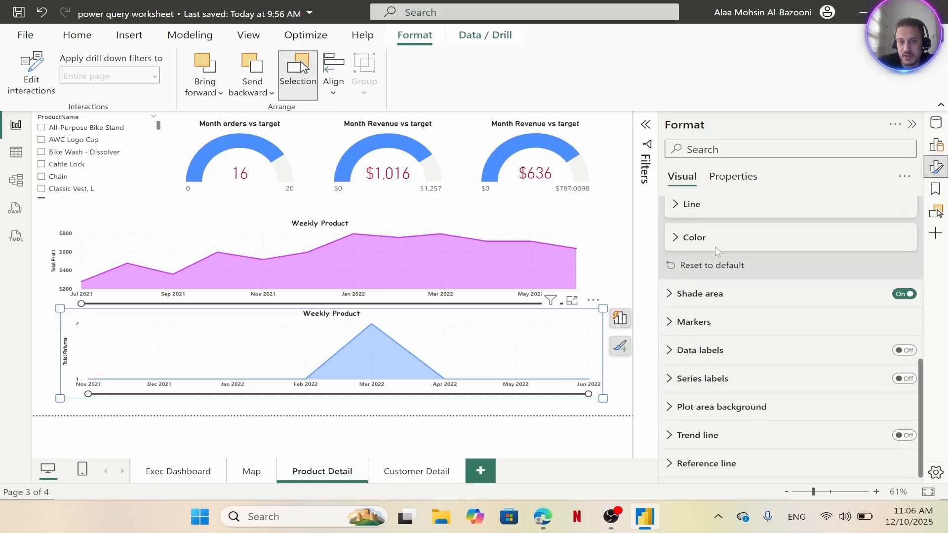
click(709, 246)
click(706, 274)
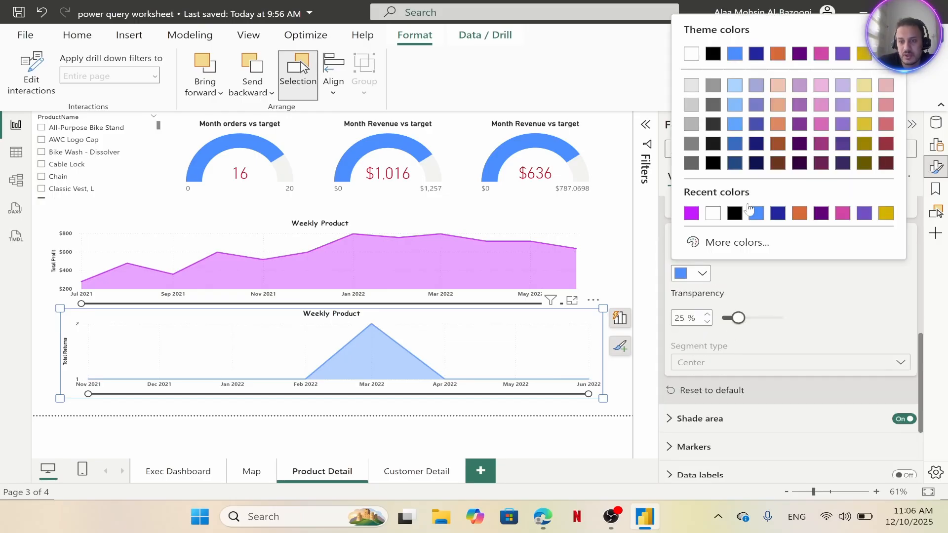
click(738, 243)
drag(715, 194, 765, 194)
mouse_move(833, 195)
mouse_down()
mouse_move(858, 194)
mouse_move(821, 195)
mouse_up()
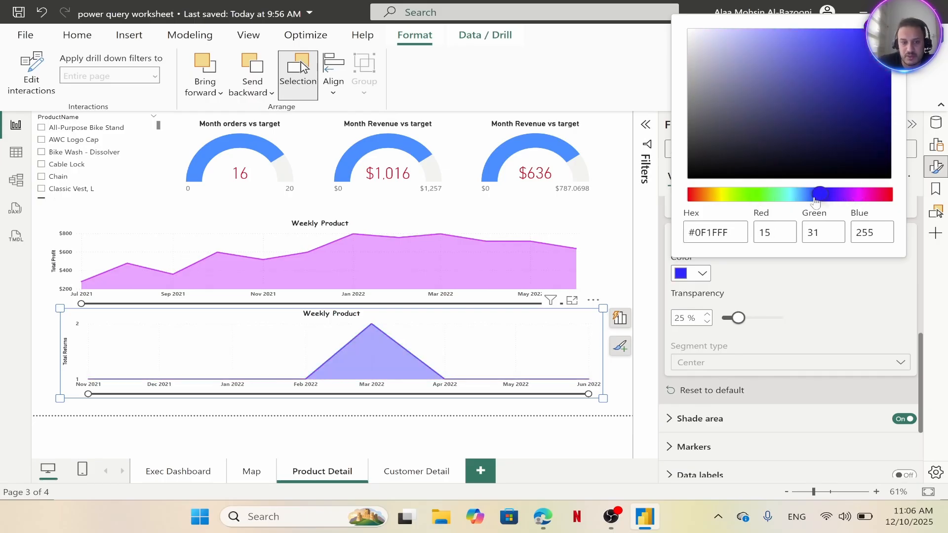
click(835, 292)
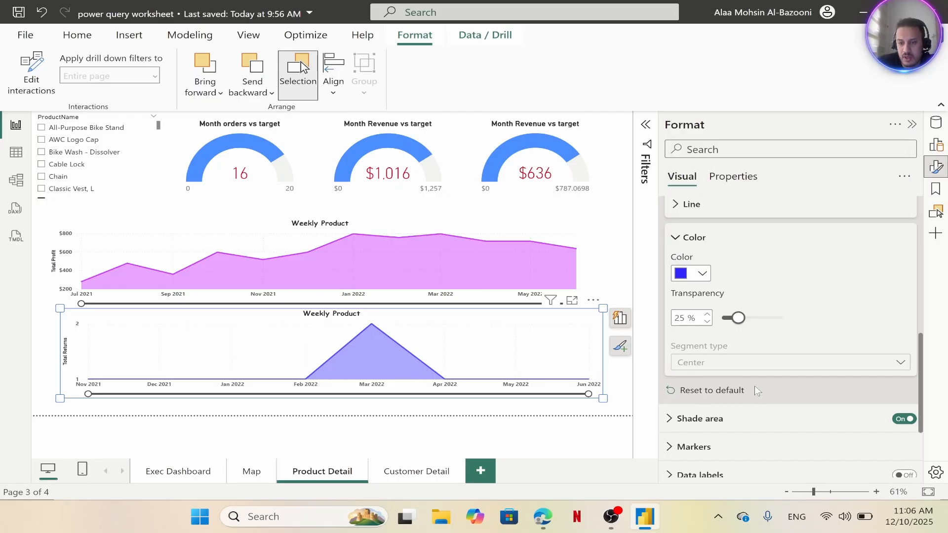
scroll(701, 292, up, 8)
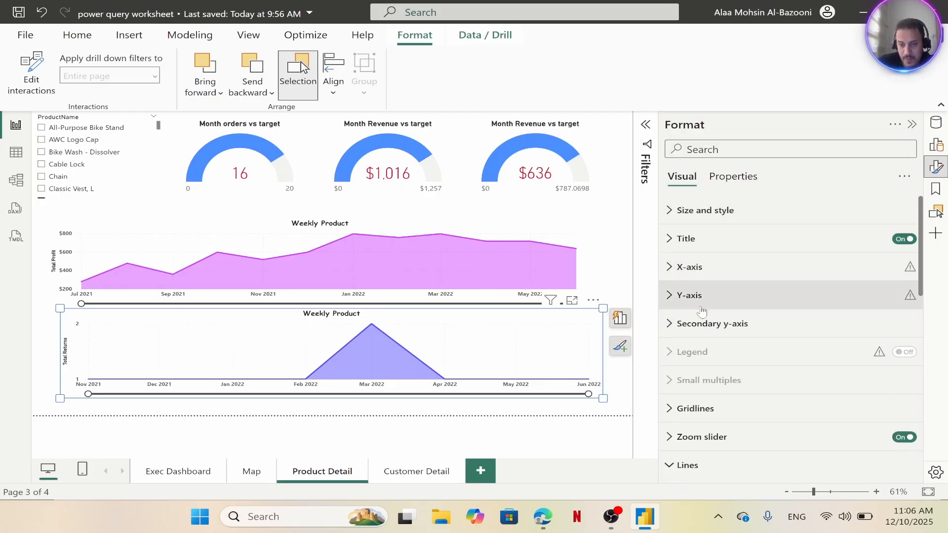
click(630, 213)
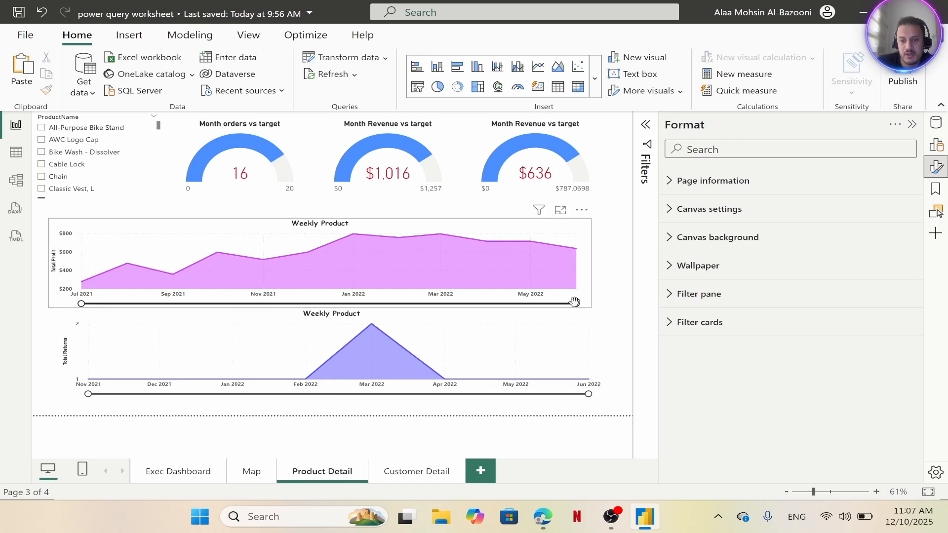
mouse_move(577, 303)
mouse_down()
mouse_move(375, 304)
mouse_move(216, 321)
mouse_move(415, 319)
mouse_move(555, 299)
mouse_move(546, 303)
mouse_move(582, 314)
mouse_up()
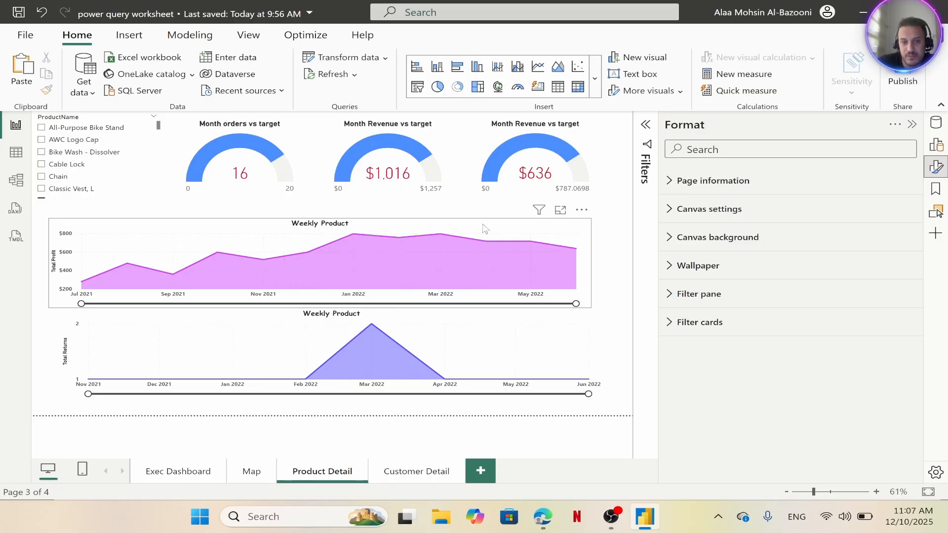
Replace Start of Month with the Calendar Lookup Date hierarchy on the Total Profit chart's X-axis
click(575, 228)
click(608, 228)
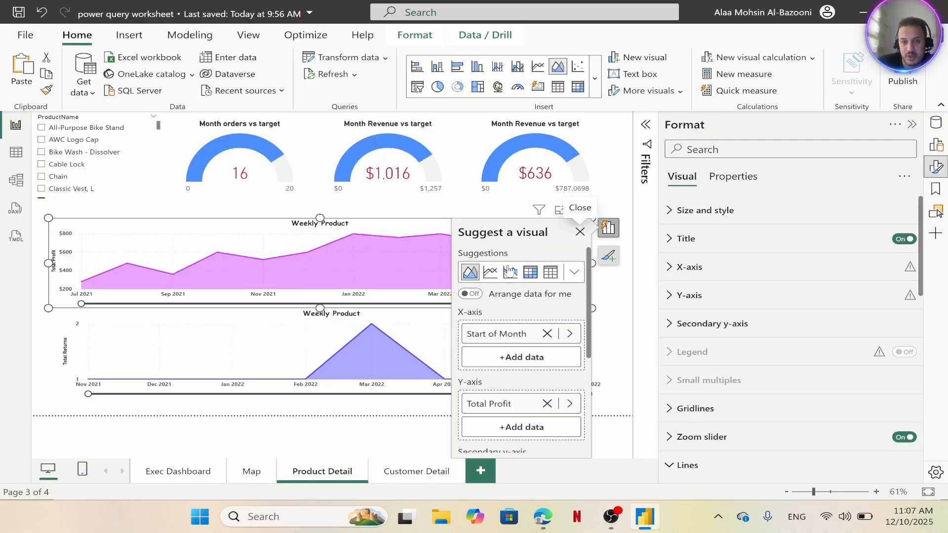
click(547, 333)
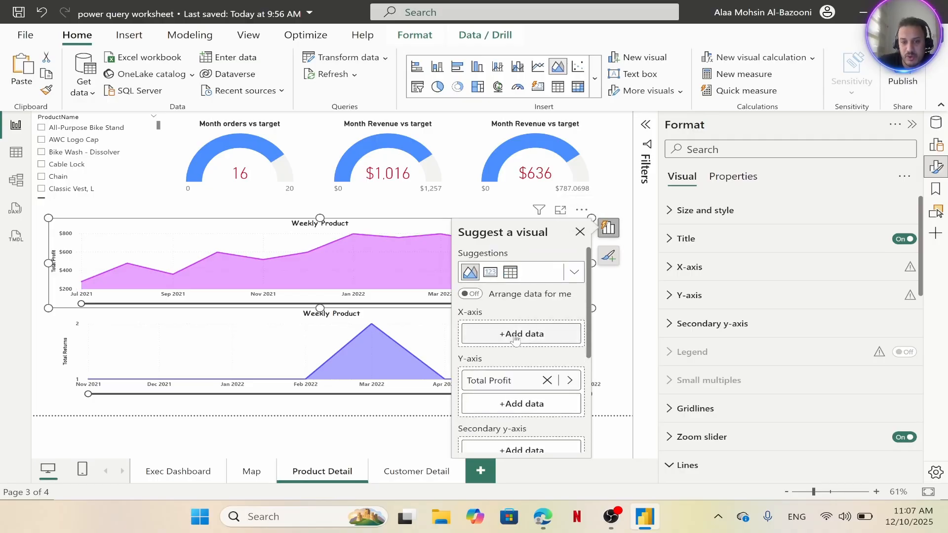
click(516, 335)
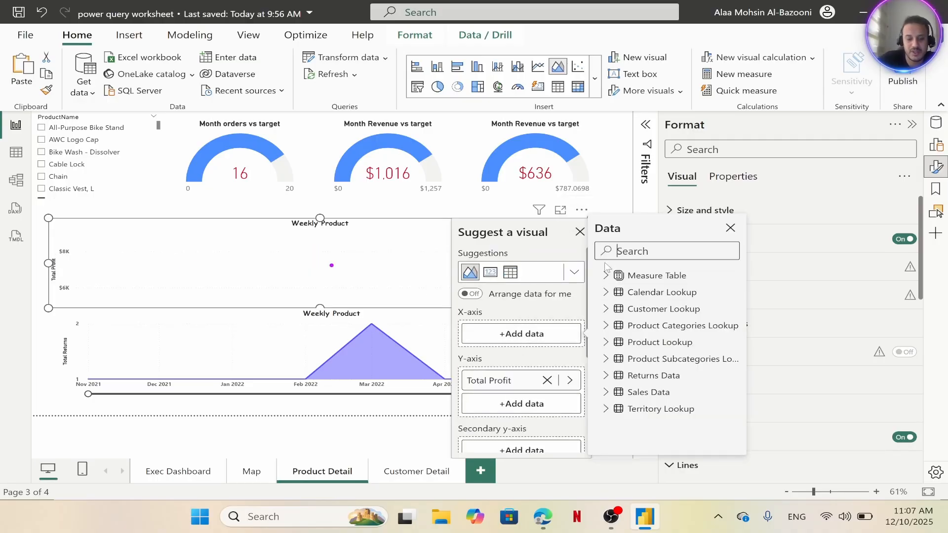
text(start)
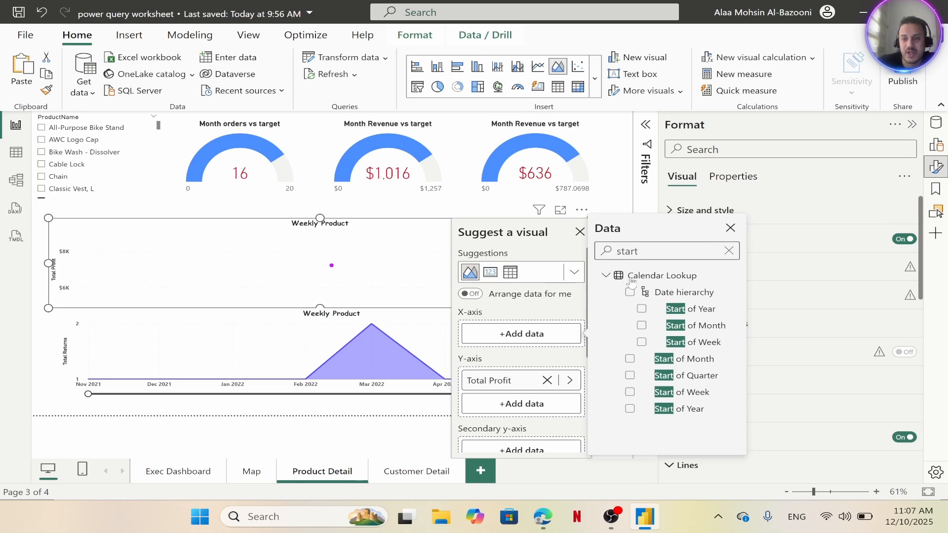
click(629, 293)
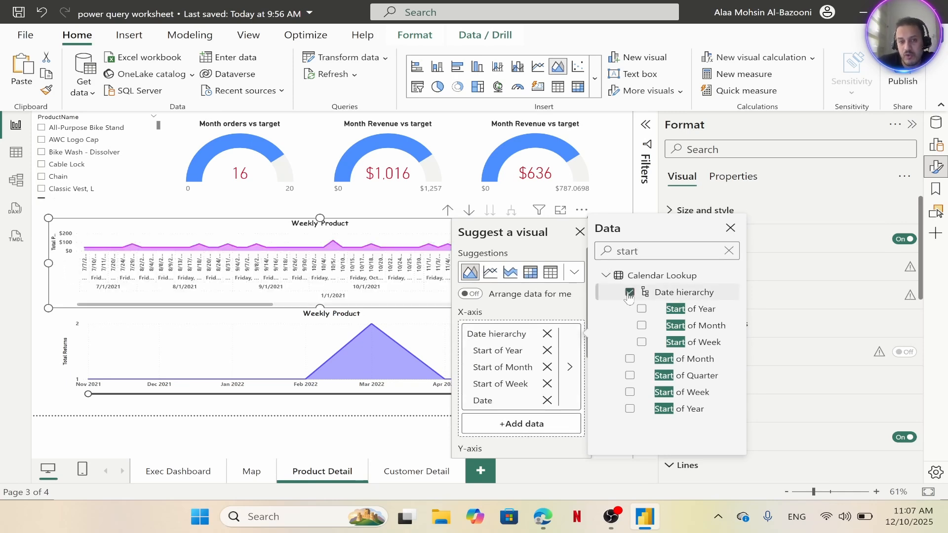
Drill the Total Profit chart up through the date hierarchy to the year level
click(730, 229)
click(580, 232)
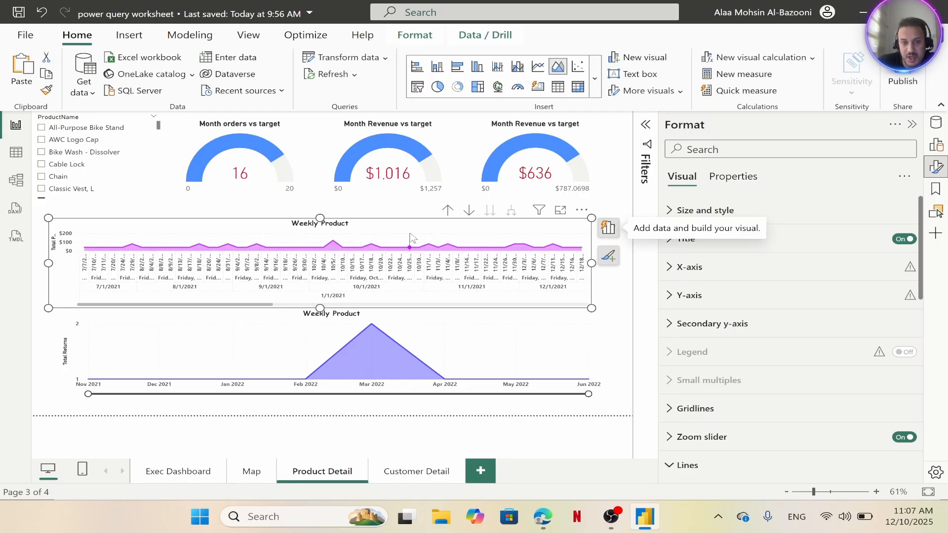
click(447, 211)
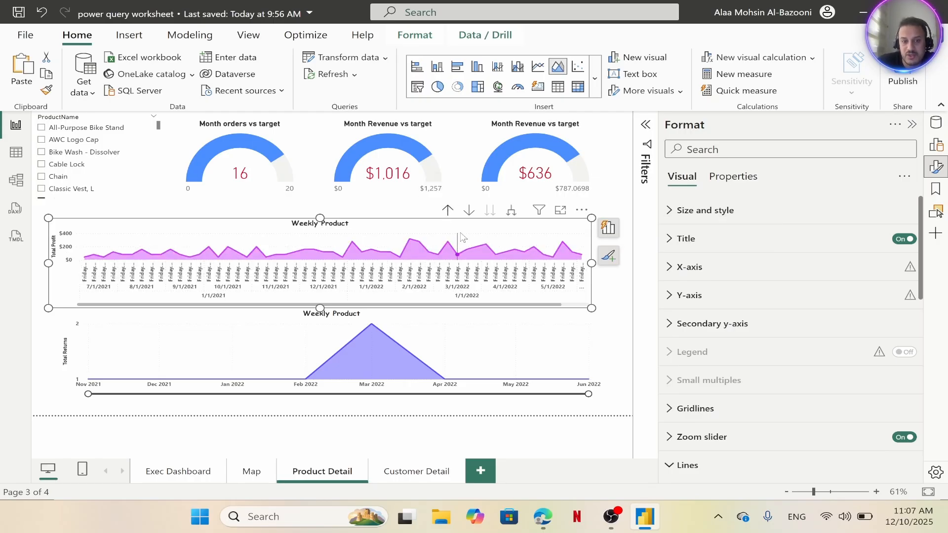
click(448, 211)
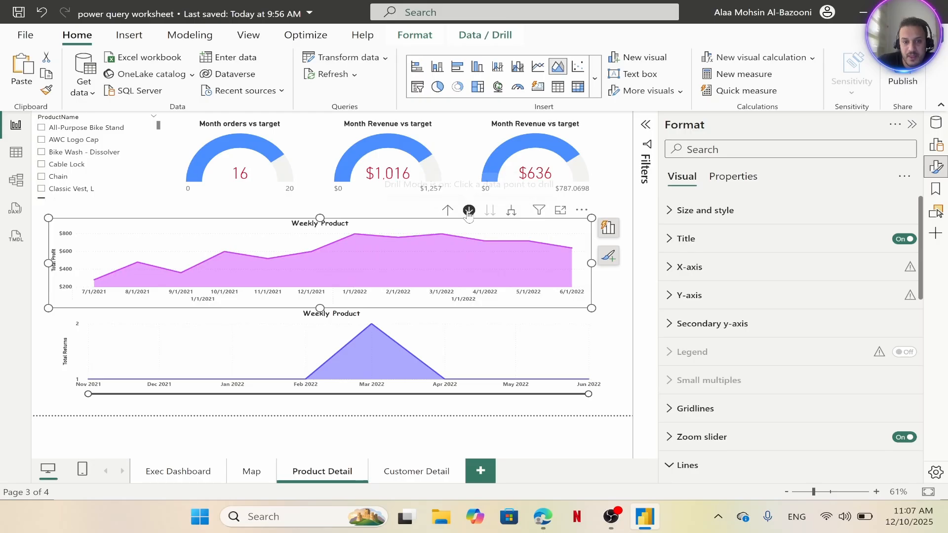
click(469, 212)
click(448, 211)
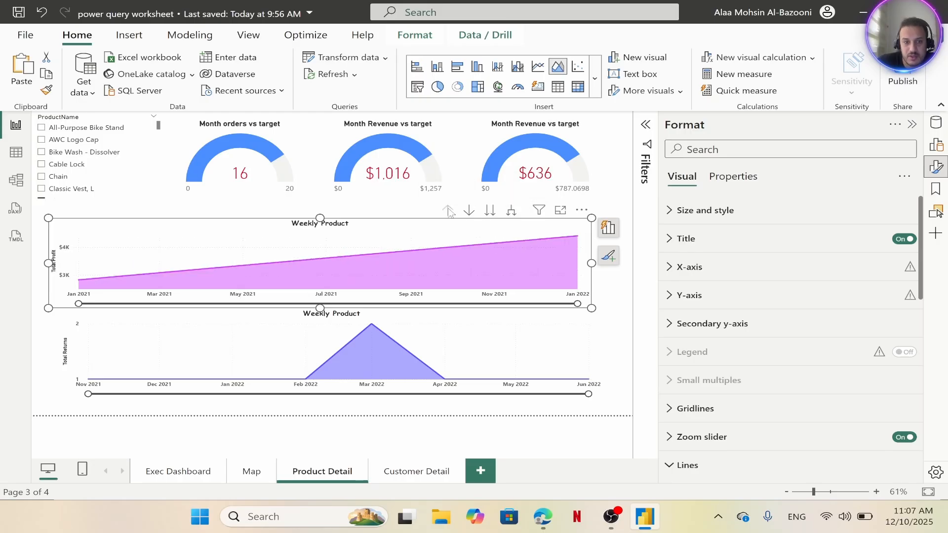
Step the Total Profit chart down through months, weeks and days, and drill it back up to the month level
click(490, 213)
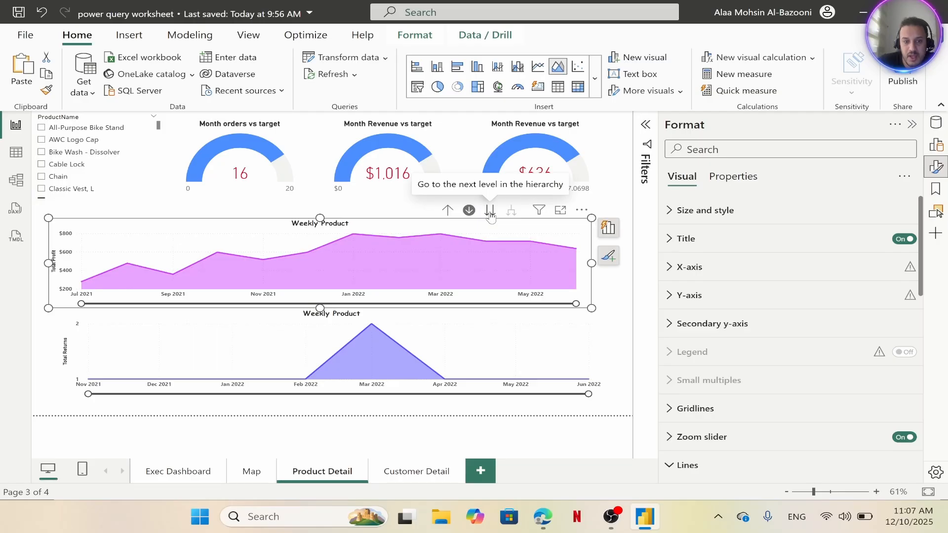
click(490, 213)
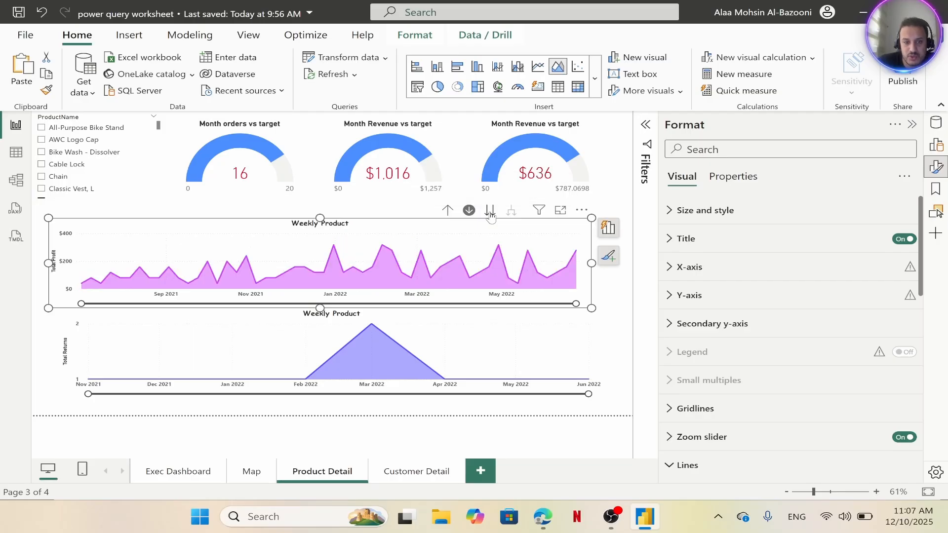
click(490, 212)
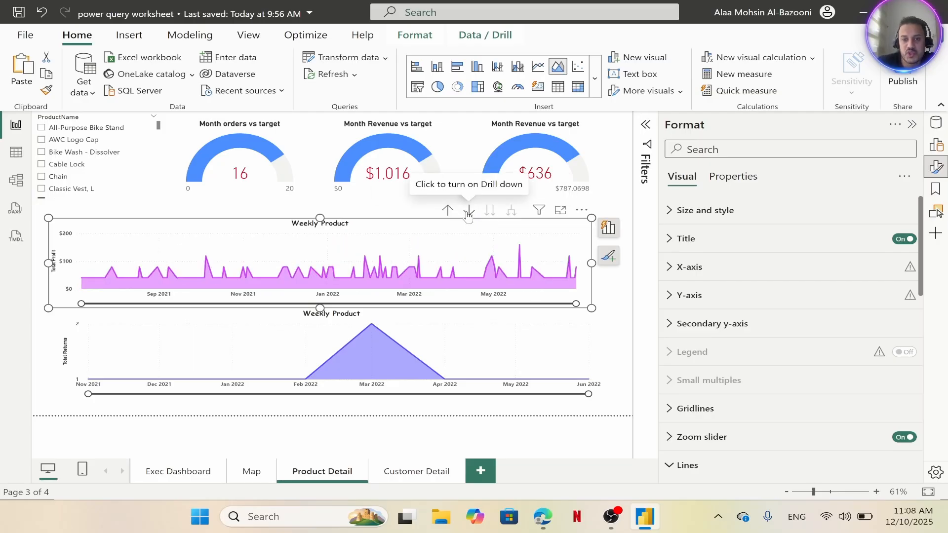
click(448, 211)
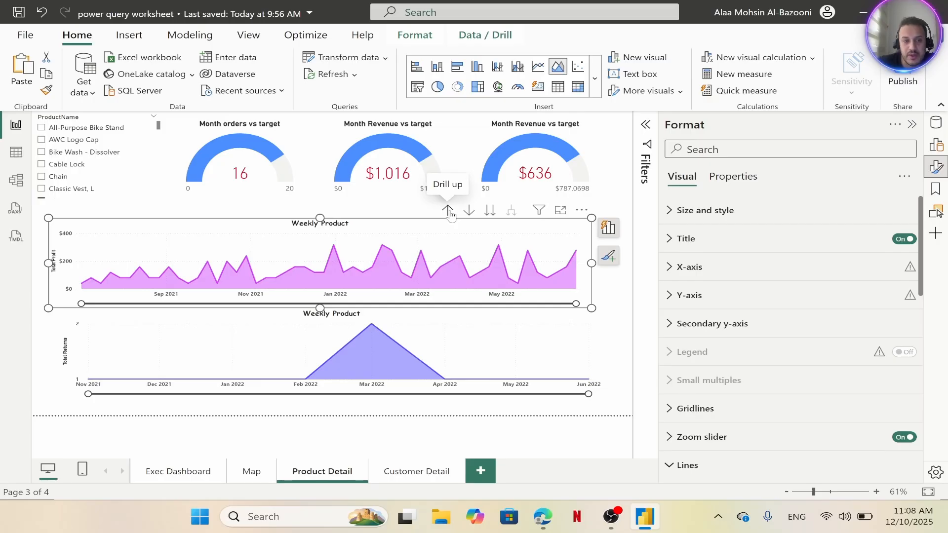
click(447, 212)
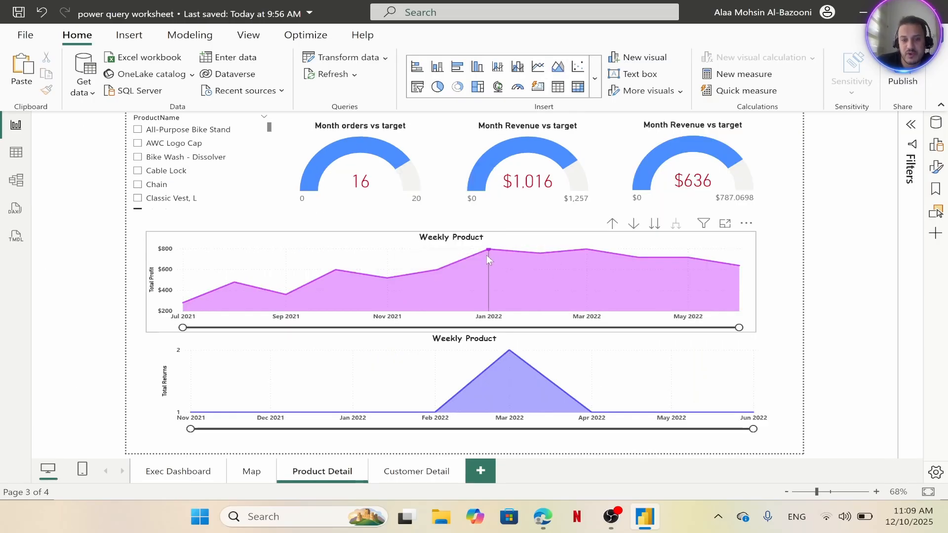
Cross-filter the page by selecting the Jan 2022, Nov 2021, Dec 2021 and Apr 2022 points on the Total Profit chart
mouse_move(487, 255)
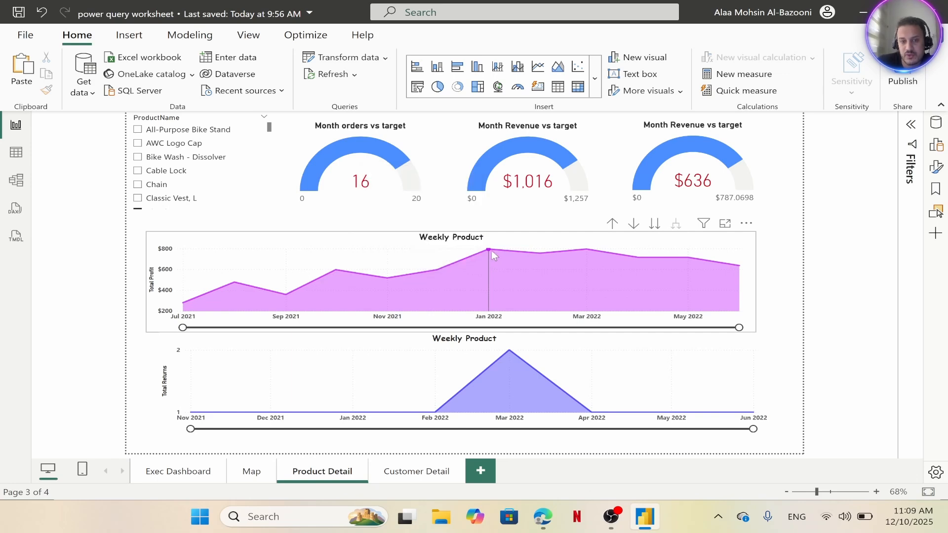
click(488, 253)
click(488, 253)
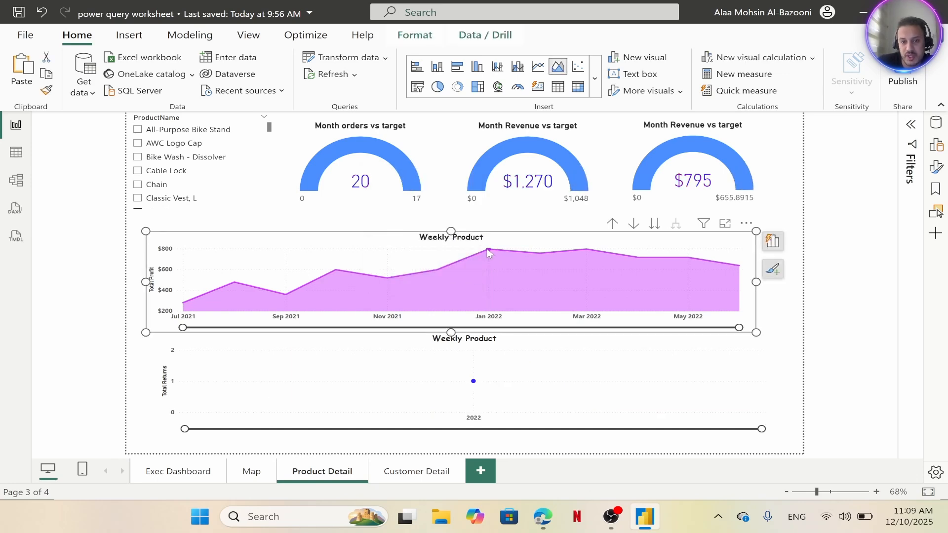
click(387, 278)
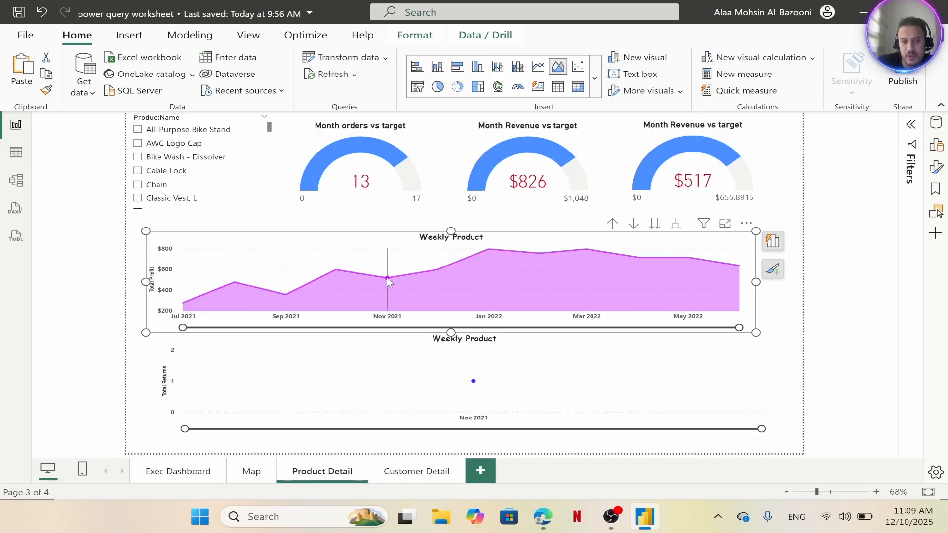
click(437, 270)
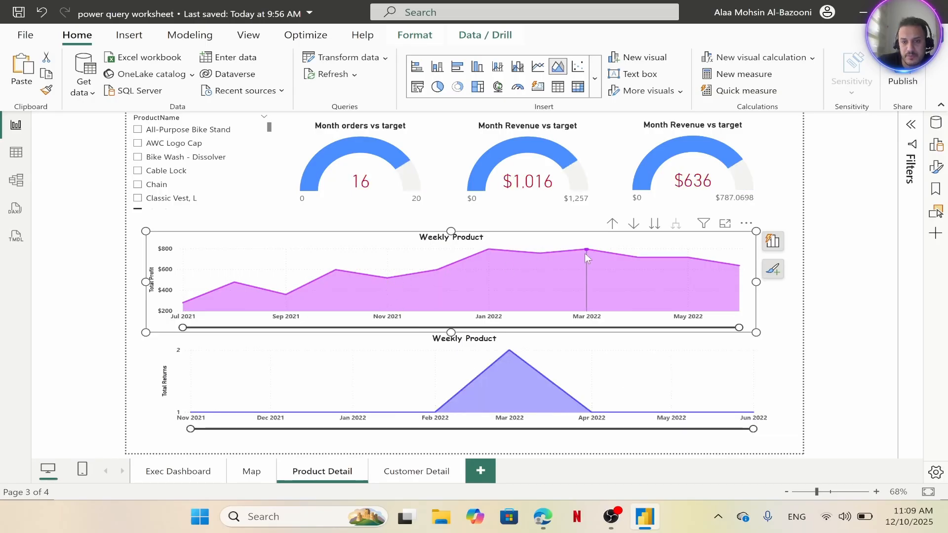
click(637, 258)
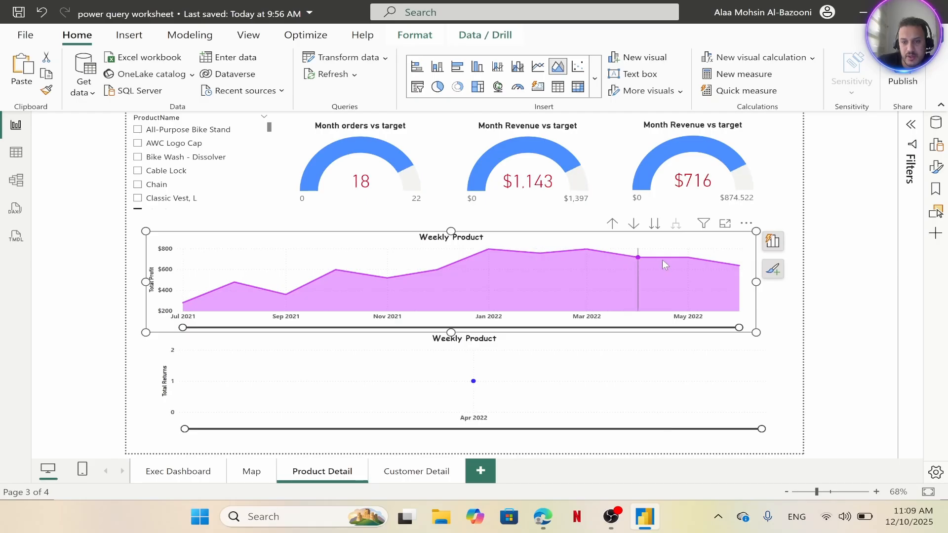
Drill the Total Profit chart up to years, turn on its drill-down mode and step it down to the week level
click(613, 224)
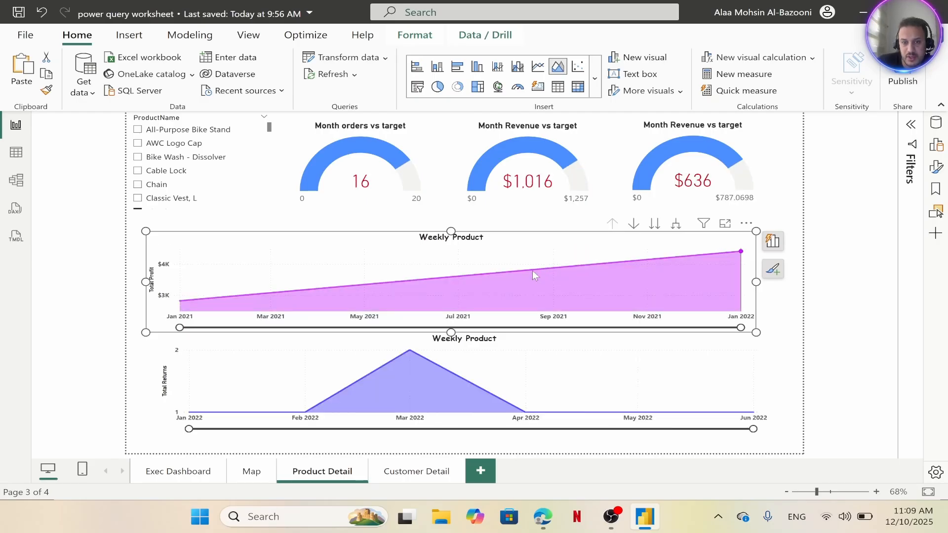
click(634, 224)
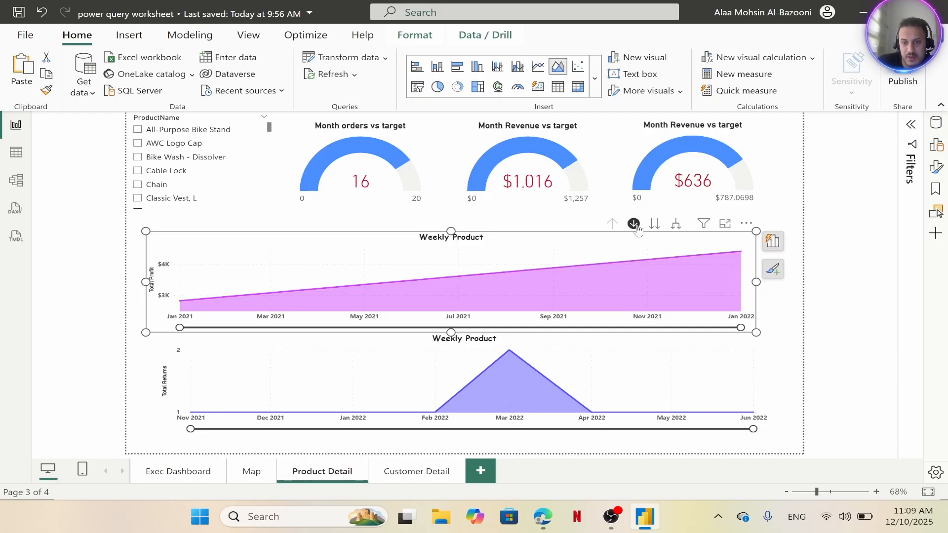
click(655, 224)
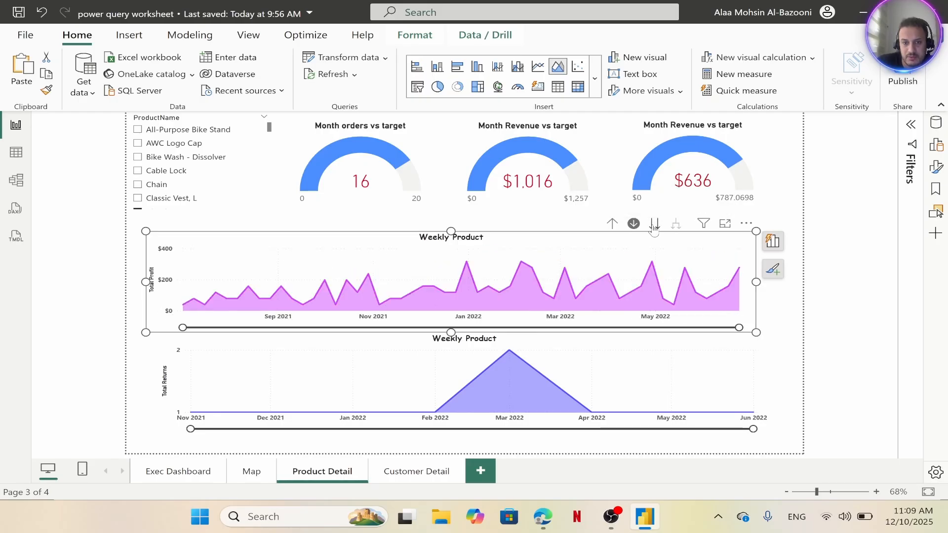
click(502, 290)
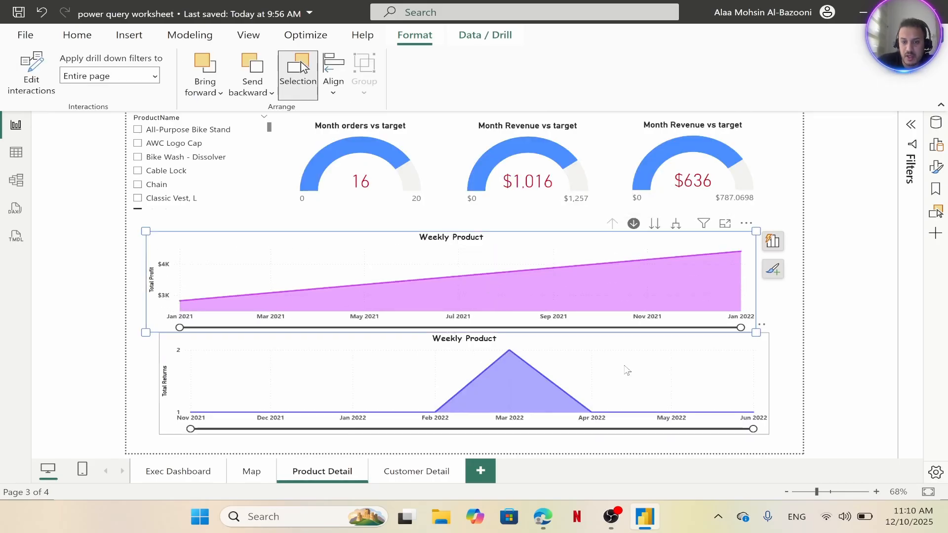
Replace Start of Month with the Calendar Lookup Date hierarchy on the Total Returns chart's X-axis
click(504, 363)
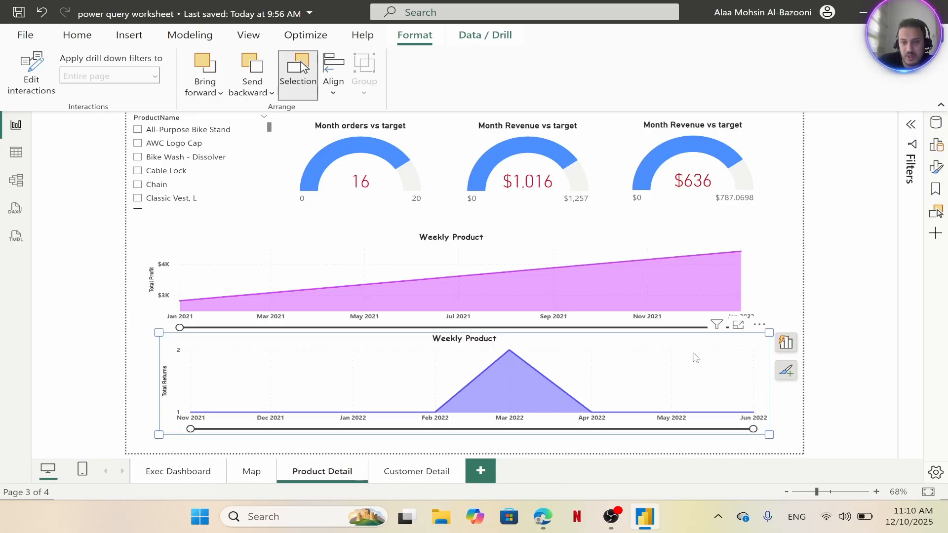
click(786, 342)
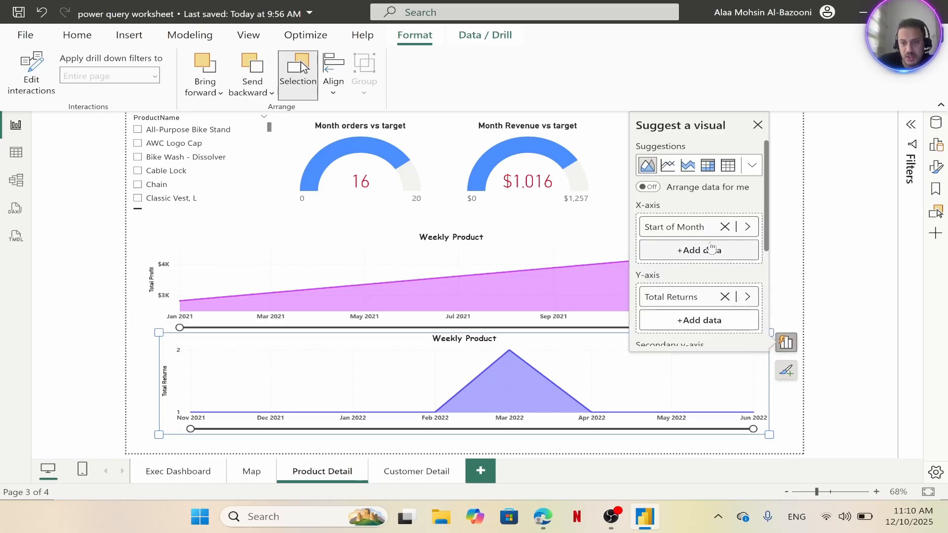
click(725, 227)
click(686, 228)
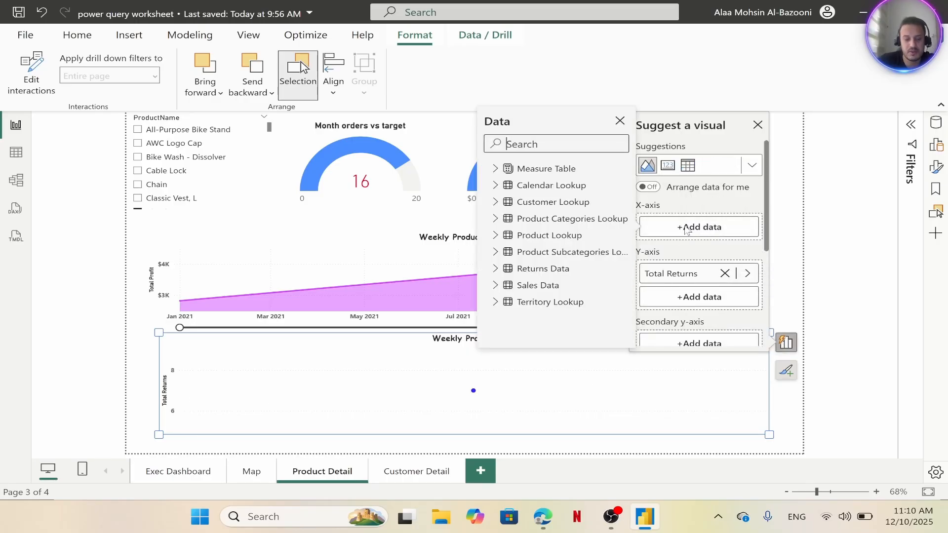
text(dat)
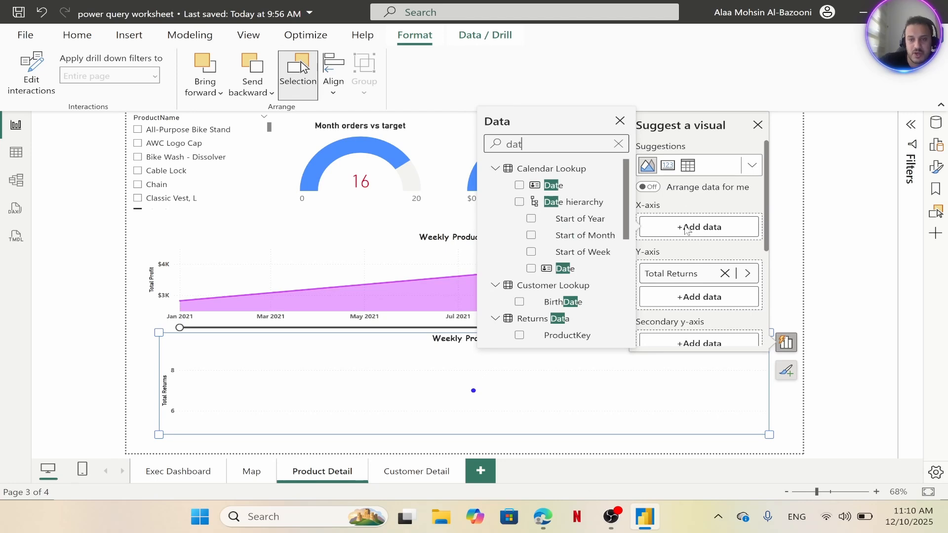
click(519, 202)
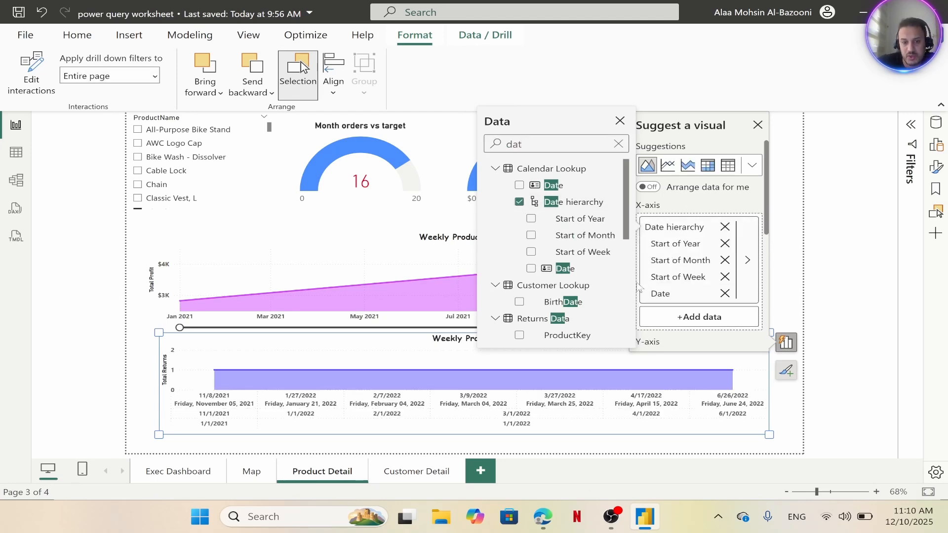
click(758, 124)
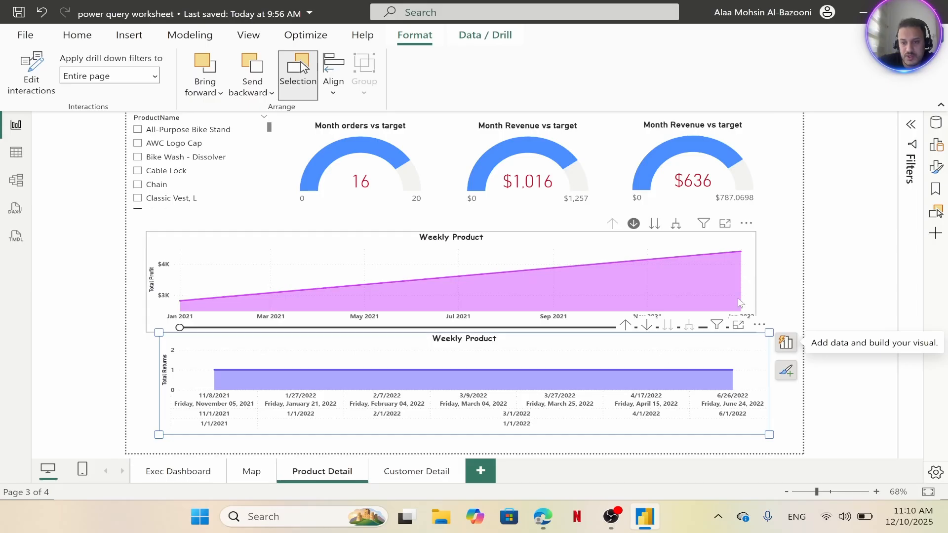
click(835, 274)
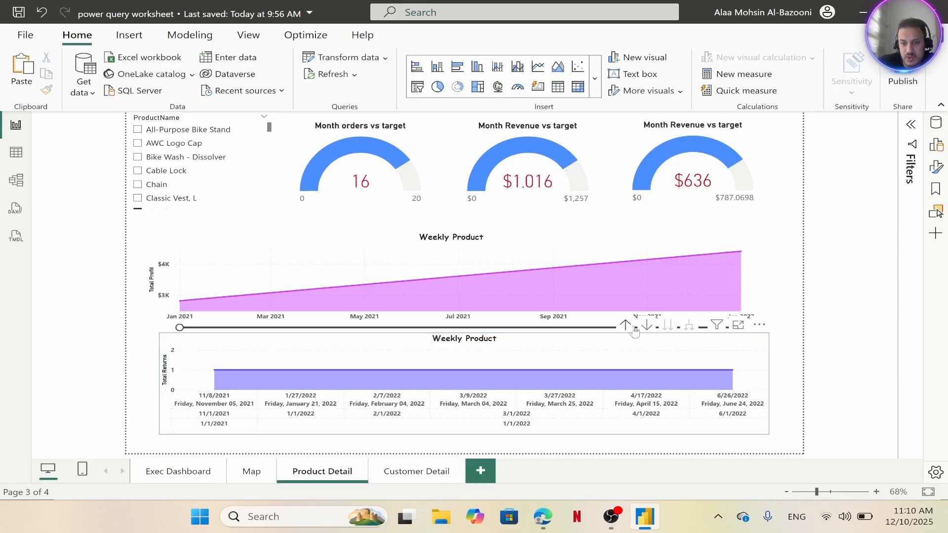
Turn on drill-down mode for the Total Returns chart and drill it up from the day level to weeks
click(646, 325)
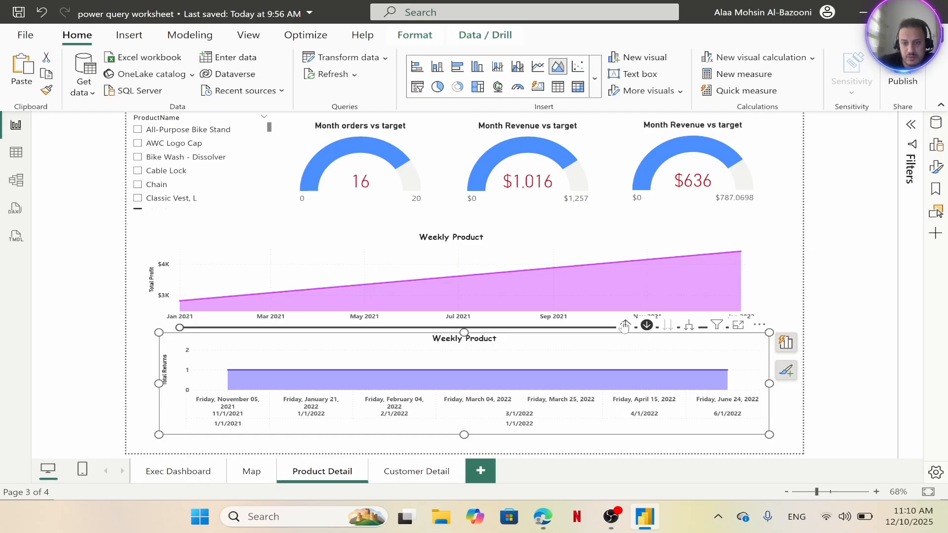
click(625, 325)
click(531, 381)
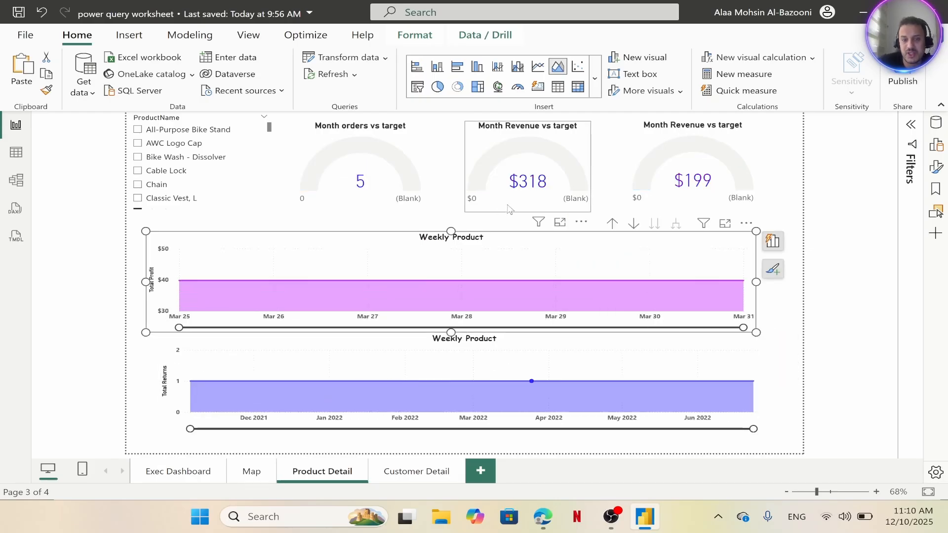
Open the Exec Dashboard page and remove Start of Week from the Weekly Revenue chart's X-axis
click(188, 474)
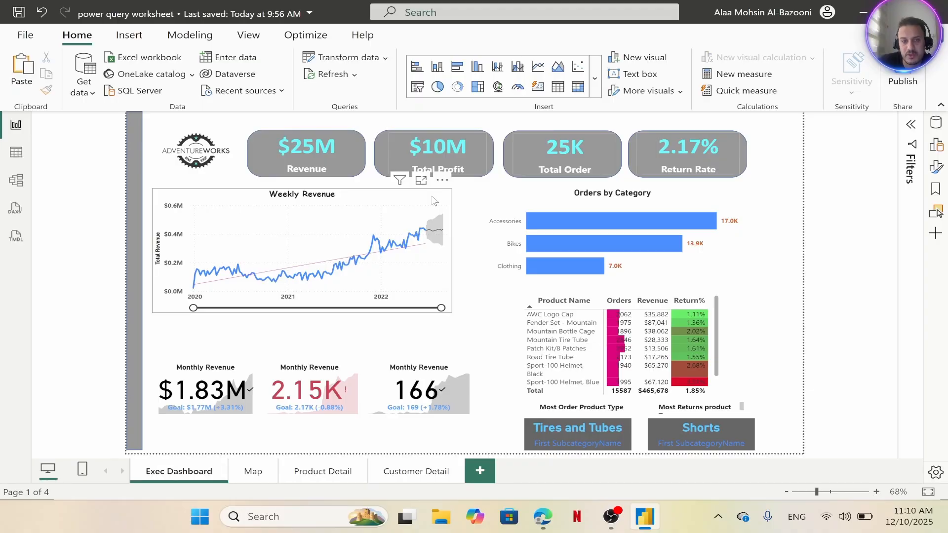
click(435, 201)
click(469, 198)
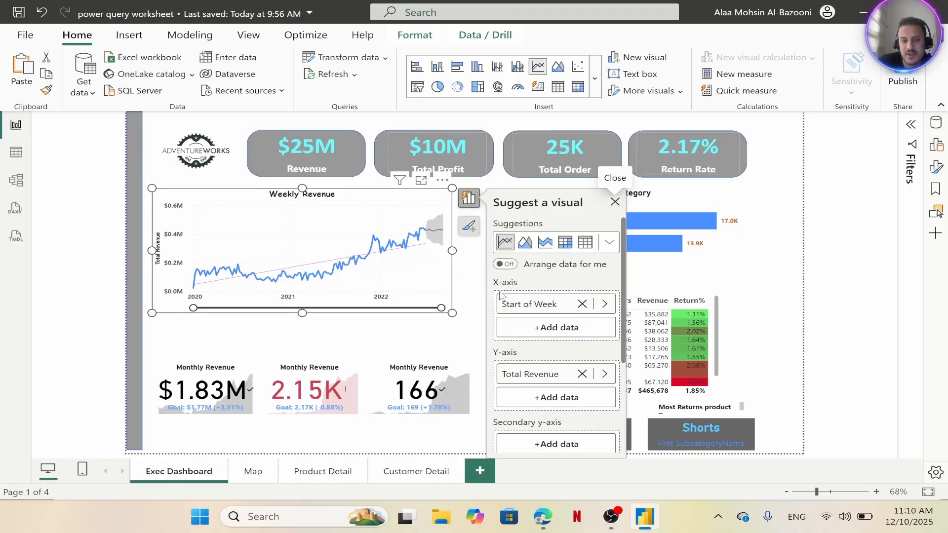
click(583, 304)
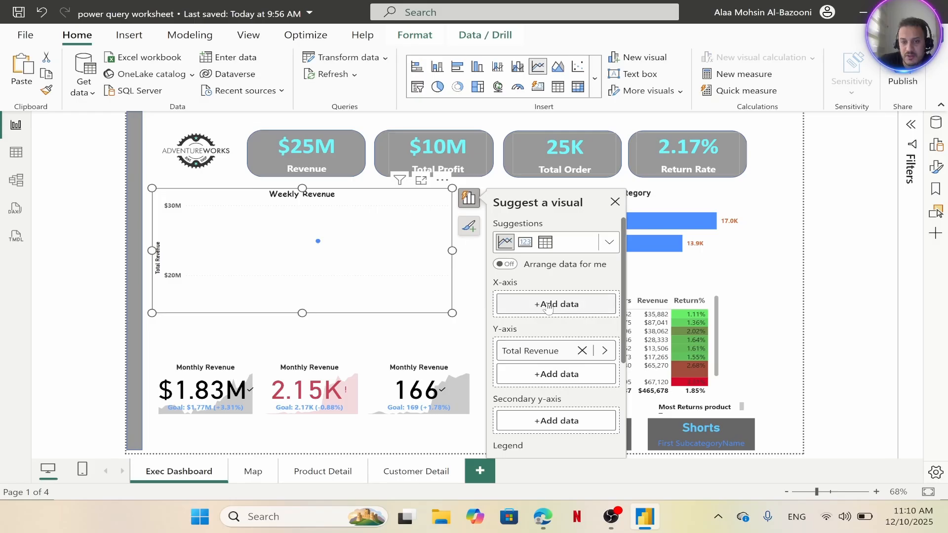
Add Start of Week, Start of Quarter, Start of Year and Start of Month to the Weekly Revenue chart's X-axis, and drill it up two levels
click(548, 304)
text(strat)
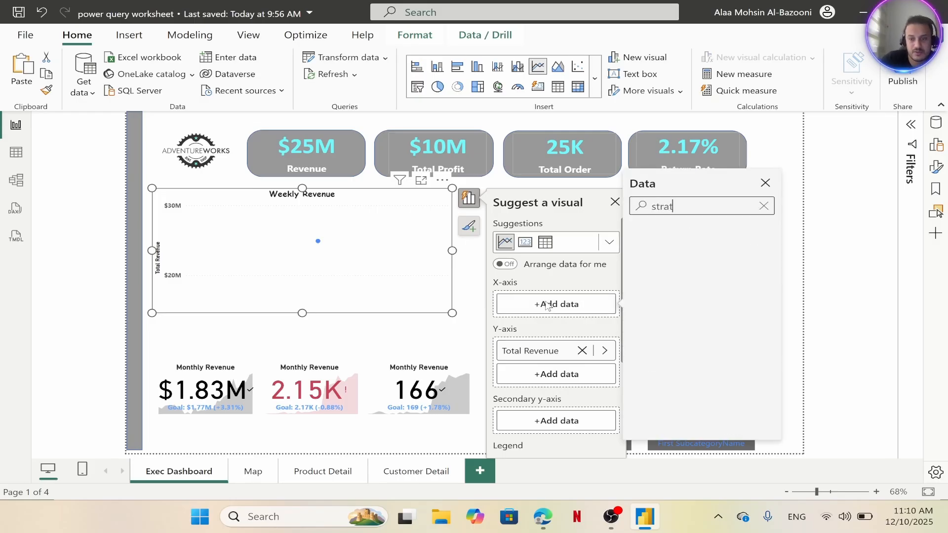
text(a)
key(BackSpace)
key(BackSpace)
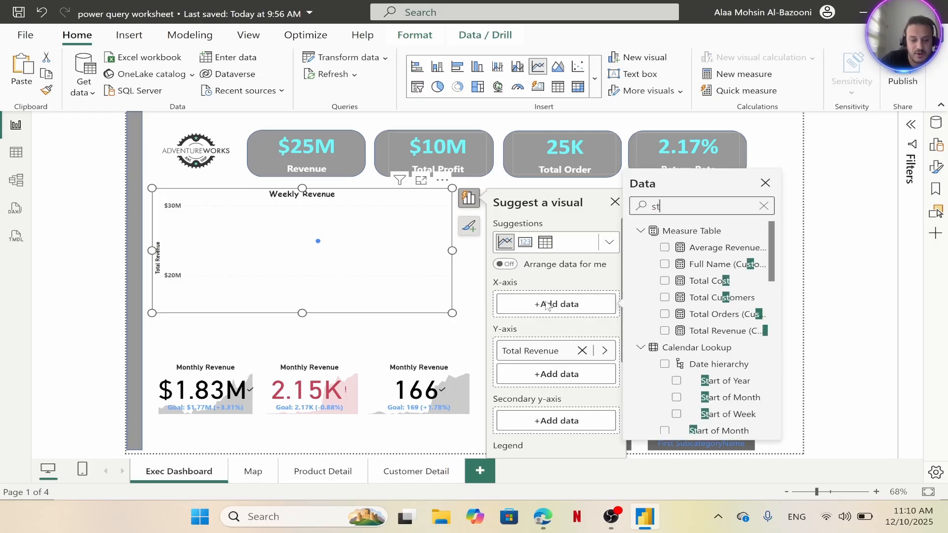
text(art of)
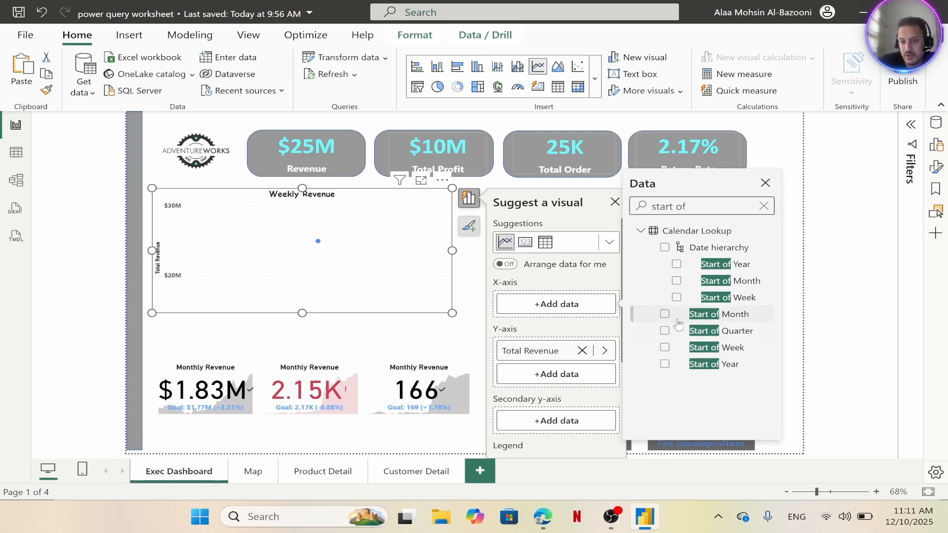
click(665, 348)
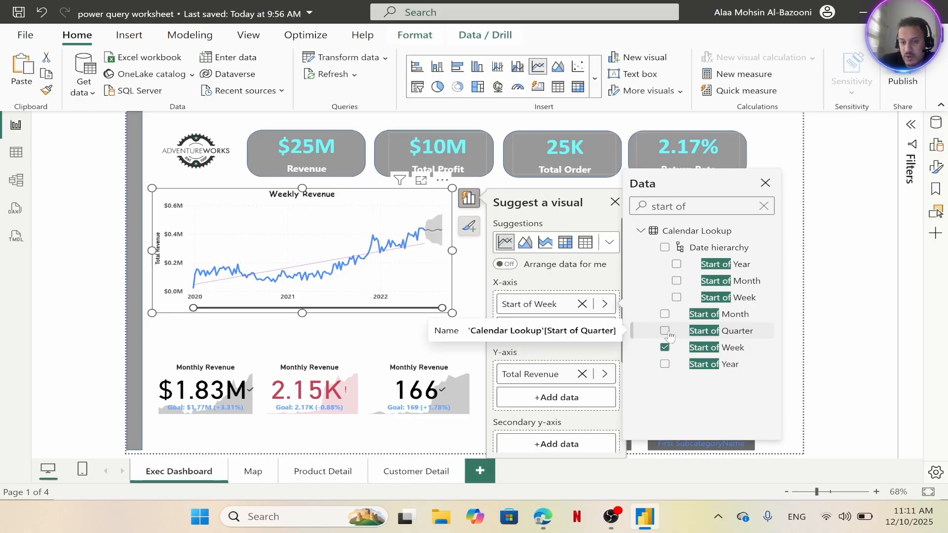
click(666, 332)
click(665, 364)
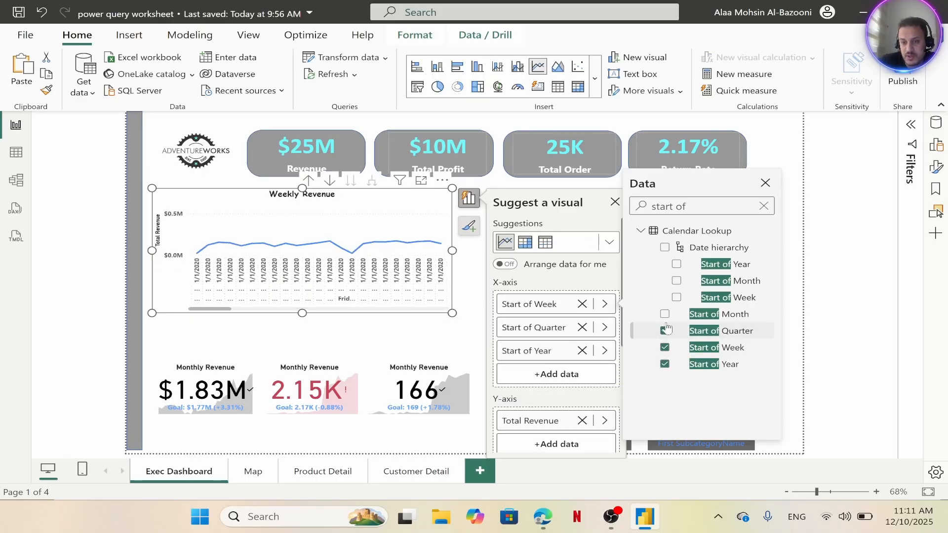
click(666, 316)
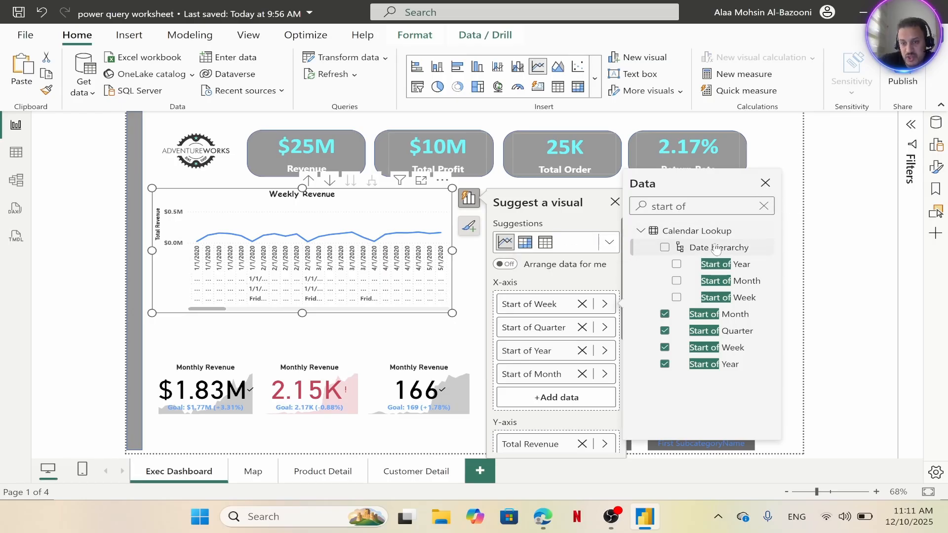
click(766, 184)
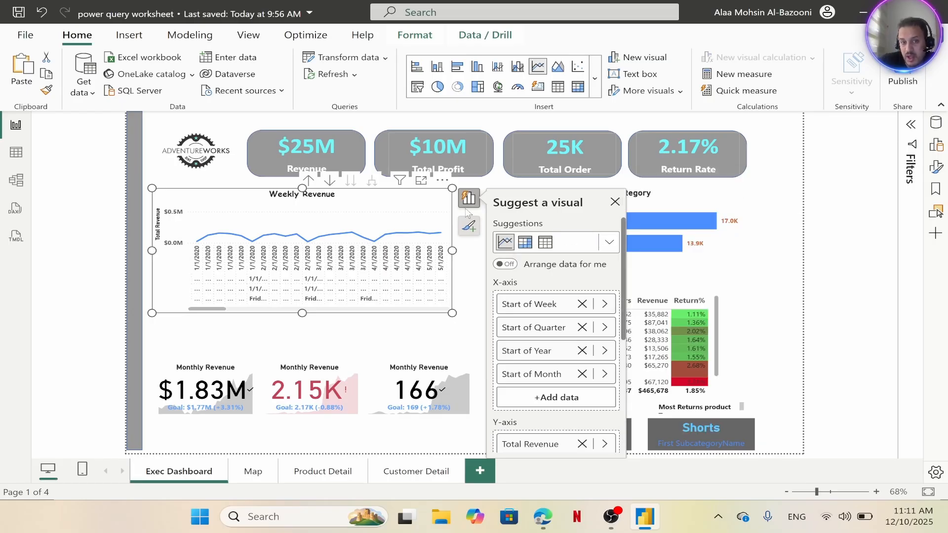
click(308, 181)
click(309, 181)
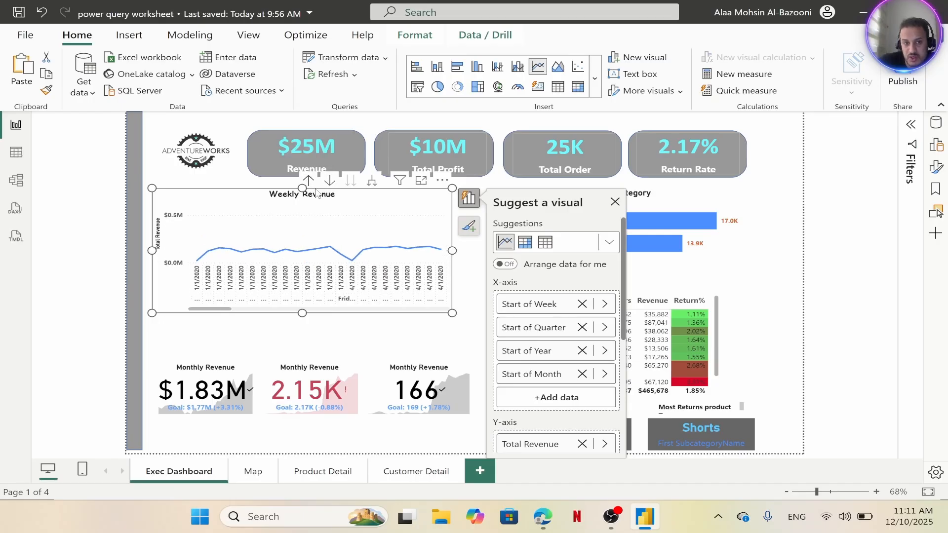
Change the Weekly Revenue chart's title to Revenue Trending
double_click(312, 198)
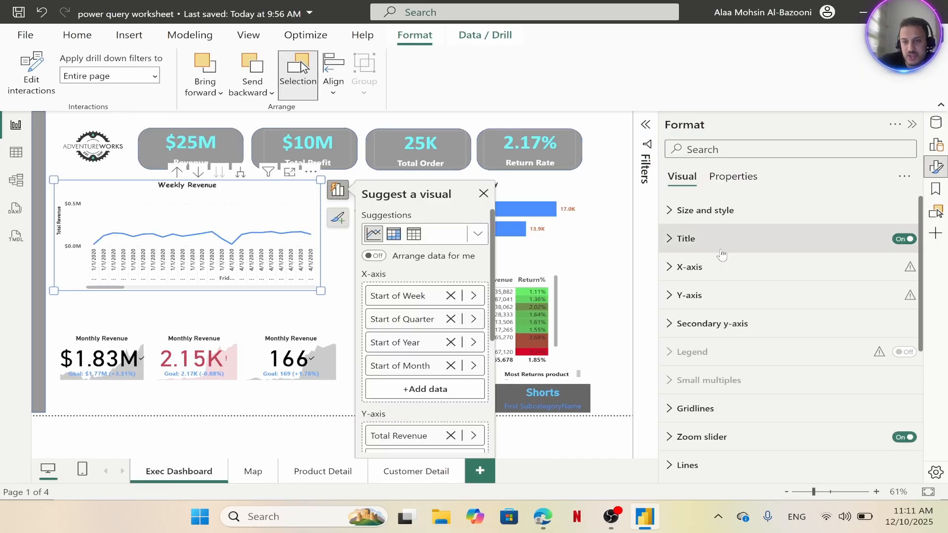
click(698, 242)
drag(709, 308, 671, 311)
key(BackSpace)
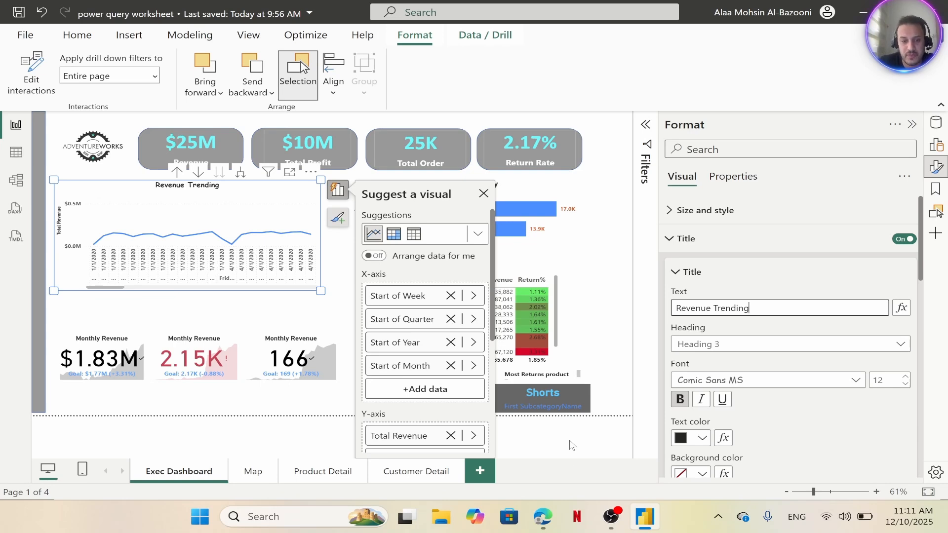
click(571, 443)
Open the Product Detail page and change the Total Profit chart's title to Product Trending
click(332, 475)
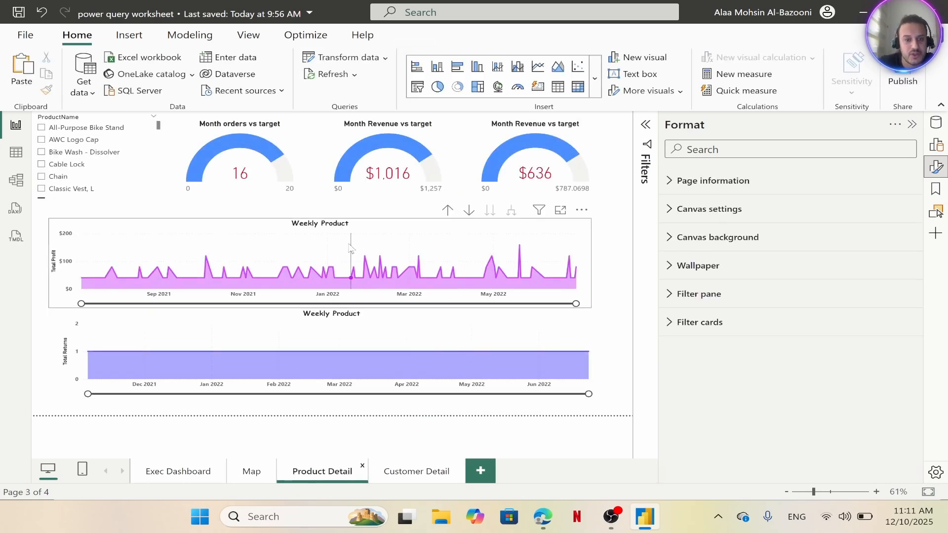
click(364, 229)
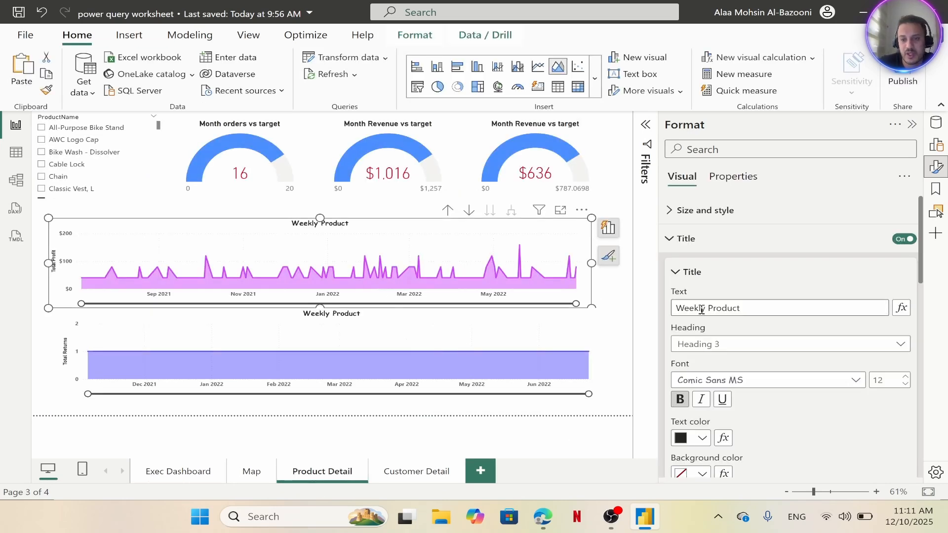
drag(707, 308, 655, 311)
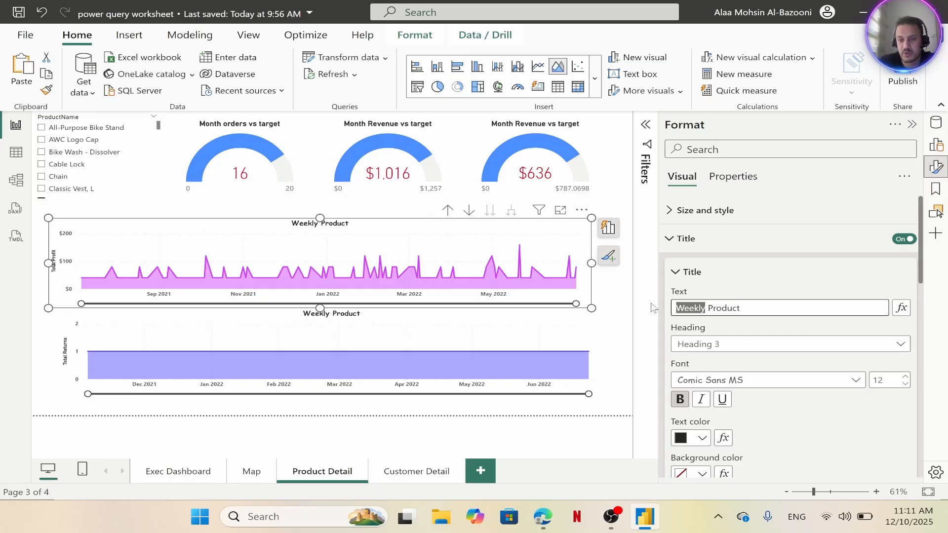
key(BackSpace)
click(736, 306)
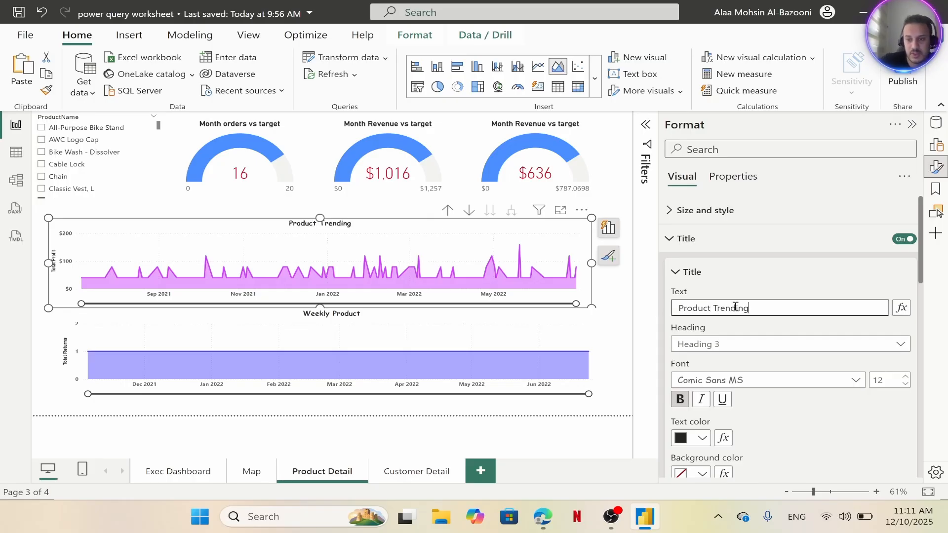
Change the Total Returns chart's title to Return Trending
click(387, 327)
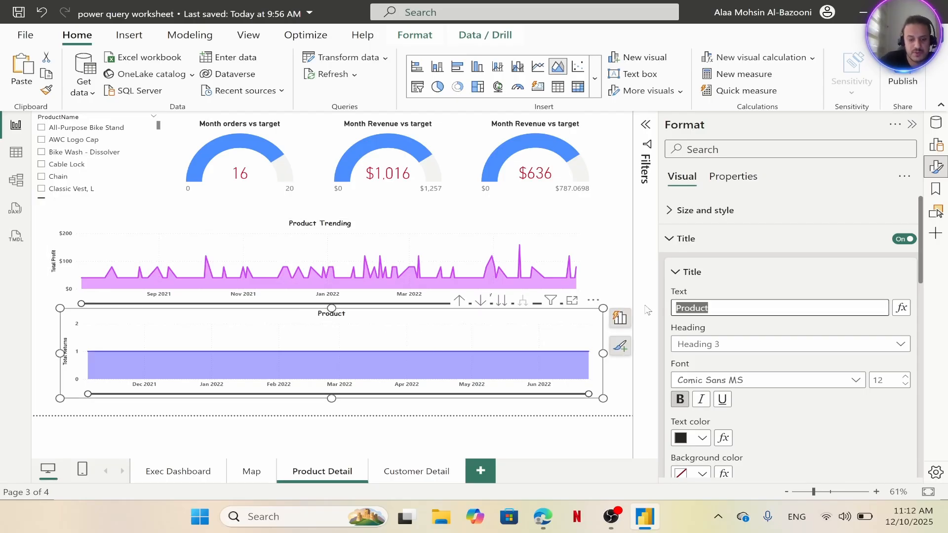
text(Return Trending)
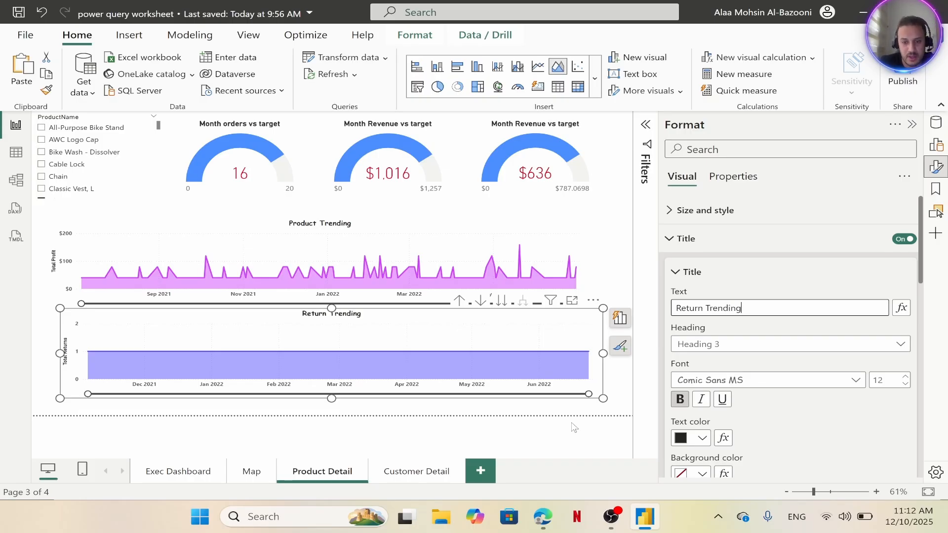
click(574, 427)
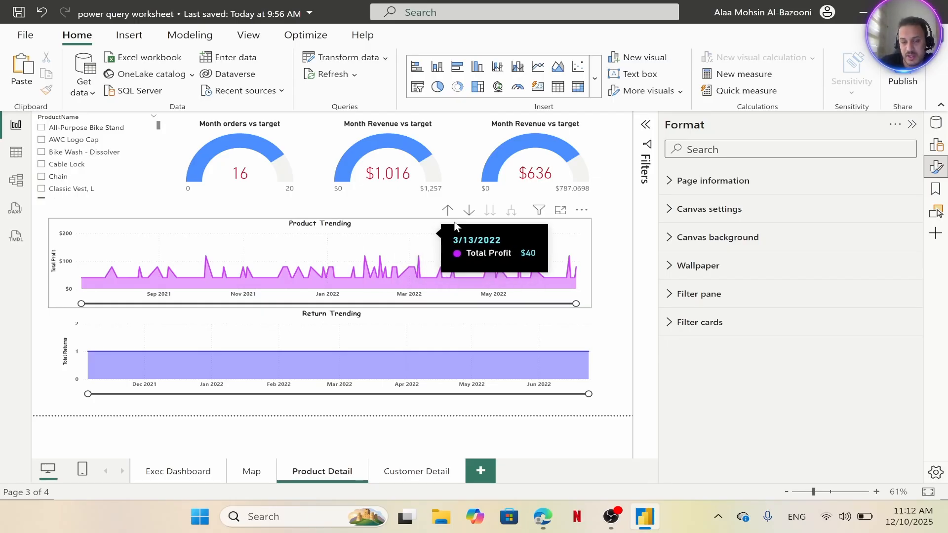
Turn on drill-down mode for the Product Trending chart and drill it up one level to weeks
click(470, 210)
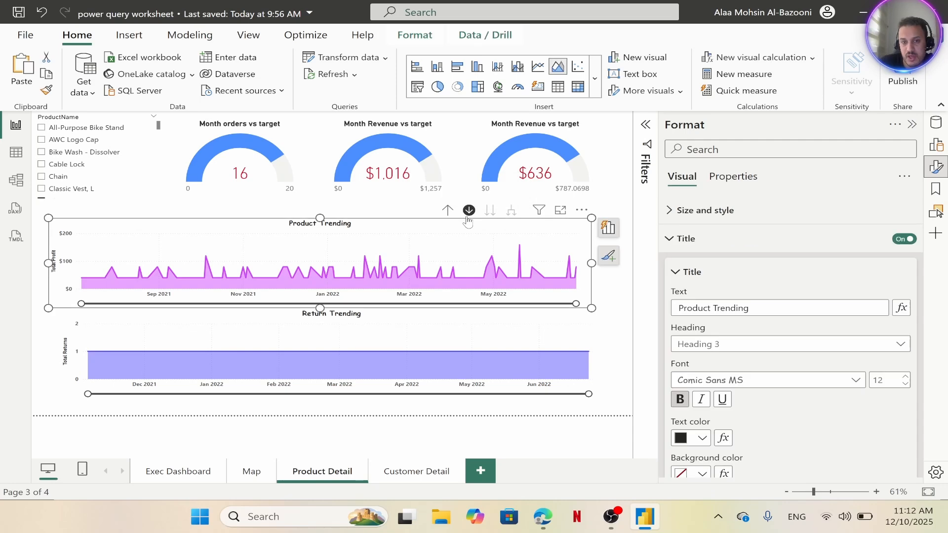
click(448, 213)
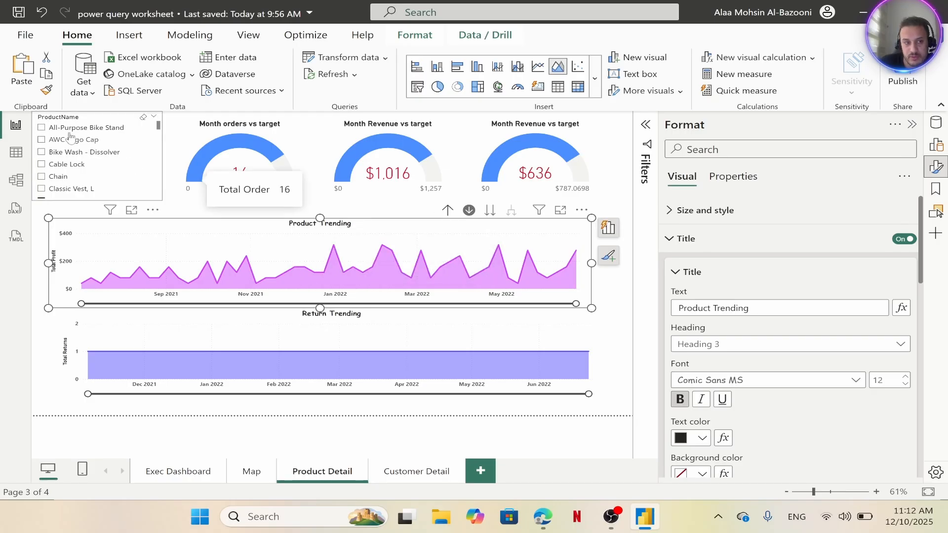
Filter the page by product name to All-Purpose Bike Stand, AWC Logo Cap and finally Bike Wash - Dissolver, one at a time
click(42, 128)
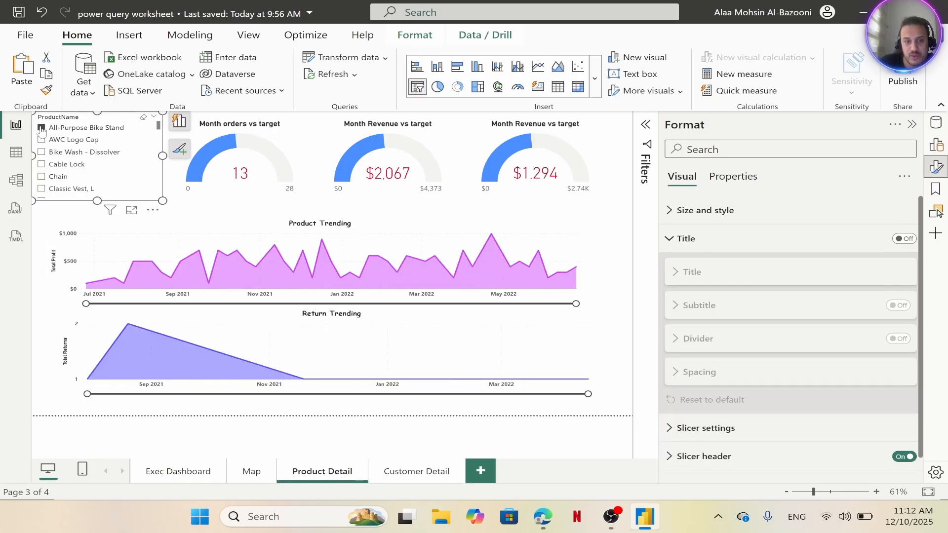
click(41, 143)
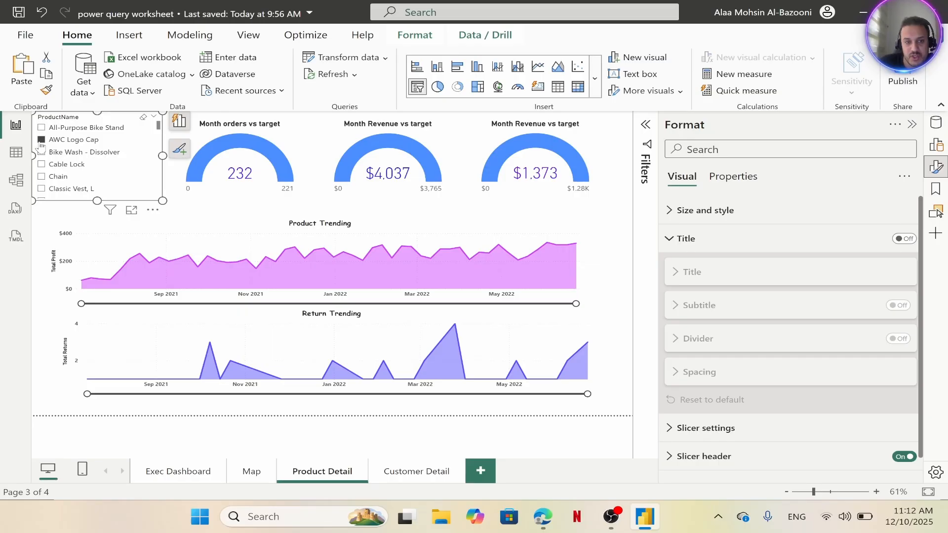
click(41, 152)
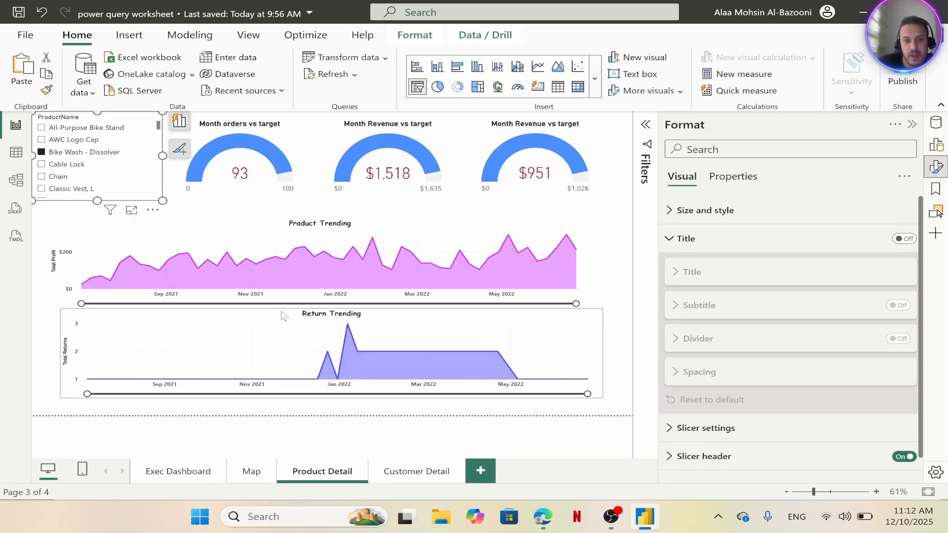
key(XF86AudioLowerVolume)
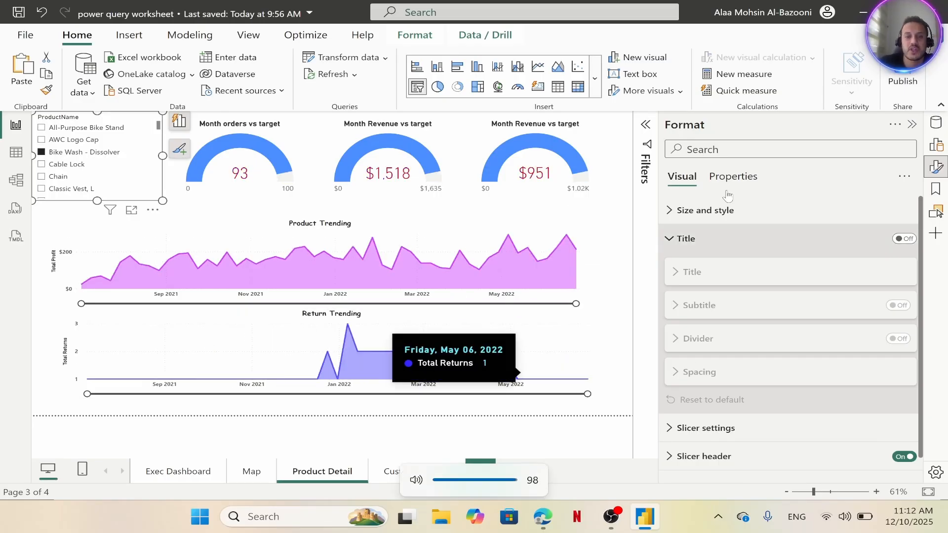